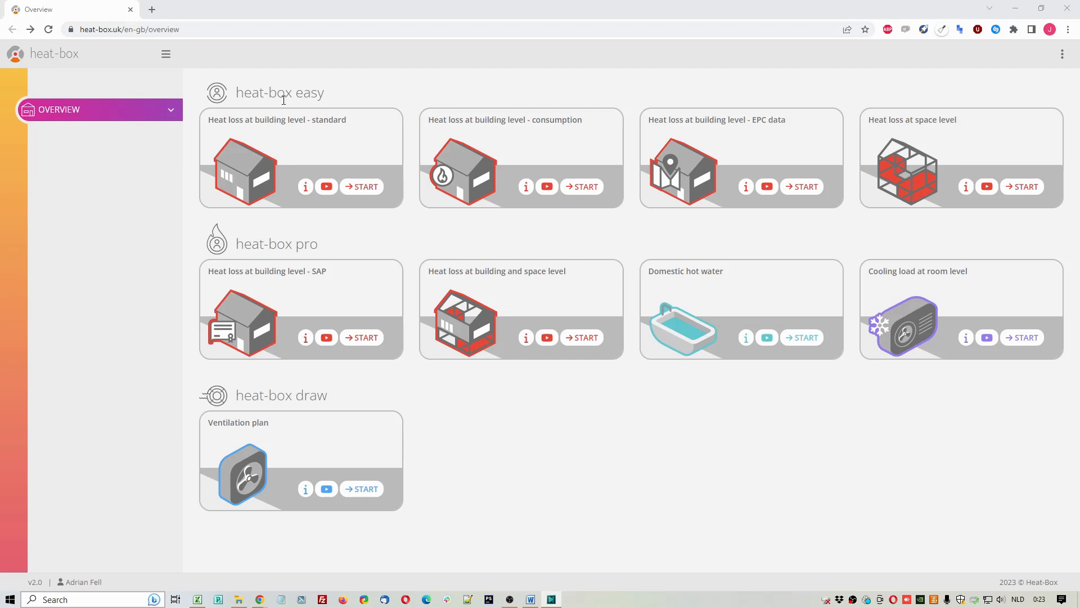
Step: Start the heat-box easy calculation for heat loss at space level
{"action": "double_click", "coordinate": [310, 93]}
{"action": "left_click_drag", "start_coordinate": [899, 120], "coordinate": [963, 121]}
{"action": "left_click", "coordinate": [1024, 187]}
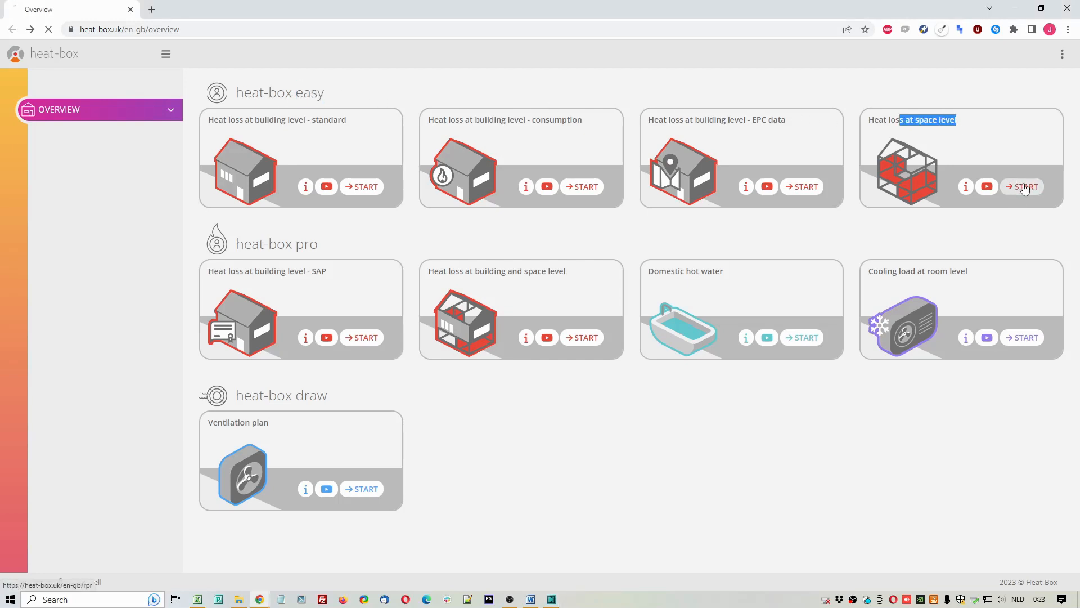
Step: Set the country to United Kingdom and the closest city to London, and check the altitude and temperature fields
{"action": "left_click", "coordinate": [428, 147]}
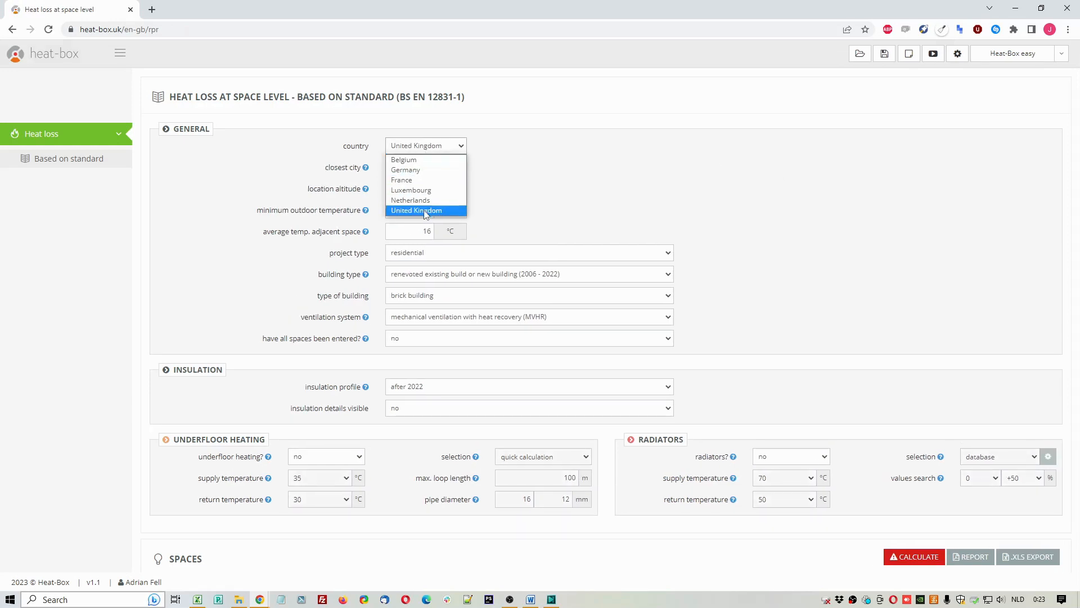
{"action": "left_click", "coordinate": [425, 211]}
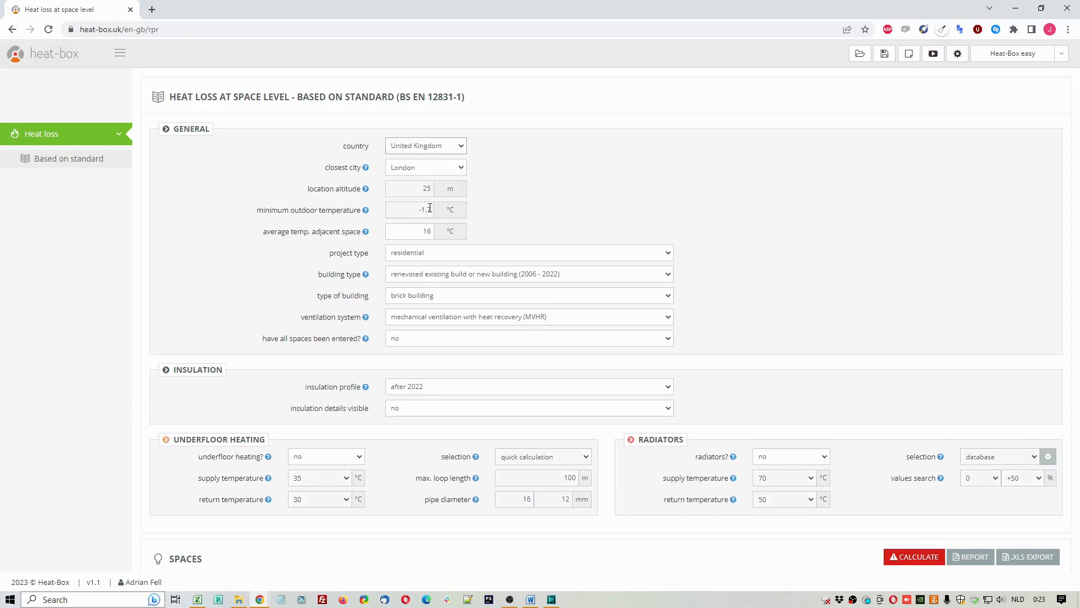
{"action": "left_click", "coordinate": [450, 170]}
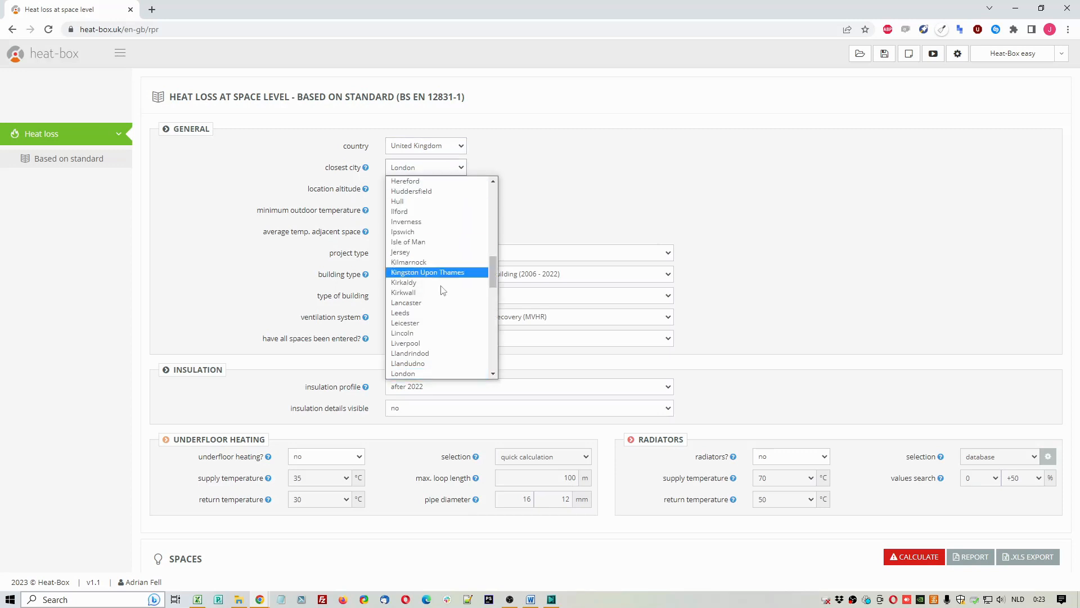
{"action": "left_click", "coordinate": [437, 370]}
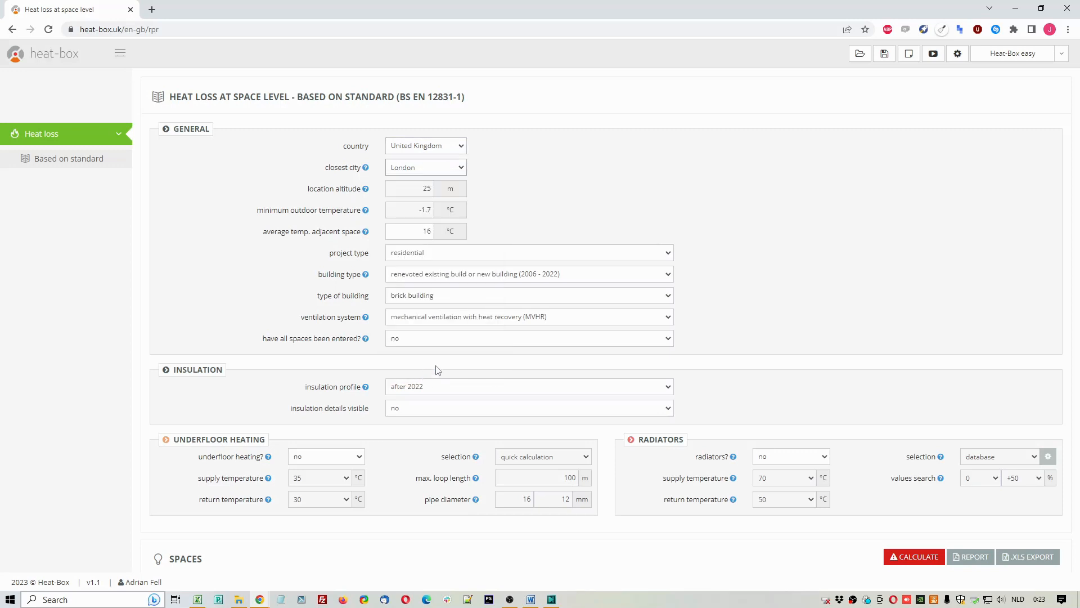
{"action": "double_click", "coordinate": [418, 189]}
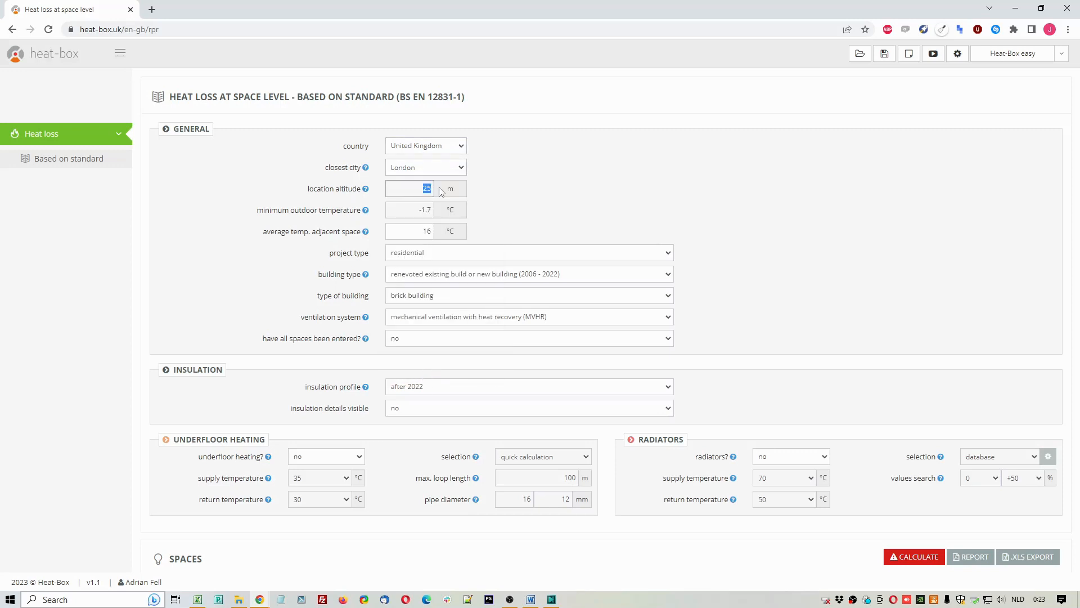
{"action": "double_click", "coordinate": [413, 210]}
{"action": "double_click", "coordinate": [414, 185]}
{"action": "double_click", "coordinate": [413, 209]}
{"action": "double_click", "coordinate": [413, 229]}
Step: Set the project type to residential and the building type to new building (2023 onwards)
{"action": "left_click", "coordinate": [441, 254]}
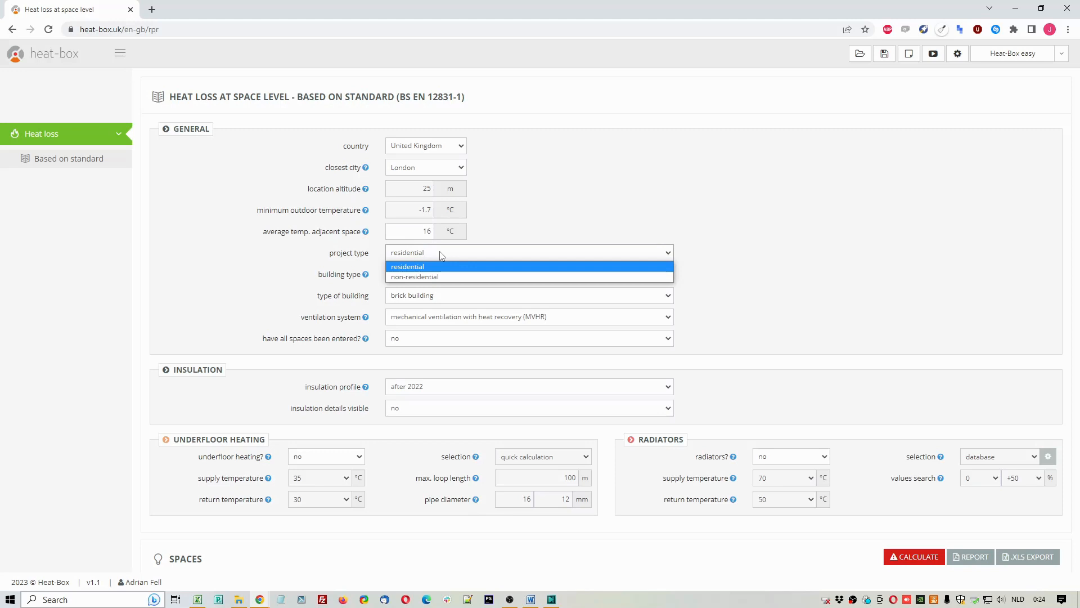
{"action": "left_click", "coordinate": [487, 266]}
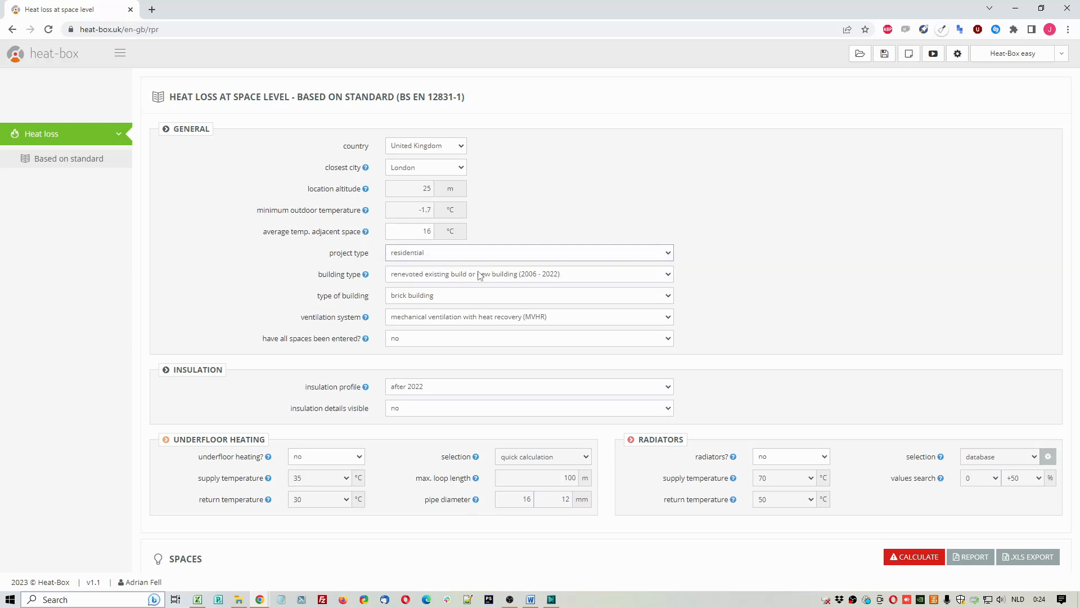
{"action": "left_click", "coordinate": [476, 276]}
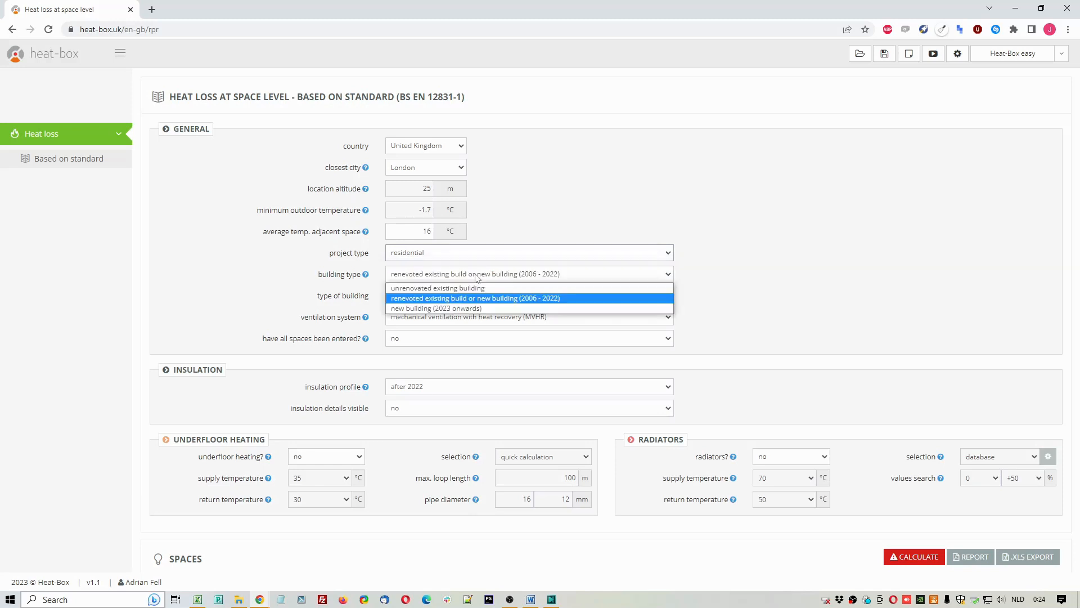
{"action": "left_click", "coordinate": [493, 310]}
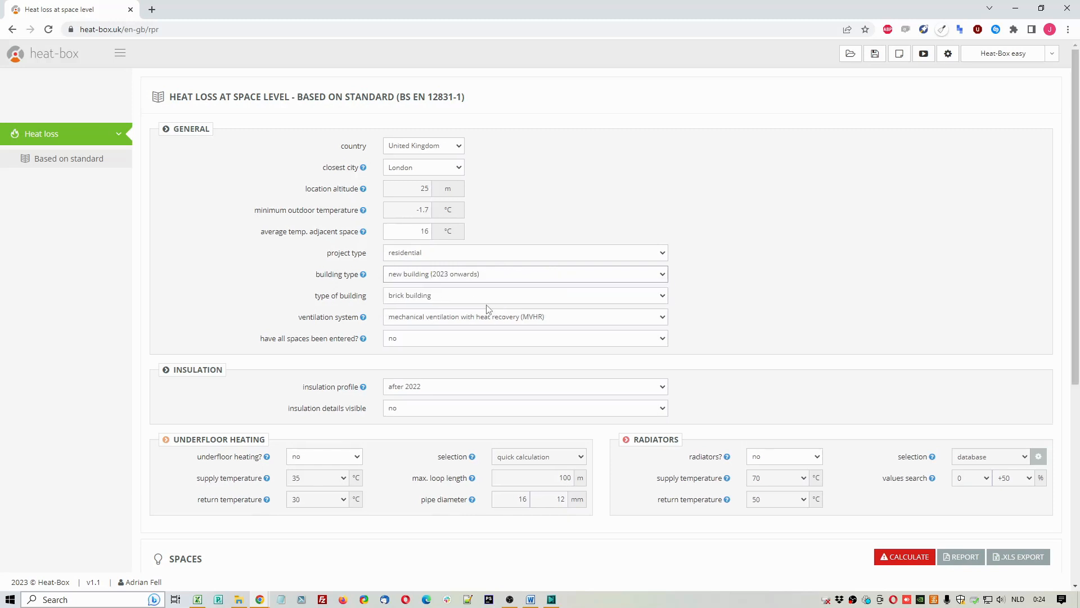
Step: Choose brick building, mechanical ventilation with heat recovery (MVHR), and no for whether all spaces have been entered
{"action": "left_click", "coordinate": [476, 296]}
{"action": "left_click", "coordinate": [459, 311]}
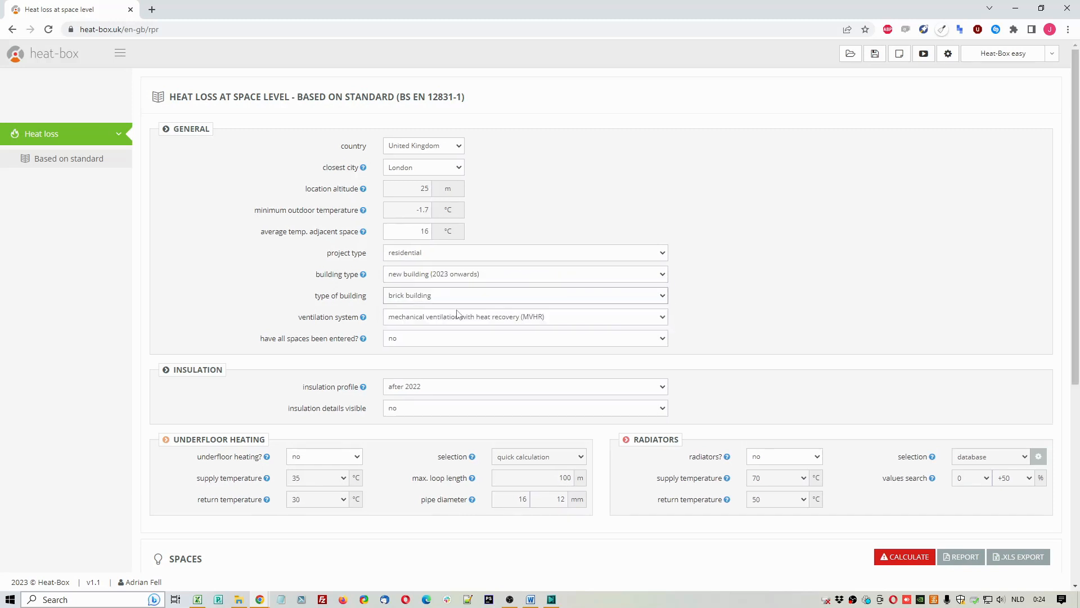
{"action": "left_click", "coordinate": [462, 316]}
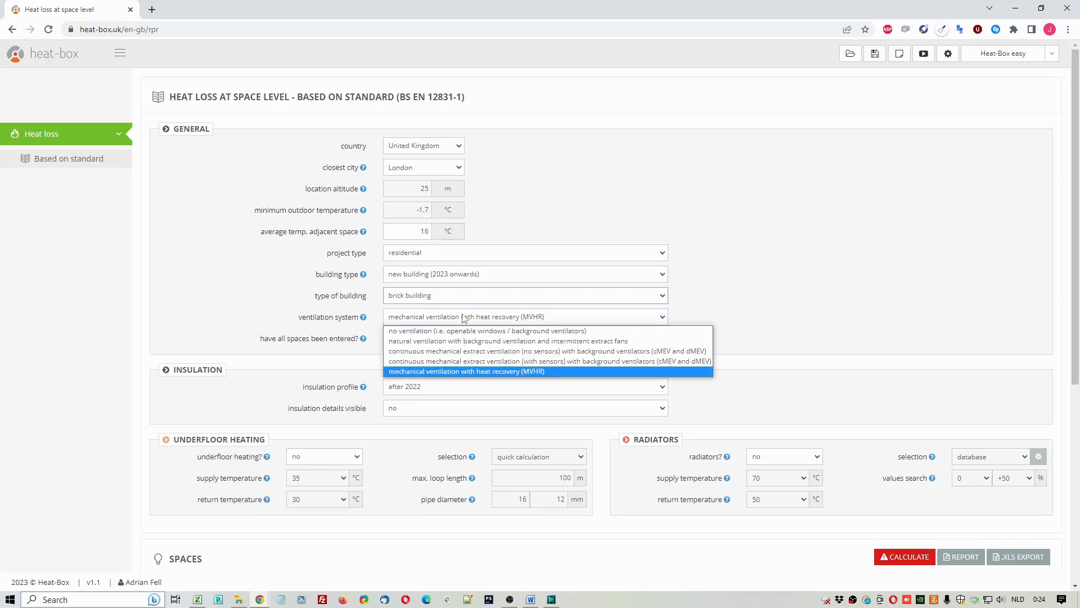
{"action": "left_click", "coordinate": [545, 371]}
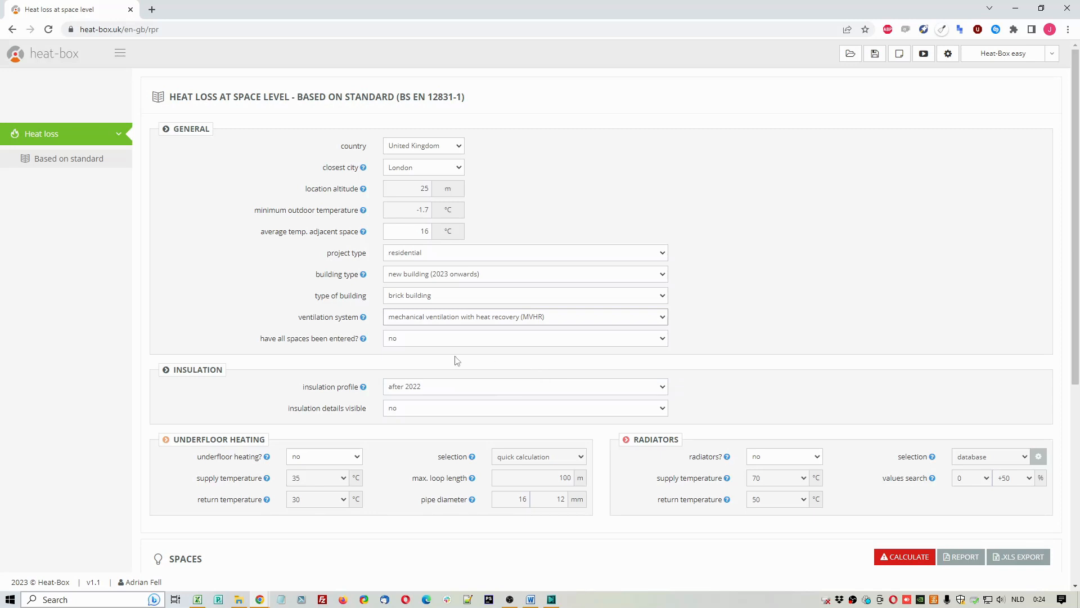
{"action": "mouse_move", "coordinate": [363, 319]}
{"action": "left_click", "coordinate": [434, 340]}
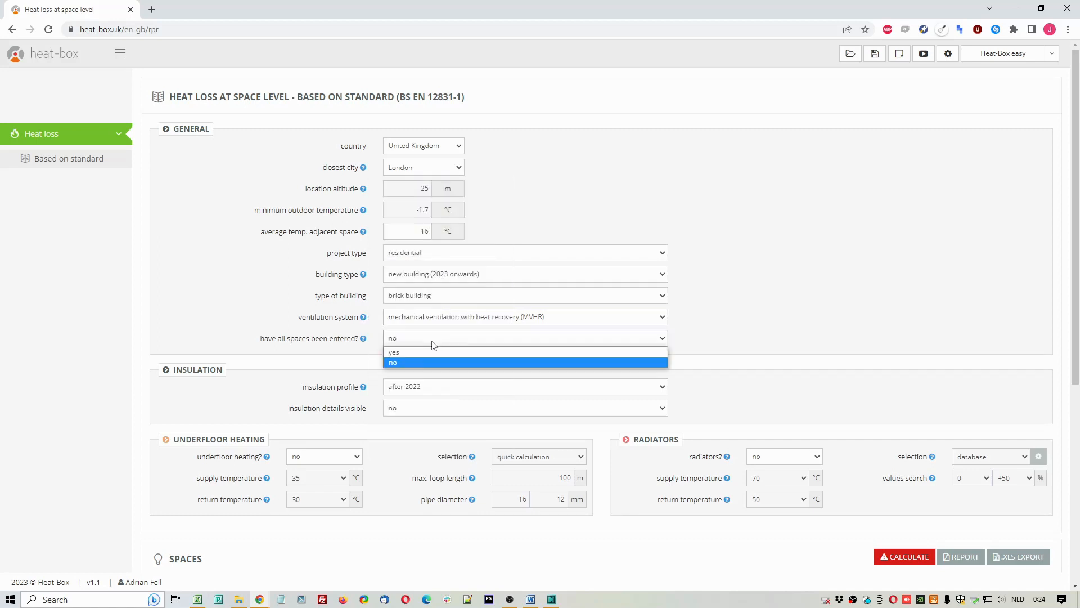
{"action": "left_click", "coordinate": [426, 362]}
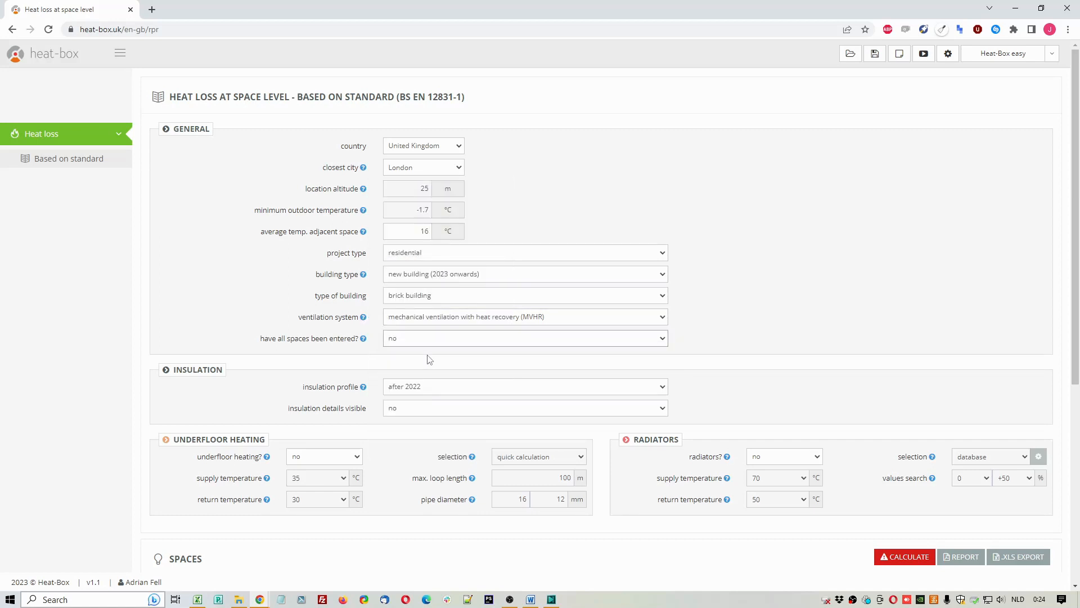
Step: Set the insulation profile to 1967-1975 and make the insulation details visible
{"action": "scroll", "coordinate": [414, 308], "scroll_direction": "down", "scroll_amount": 1}
{"action": "scroll", "coordinate": [415, 308], "scroll_direction": "down", "scroll_amount": 2}
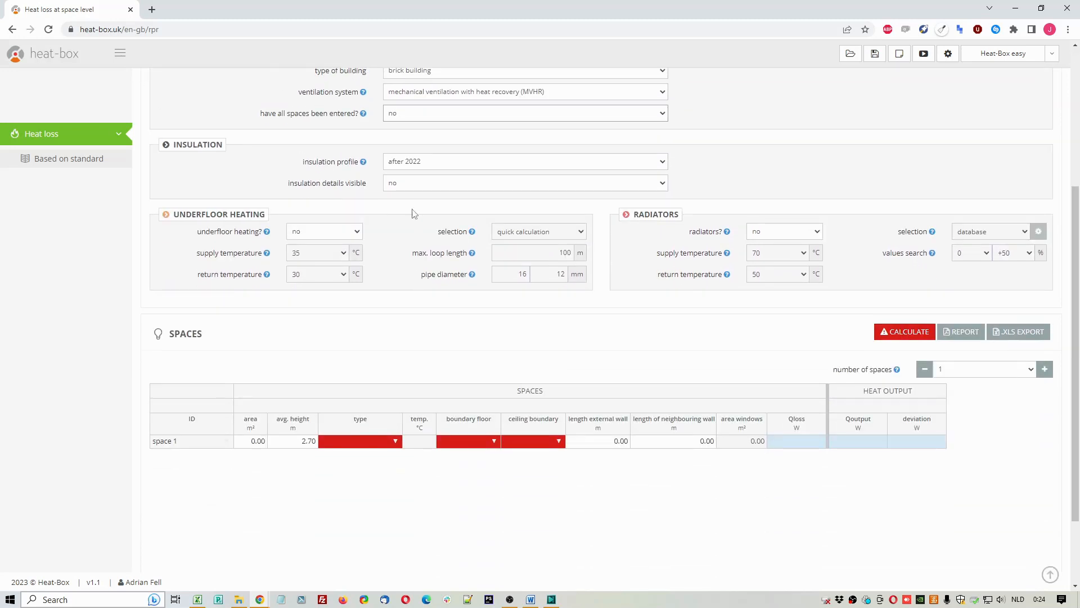
{"action": "left_click", "coordinate": [425, 162]}
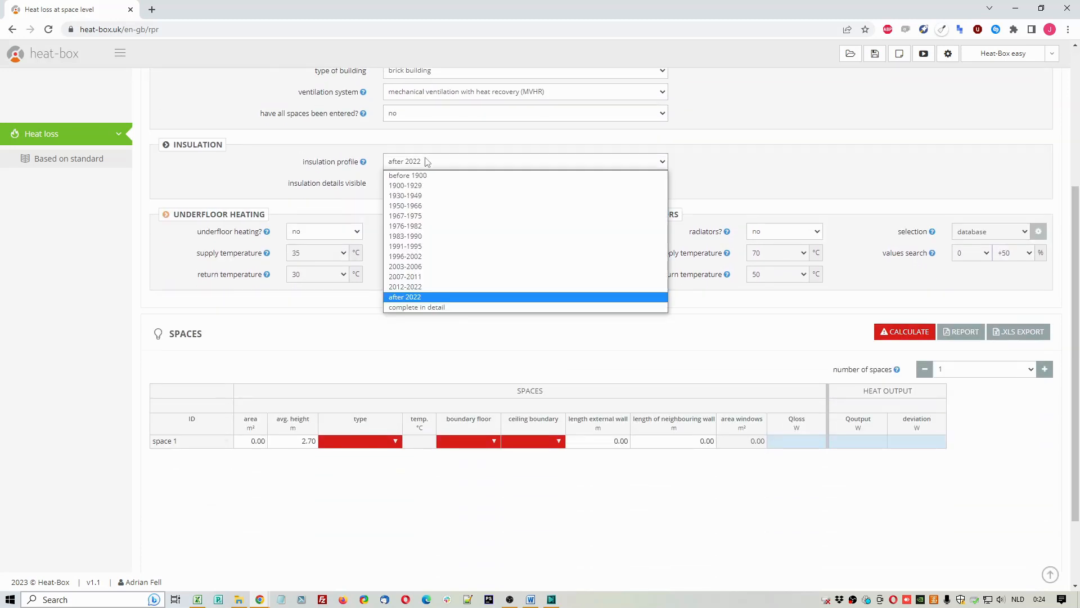
{"action": "left_click", "coordinate": [430, 217]}
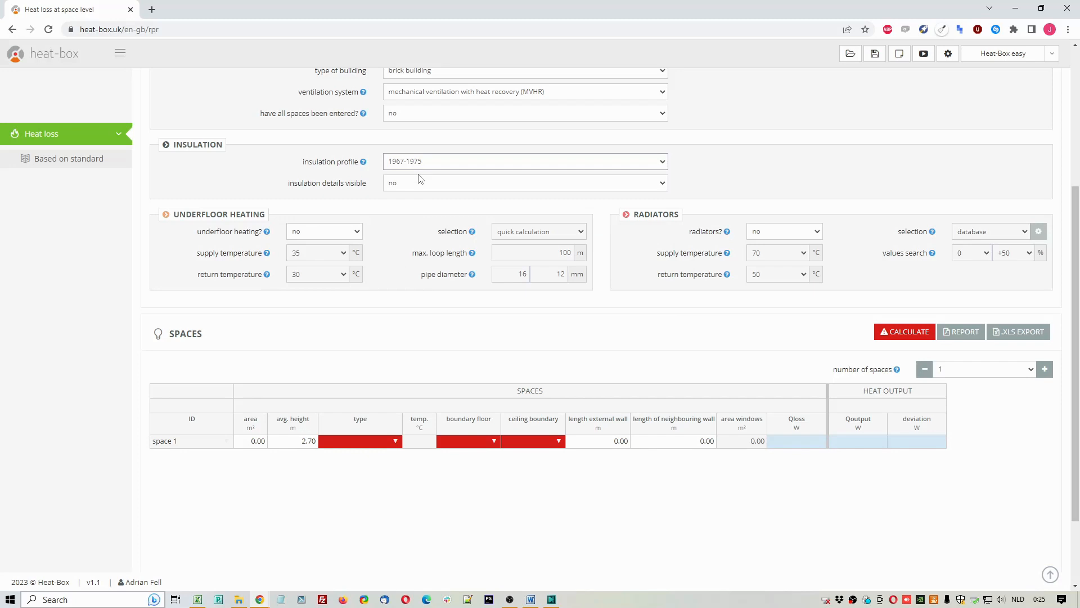
{"action": "left_click", "coordinate": [419, 184]}
{"action": "left_click", "coordinate": [414, 197]}
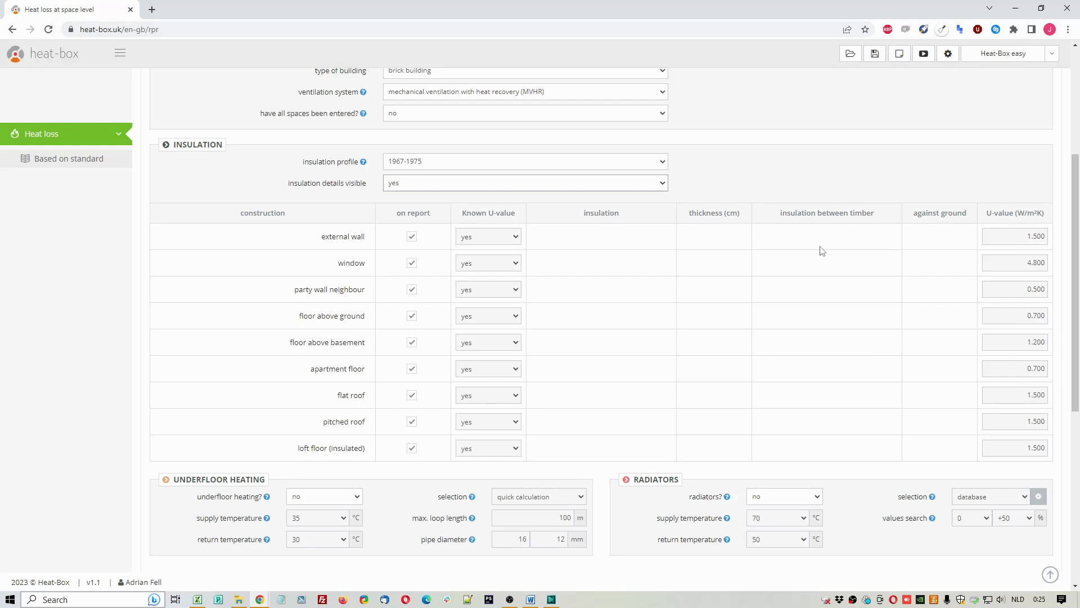
Step: Change the insulation profile to 1983-1990 and try selecting the window's U-value for editing
{"action": "left_click", "coordinate": [448, 164]}
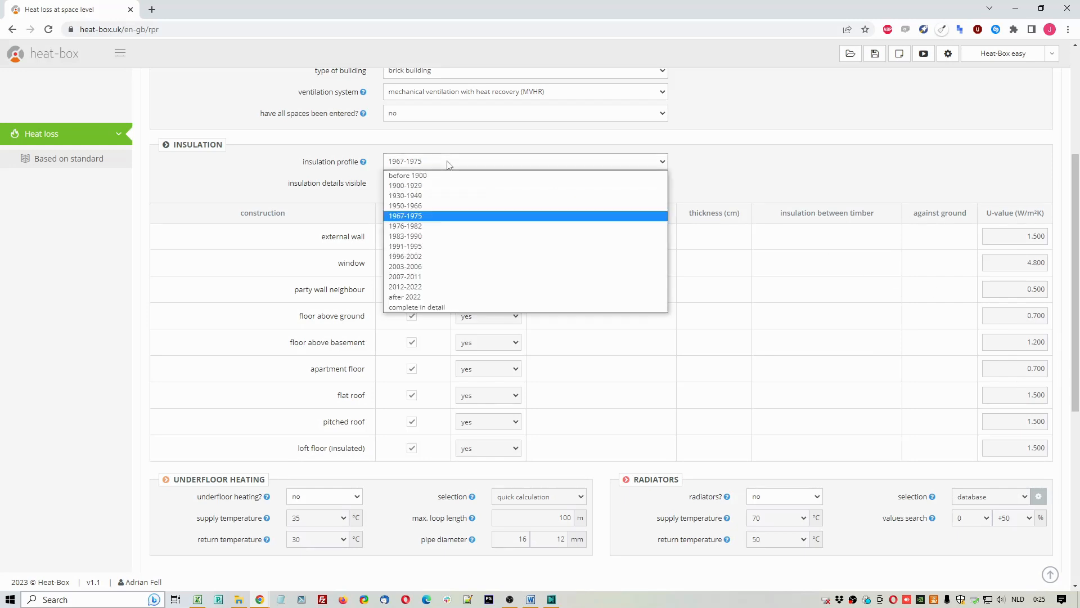
{"action": "left_click", "coordinate": [428, 236]}
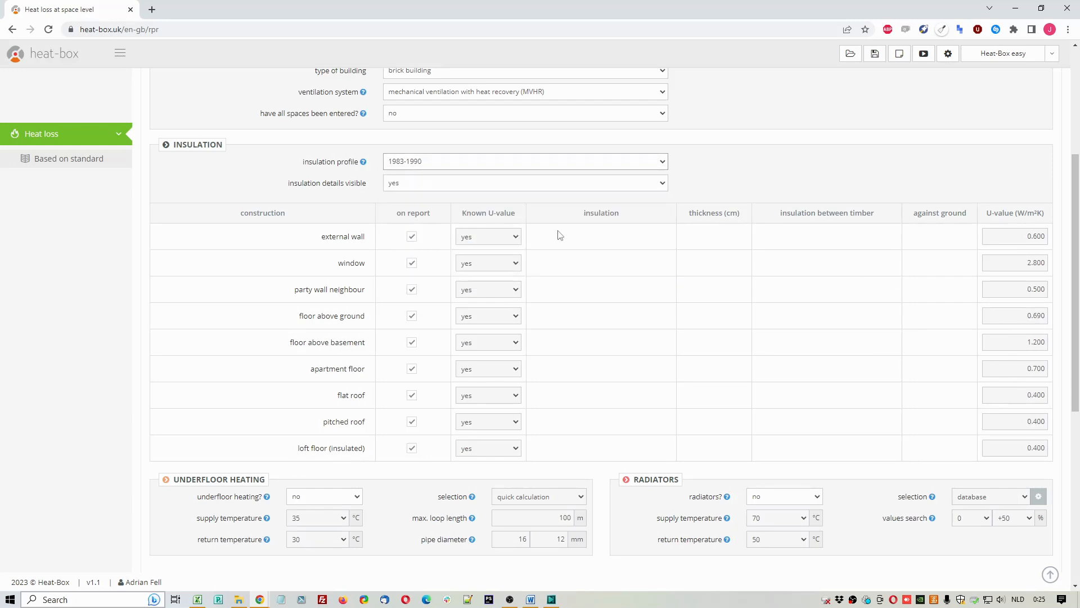
{"action": "left_click_drag", "start_coordinate": [1020, 240], "coordinate": [1038, 264]}
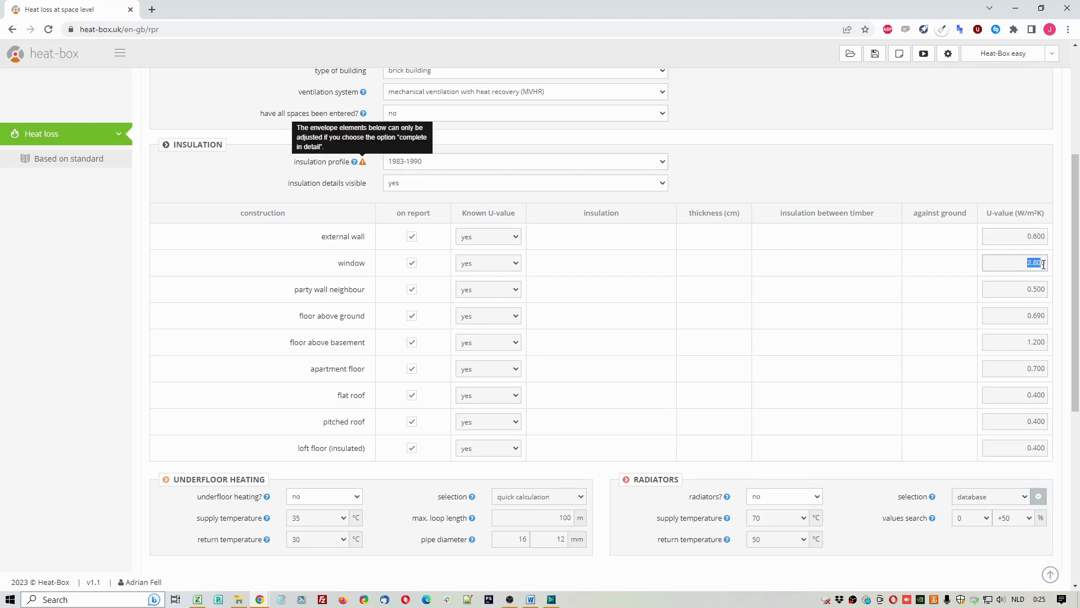
Step: Set the insulation profile to complete in detail and select the window's U-value
{"action": "left_click", "coordinate": [500, 163]}
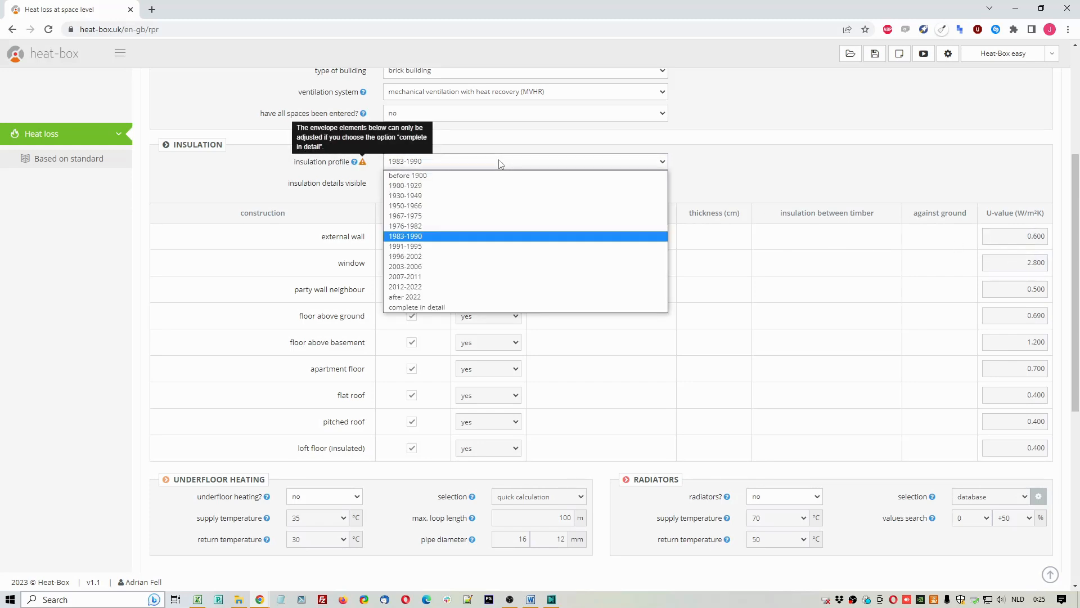
{"action": "left_click", "coordinate": [434, 307]}
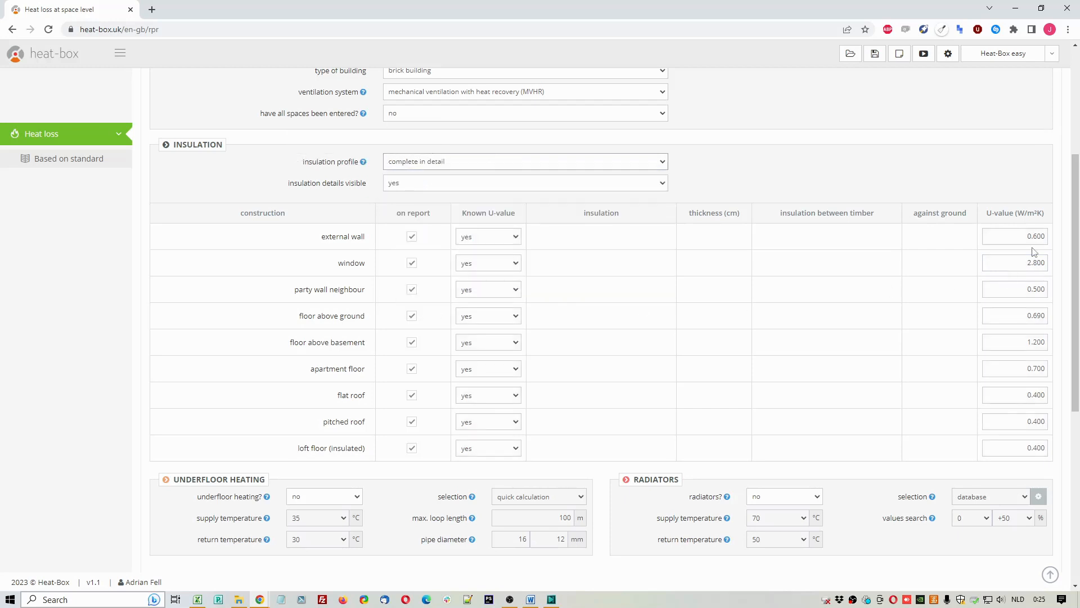
{"action": "left_click_drag", "start_coordinate": [1027, 237], "coordinate": [1063, 269]}
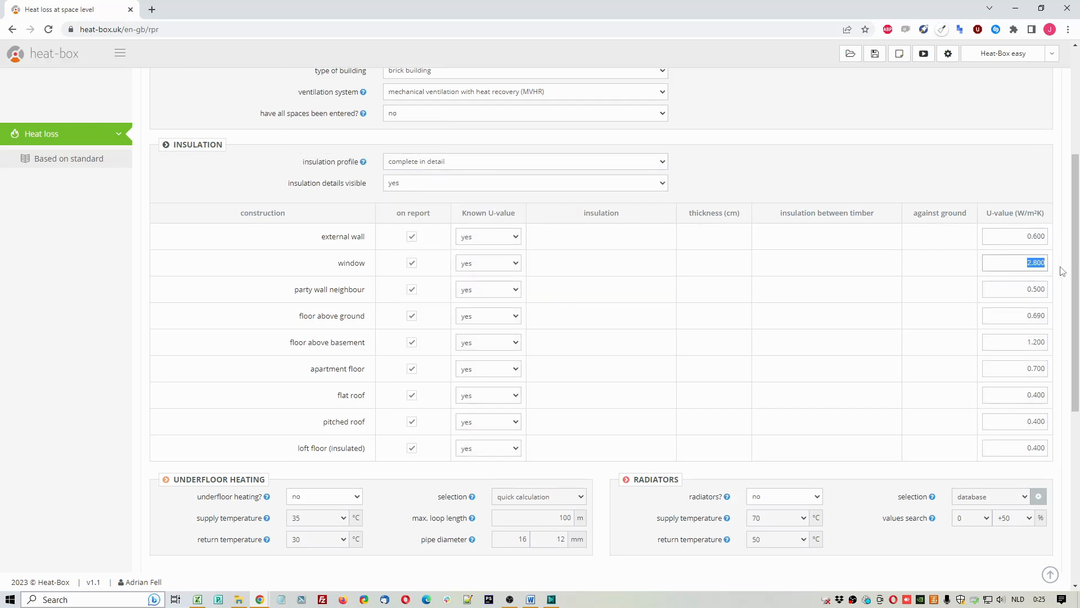
Step: Mark the external wall's U-value as unknown, choose another insulation material, and set its thickness to 14 cm
{"action": "left_click", "coordinate": [508, 238]}
{"action": "left_click", "coordinate": [488, 250]}
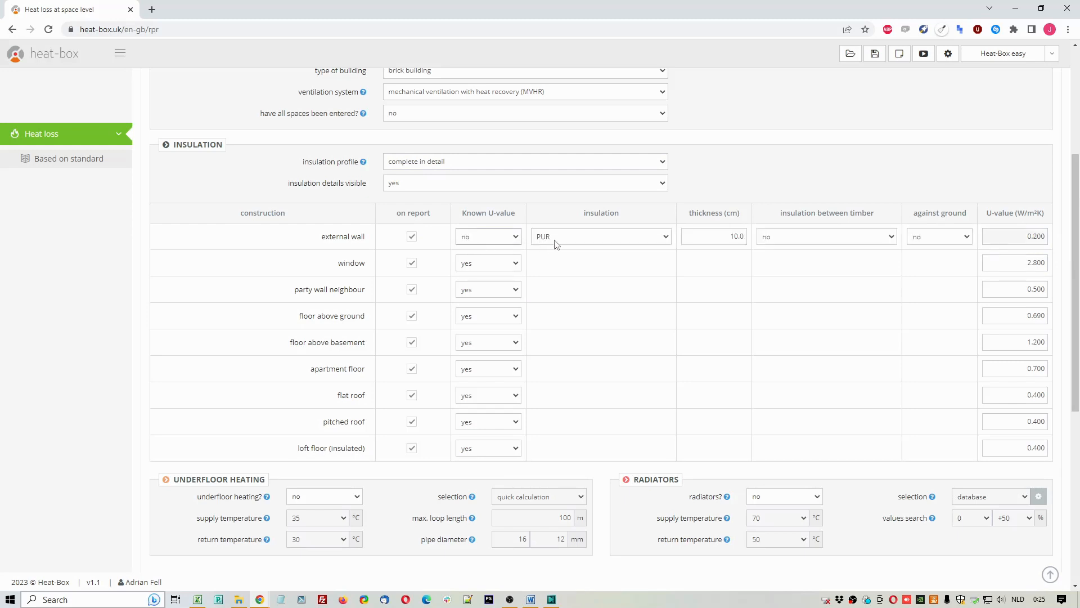
{"action": "left_click", "coordinate": [583, 237]}
{"action": "left_click", "coordinate": [576, 260]}
{"action": "left_click_drag", "start_coordinate": [697, 236], "coordinate": [760, 237]}
{"action": "type", "text": "14"}
{"action": "left_click", "coordinate": [780, 188]}
{"action": "left_click_drag", "start_coordinate": [1004, 233], "coordinate": [1048, 234]}
Step: Load the 1967-1975 insulation profile values, and switch the profile to complete in detail
{"action": "left_click", "coordinate": [577, 162]}
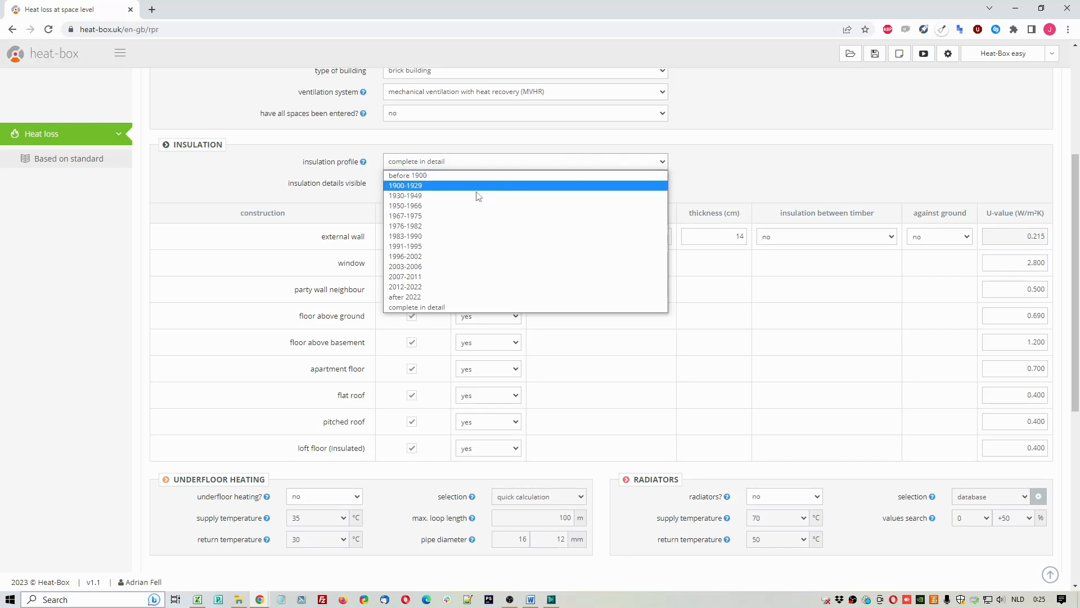
{"action": "left_click", "coordinate": [441, 216]}
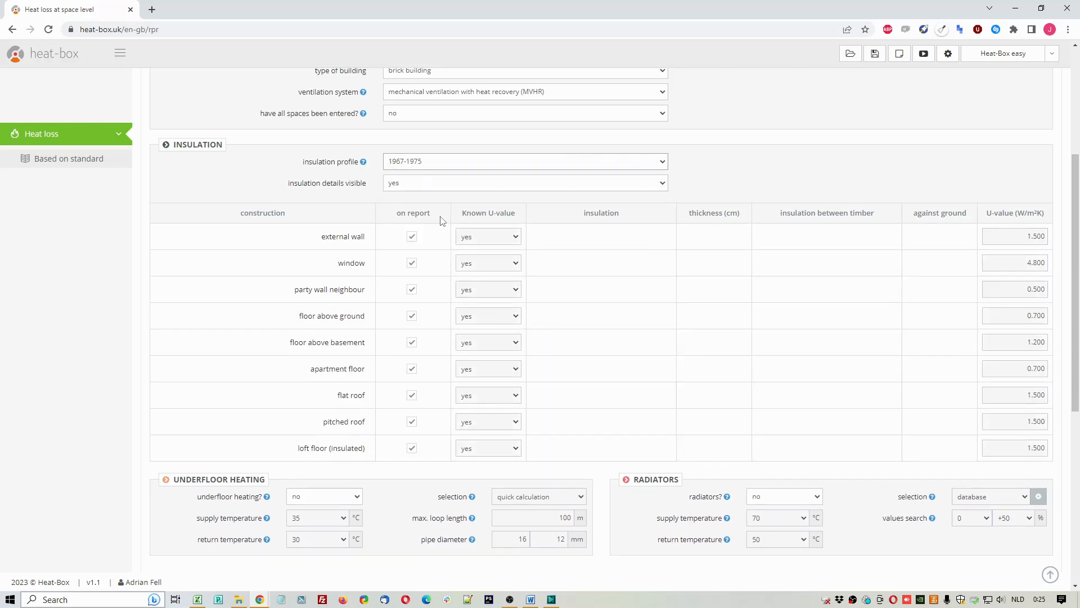
{"action": "left_click", "coordinate": [456, 164]}
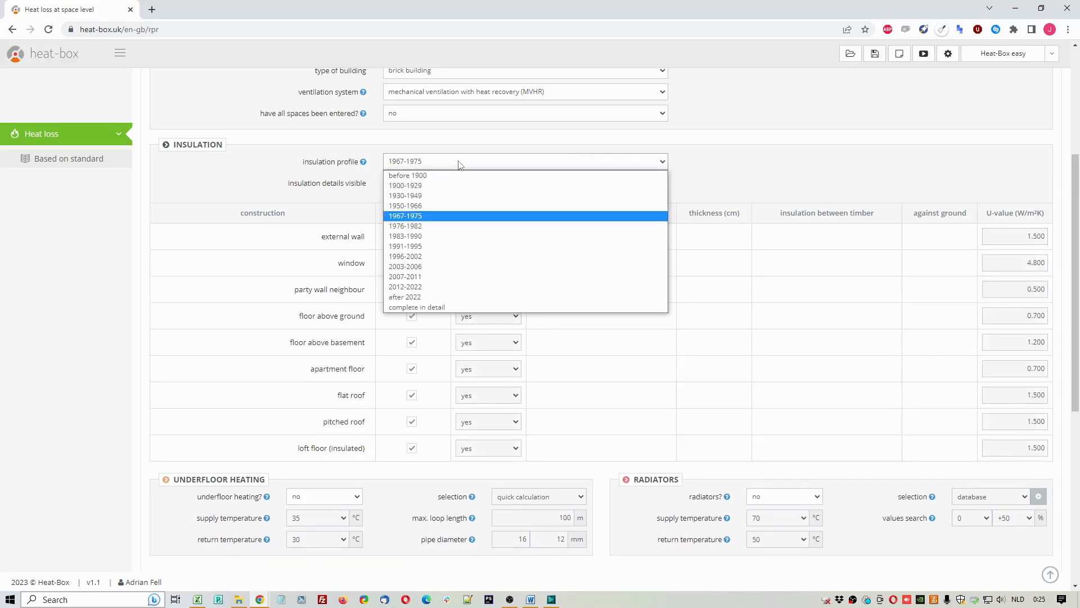
{"action": "left_click", "coordinate": [436, 307]}
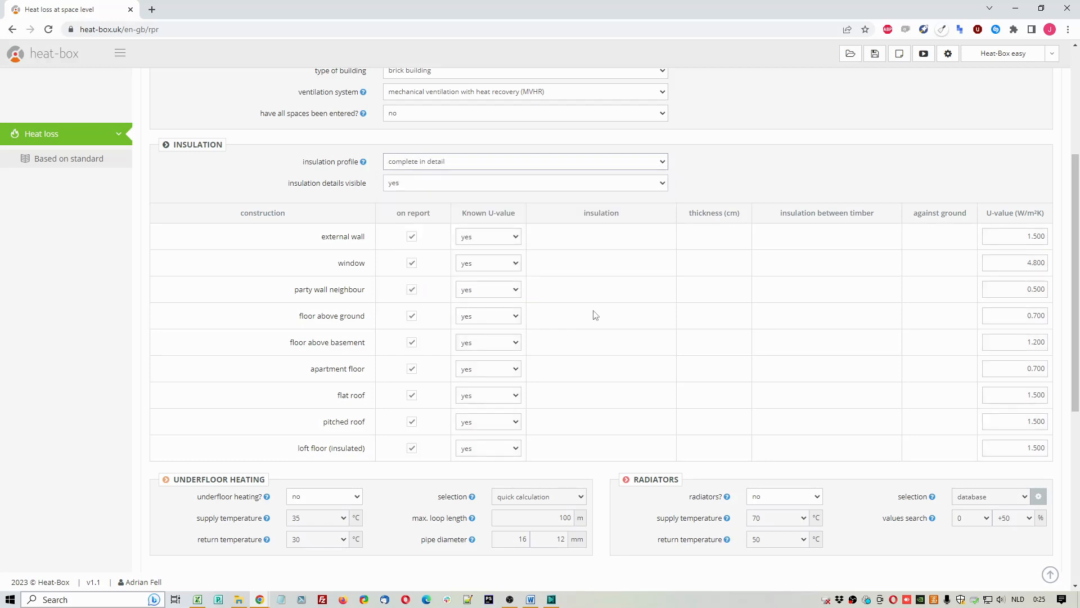
Step: Mark the window's U-value as unknown and define the window as PVC with double glazing
{"action": "double_click", "coordinate": [340, 263]}
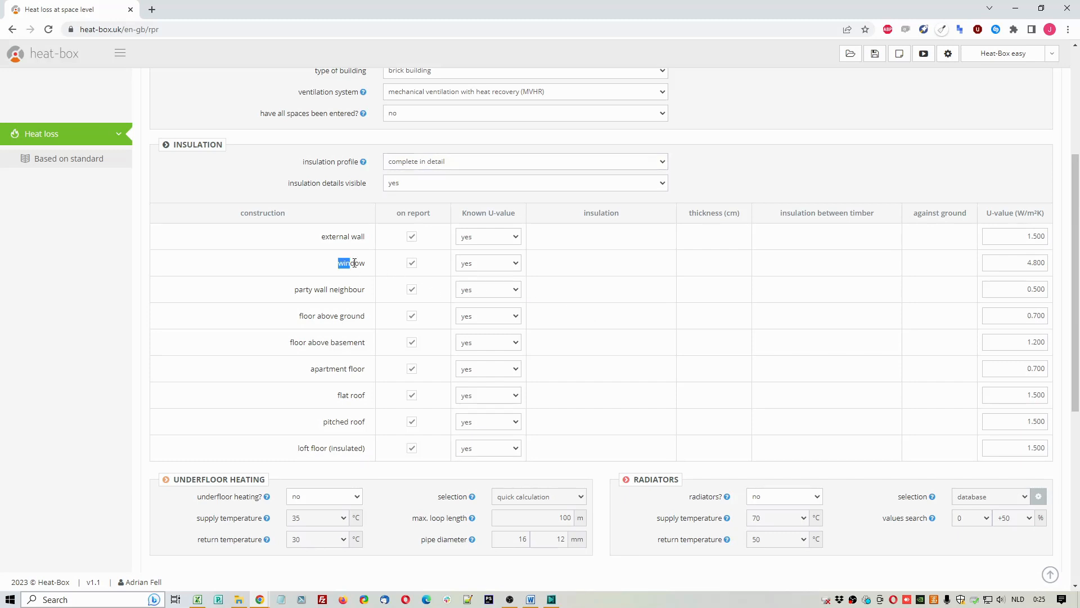
{"action": "double_click", "coordinate": [1011, 261]}
{"action": "left_click", "coordinate": [489, 264]}
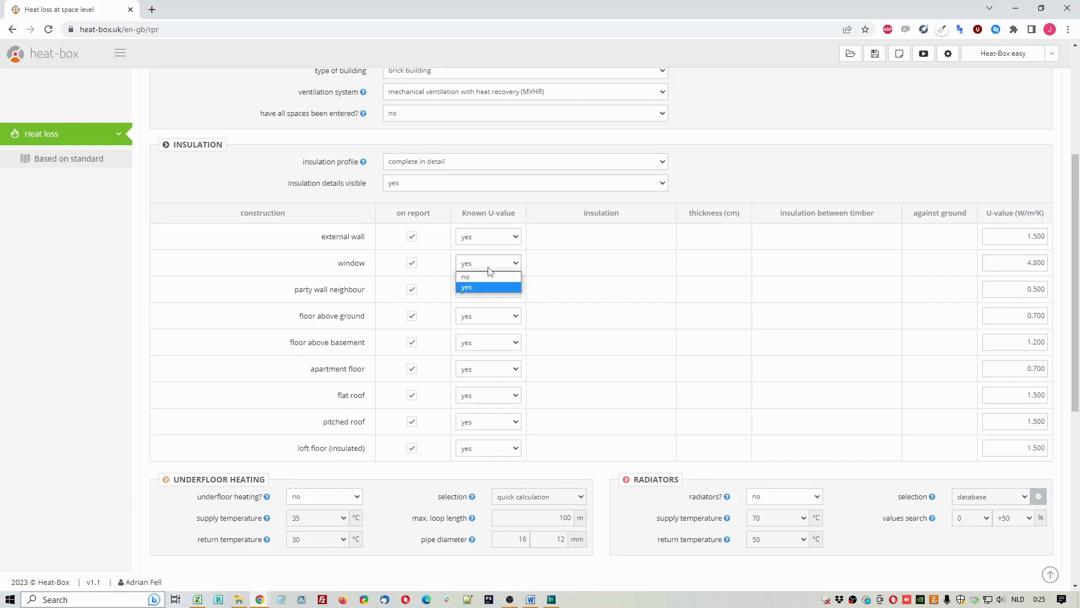
{"action": "left_click", "coordinate": [484, 277]}
{"action": "left_click", "coordinate": [565, 263]}
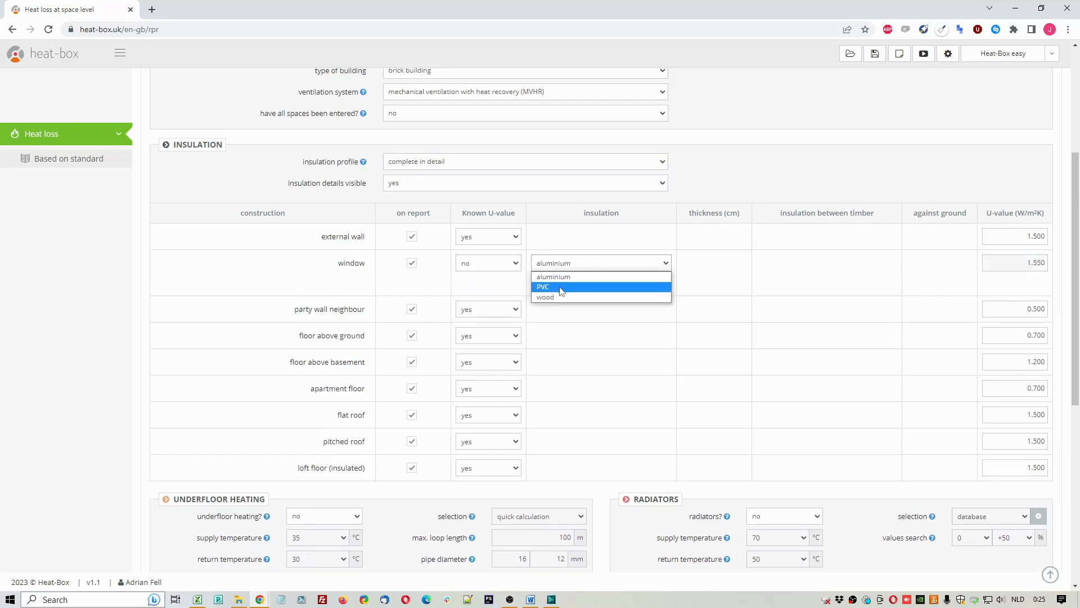
{"action": "left_click", "coordinate": [560, 288]}
{"action": "left_click", "coordinate": [578, 286]}
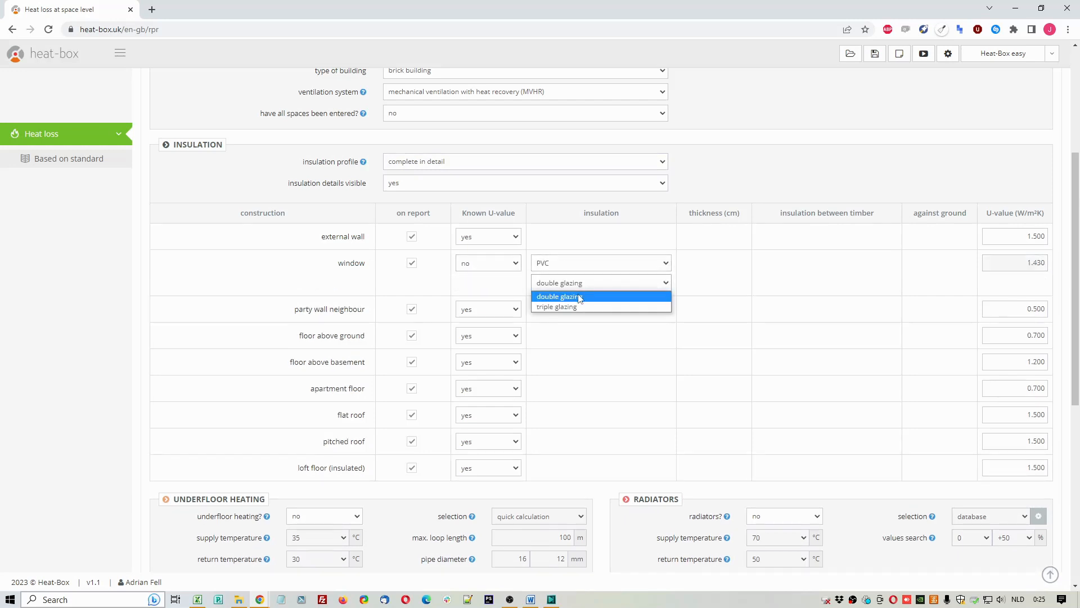
{"action": "left_click", "coordinate": [579, 298]}
{"action": "left_click_drag", "start_coordinate": [1023, 264], "coordinate": [1061, 272]}
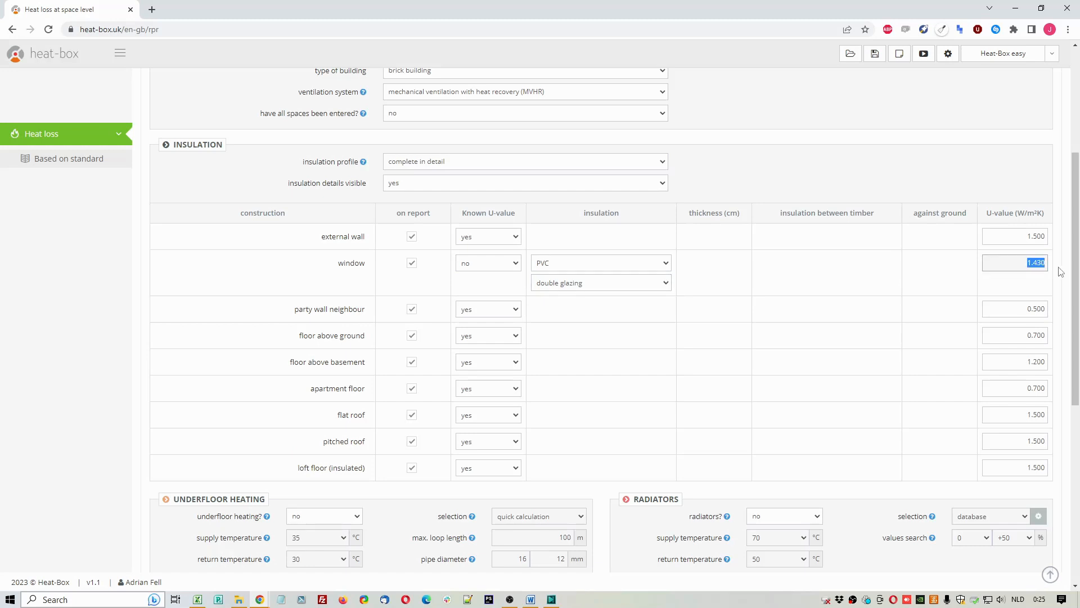
Step: Set the insulation profile to after 2022 and hide the insulation details
{"action": "left_click", "coordinate": [459, 164]}
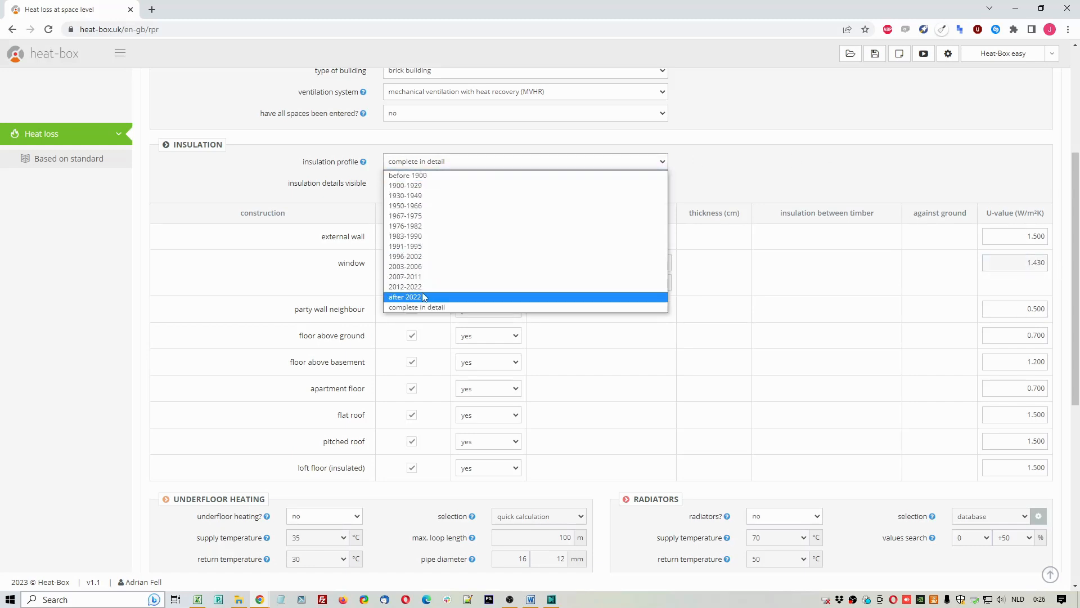
{"action": "left_click", "coordinate": [413, 300]}
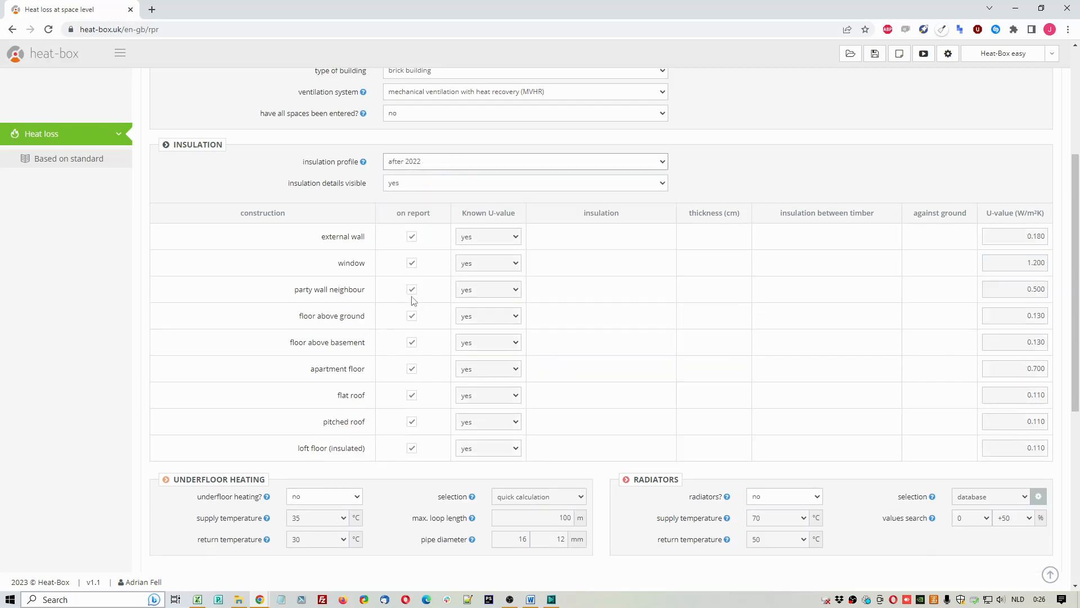
{"action": "left_click", "coordinate": [423, 188]}
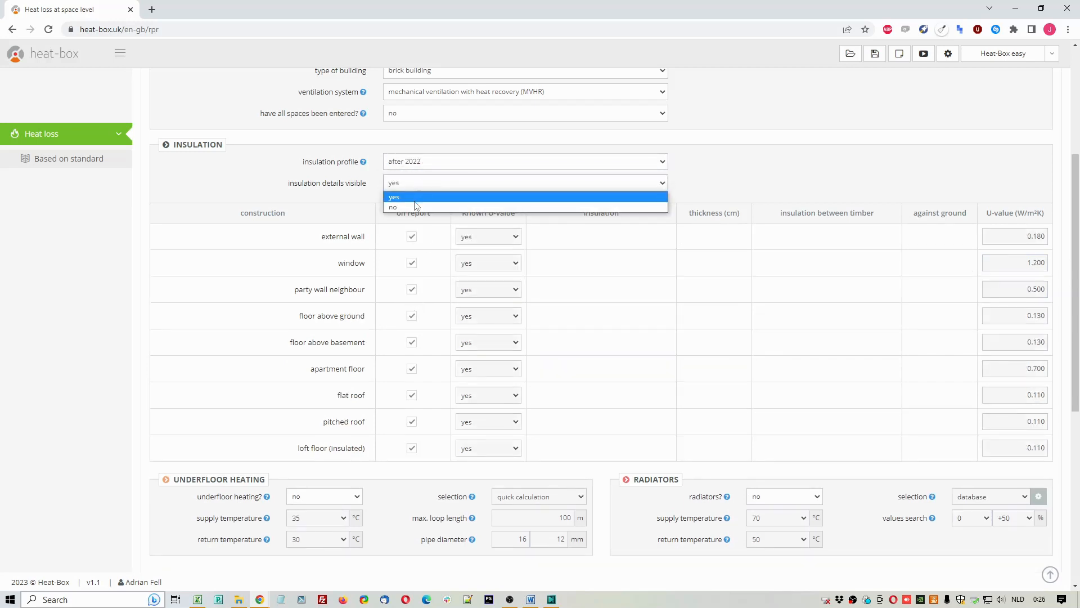
{"action": "left_click", "coordinate": [417, 206]}
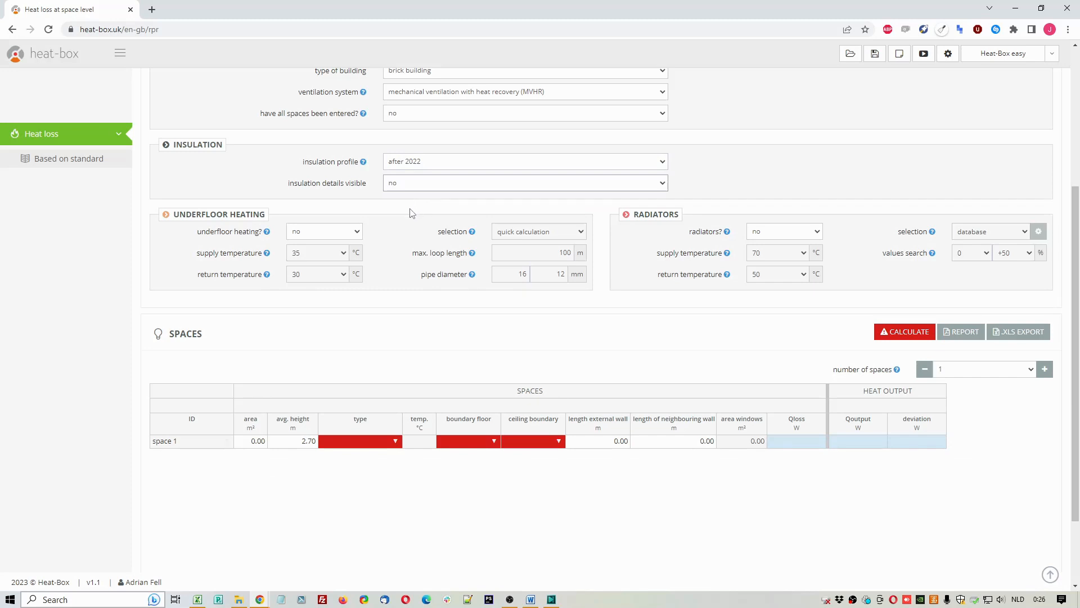
Step: Enable both underfloor heating and radiators for the calculation
{"action": "left_click", "coordinate": [349, 231]}
{"action": "left_click", "coordinate": [337, 248]}
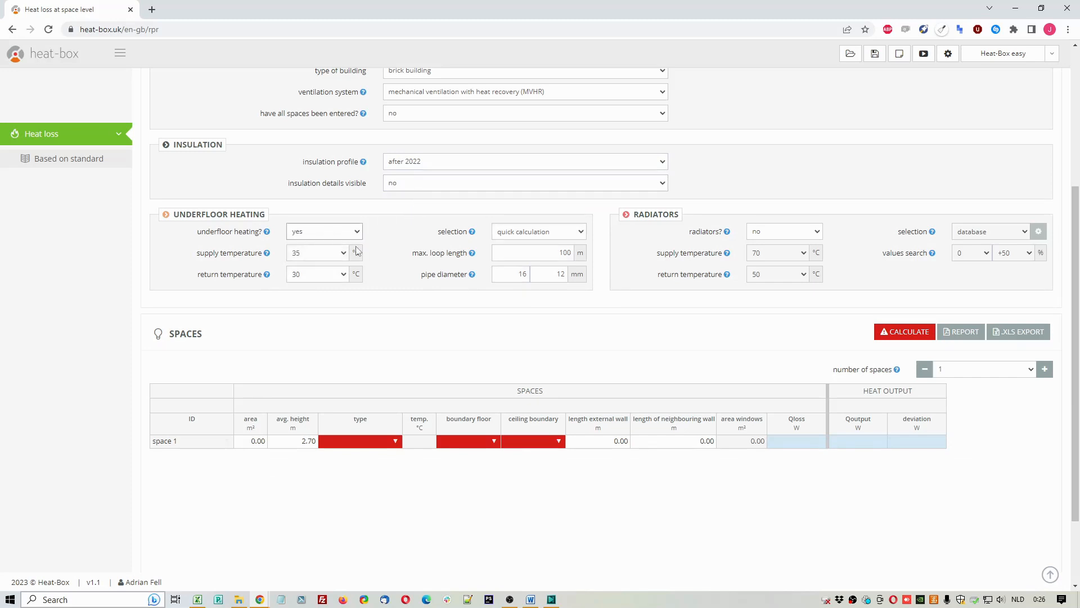
{"action": "left_click", "coordinate": [783, 236]}
{"action": "left_click", "coordinate": [775, 249]}
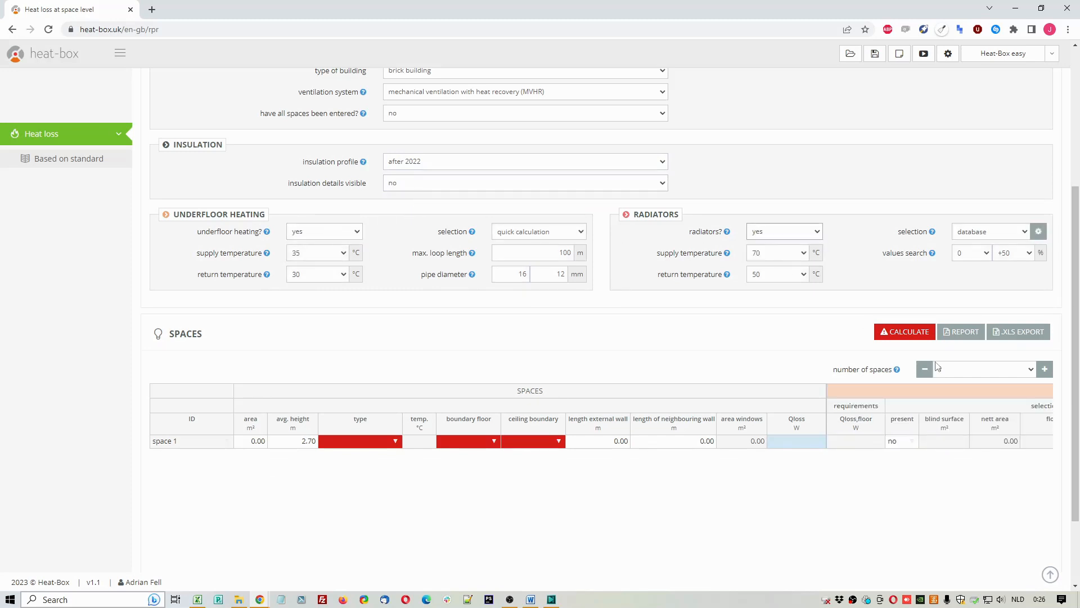
Step: Set the number of spaces to 2 and identify them as Living space and Bedroom 1
{"action": "left_click", "coordinate": [965, 368]}
{"action": "left_click", "coordinate": [959, 396]}
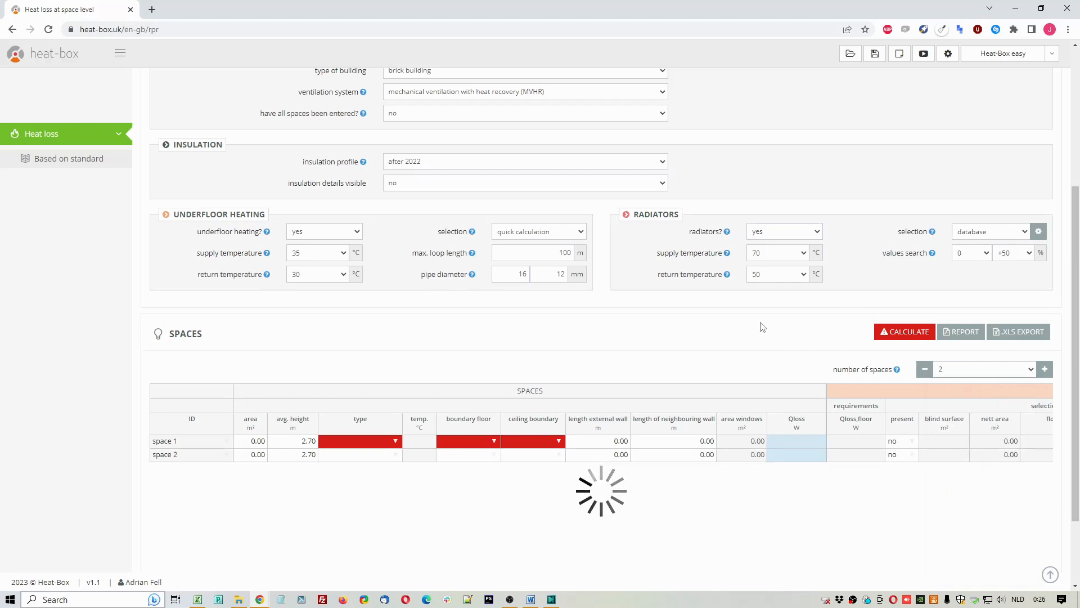
{"action": "scroll", "coordinate": [762, 326], "scroll_direction": "down", "scroll_amount": 2}
{"action": "left_click", "coordinate": [231, 343]}
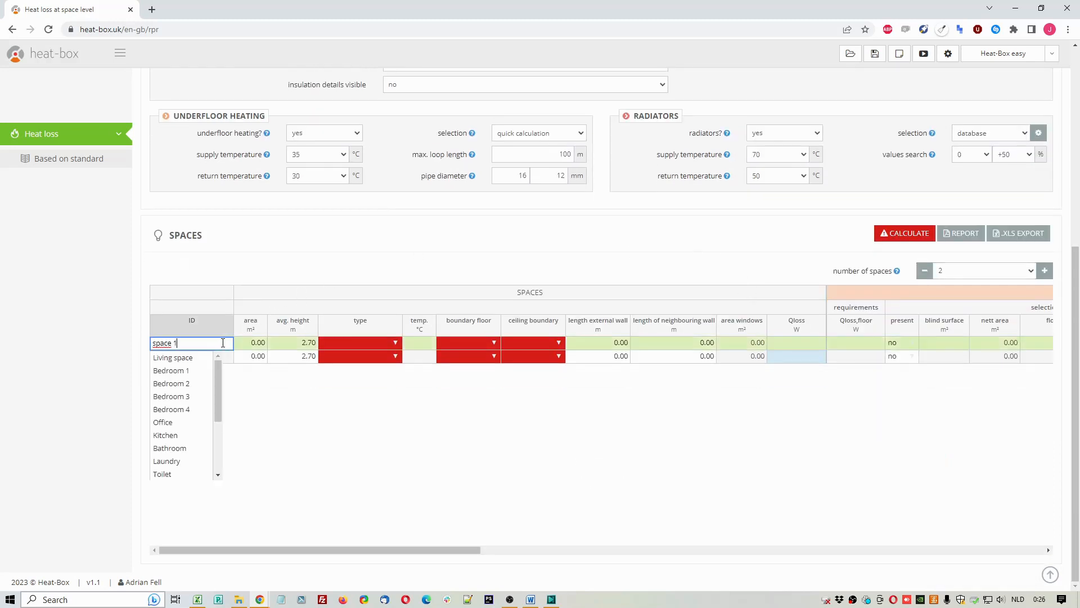
{"action": "left_click", "coordinate": [191, 358]}
{"action": "left_click", "coordinate": [221, 358]}
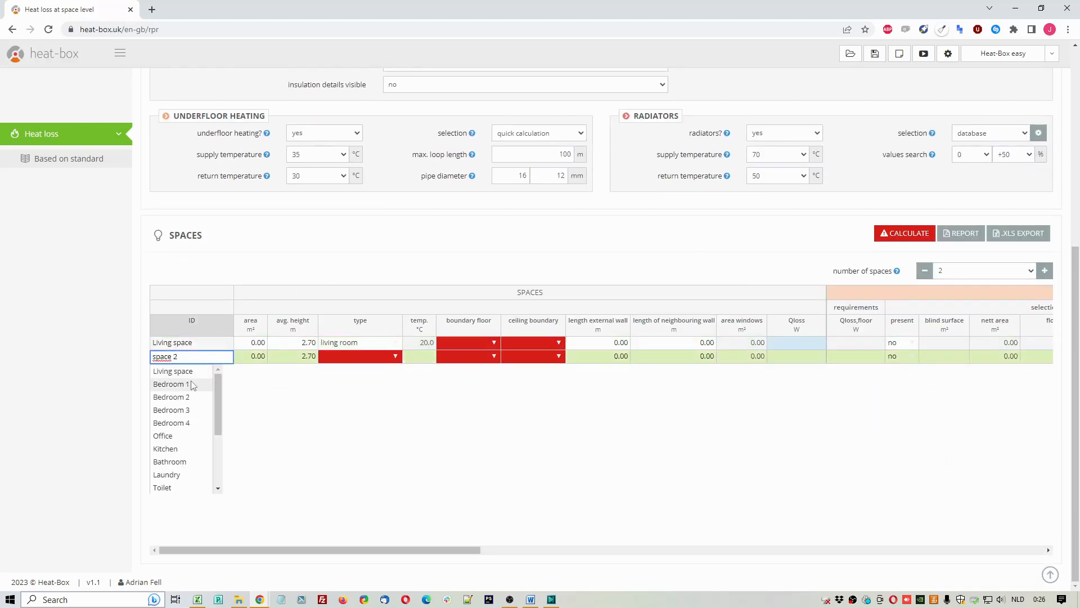
{"action": "left_click", "coordinate": [172, 384]}
Step: Enter an area of 40 m² for the living space and 14 m² for Bedroom 1
{"action": "left_click", "coordinate": [262, 343]}
{"action": "type", "text": "4"}
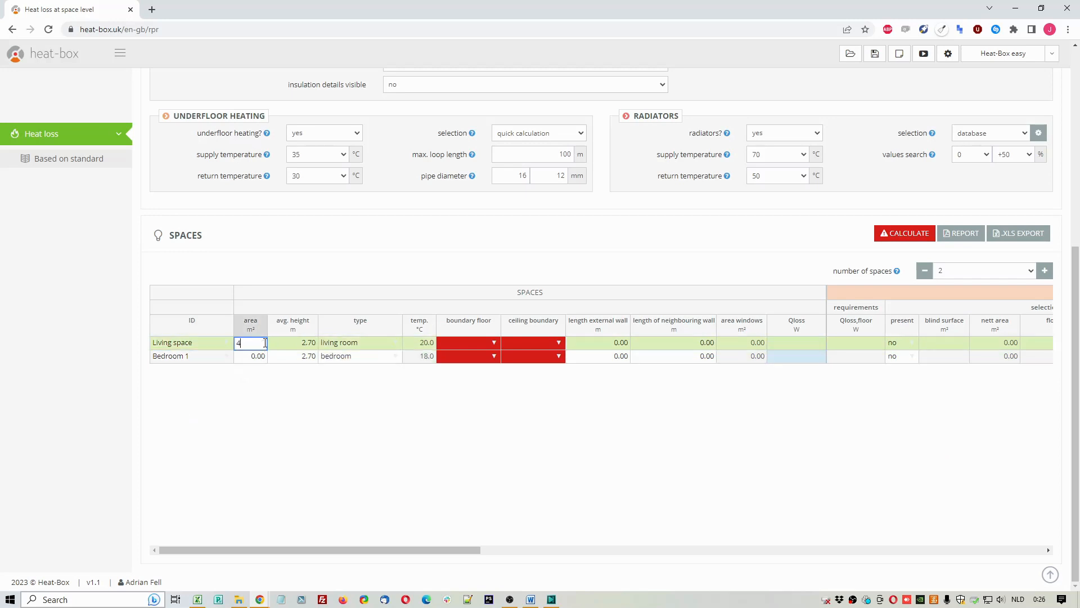
{"action": "type", "text": "0"}
{"action": "key", "text": "Return"}
{"action": "type", "text": "14"}
{"action": "key", "text": "Return"}
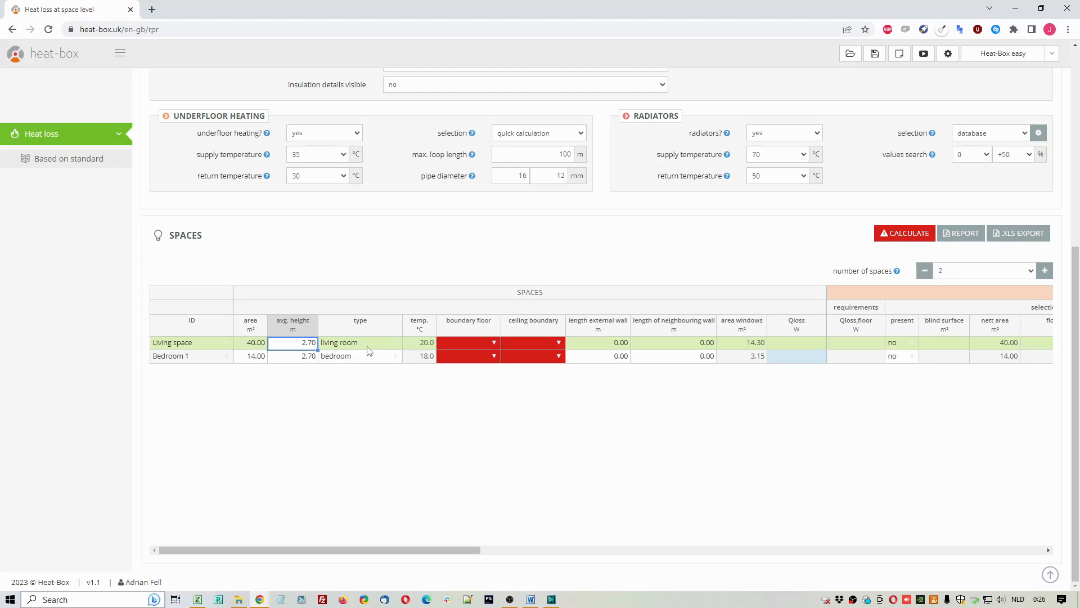
Step: Select living room as the living space's type and set its temperature to 21 °C
{"action": "left_click", "coordinate": [424, 344]}
{"action": "left_click_drag", "start_coordinate": [427, 358], "coordinate": [427, 344]}
{"action": "left_click", "coordinate": [427, 344]}
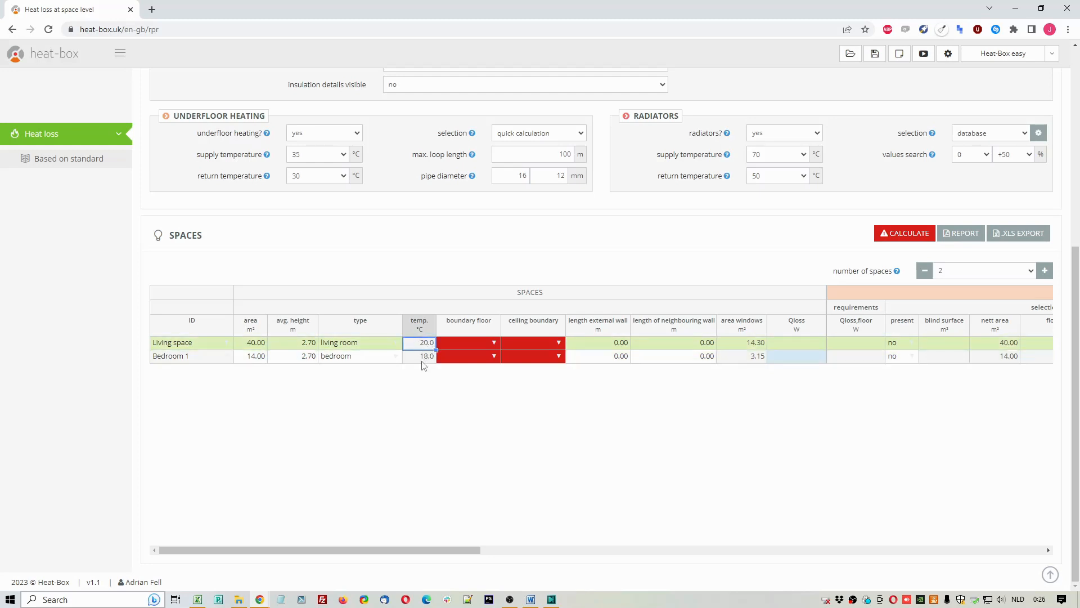
{"action": "left_click", "coordinate": [396, 342]}
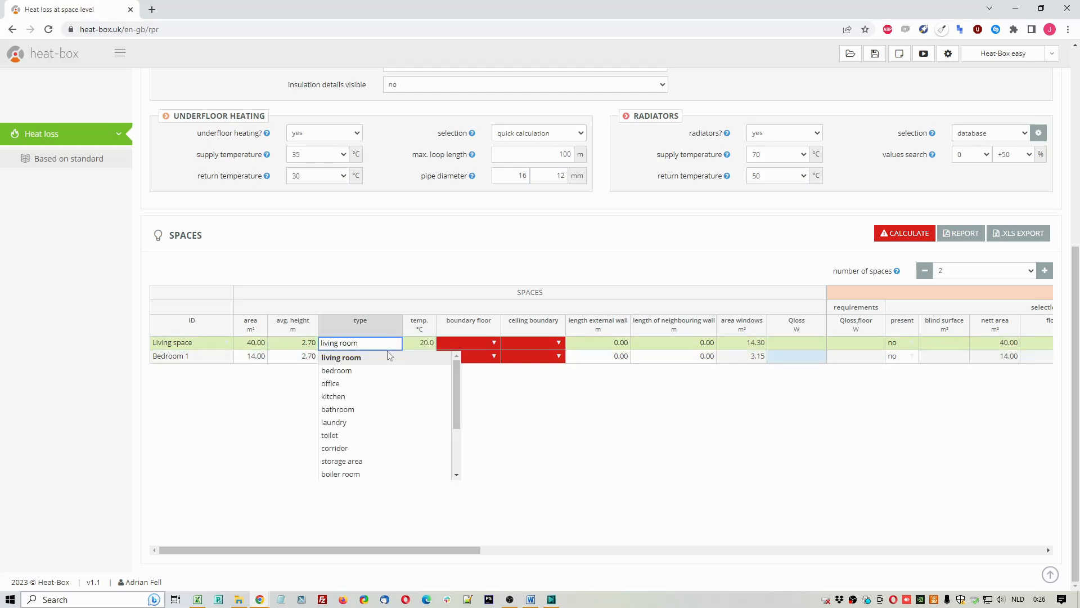
{"action": "left_click", "coordinate": [386, 358]}
{"action": "left_click", "coordinate": [419, 344]}
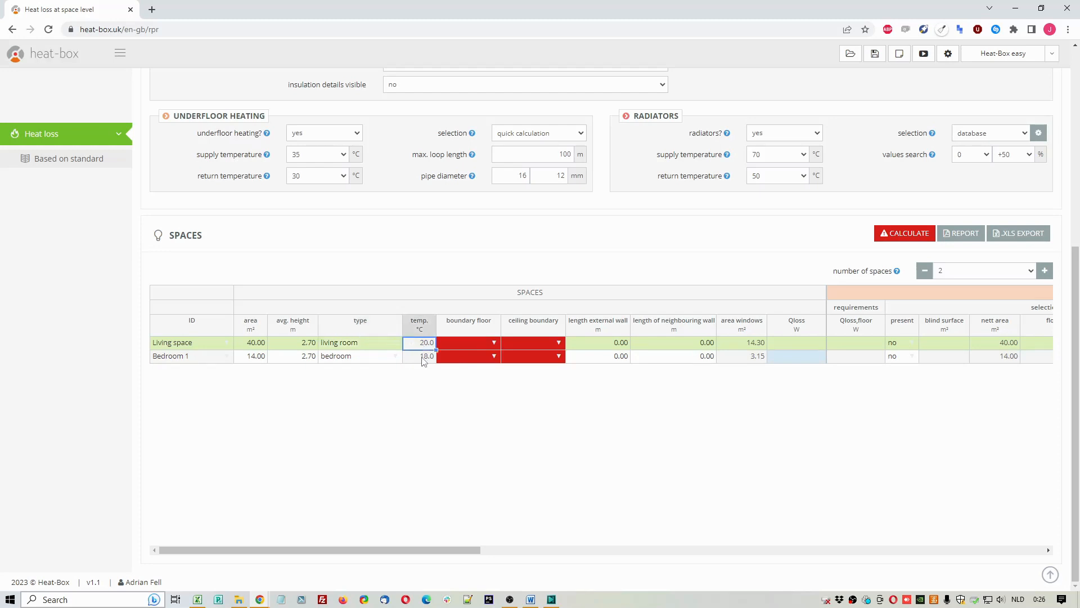
{"action": "type", "text": "21"}
{"action": "left_click", "coordinate": [423, 356]}
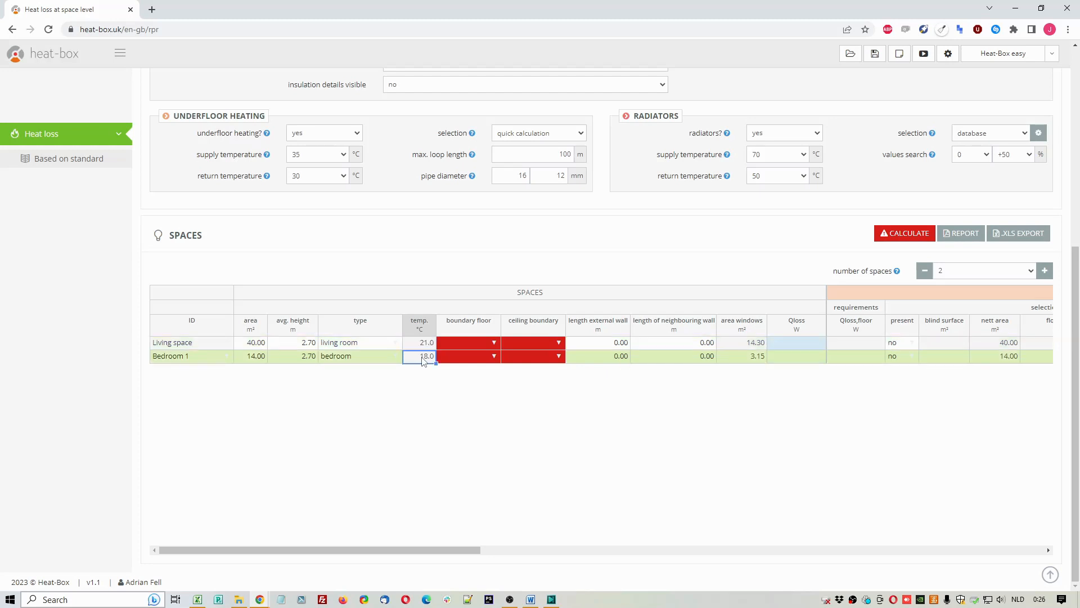
{"action": "key", "text": "Up"}
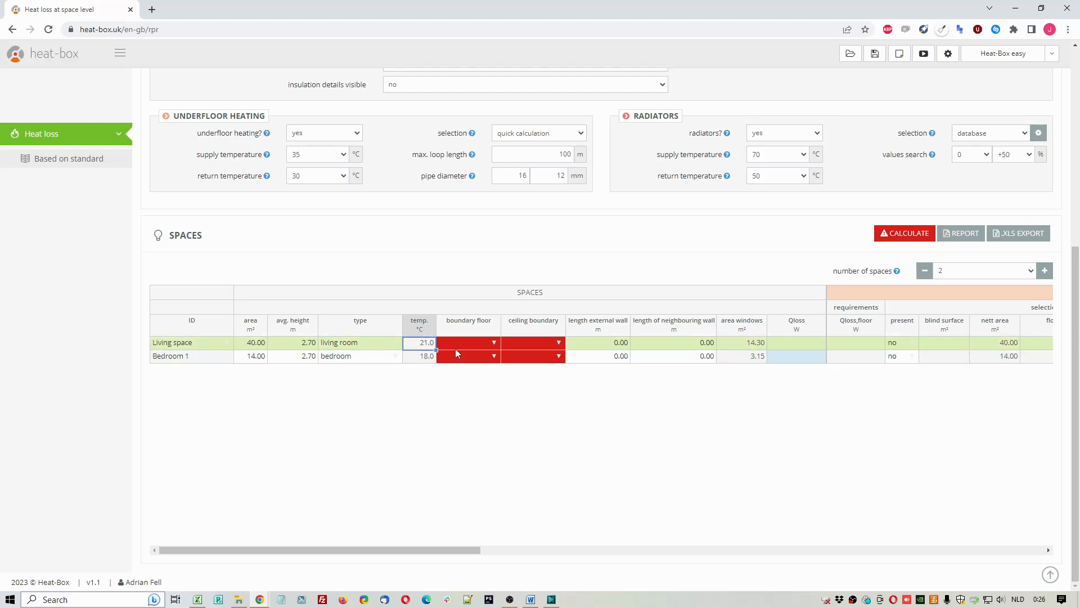
Step: Set the living space's floor boundary to ground and its ceiling boundary to other space
{"action": "left_click", "coordinate": [493, 342]}
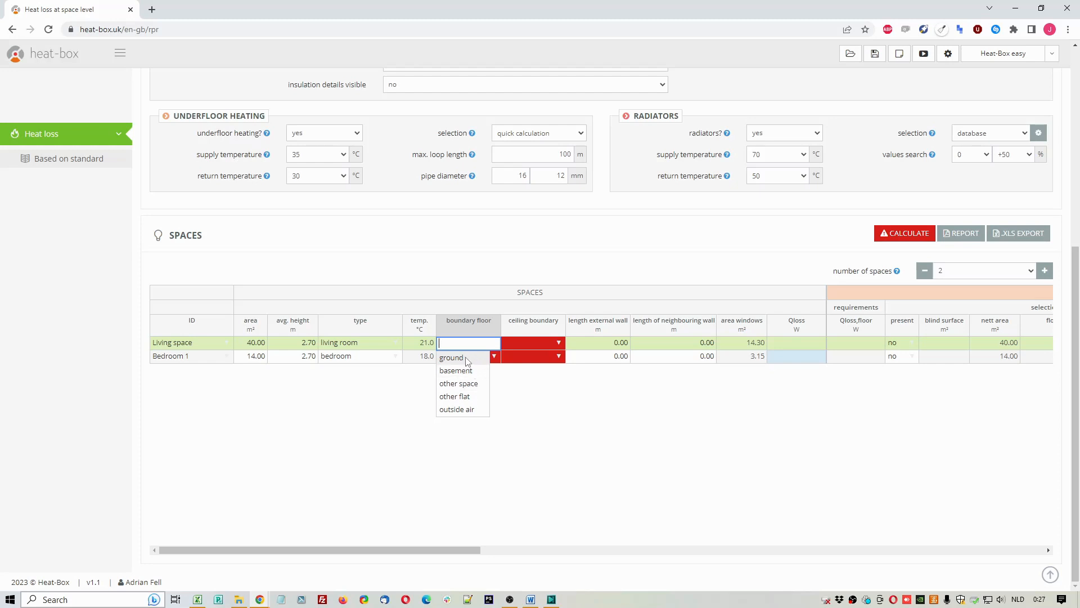
{"action": "left_click", "coordinate": [472, 359]}
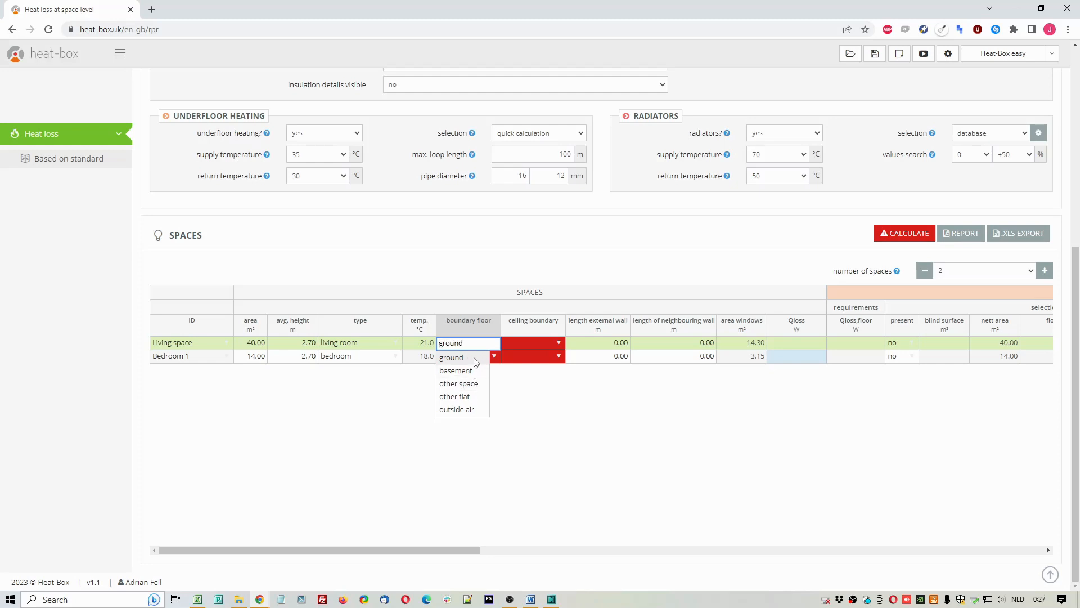
{"action": "left_click", "coordinate": [564, 346]}
{"action": "left_click", "coordinate": [560, 344]}
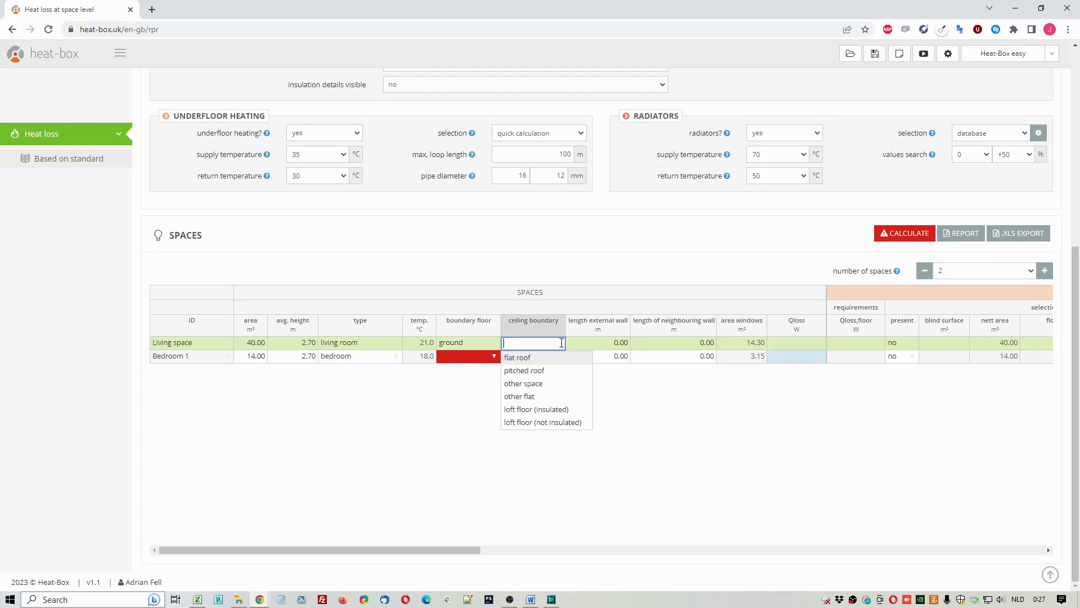
{"action": "left_click", "coordinate": [547, 385]}
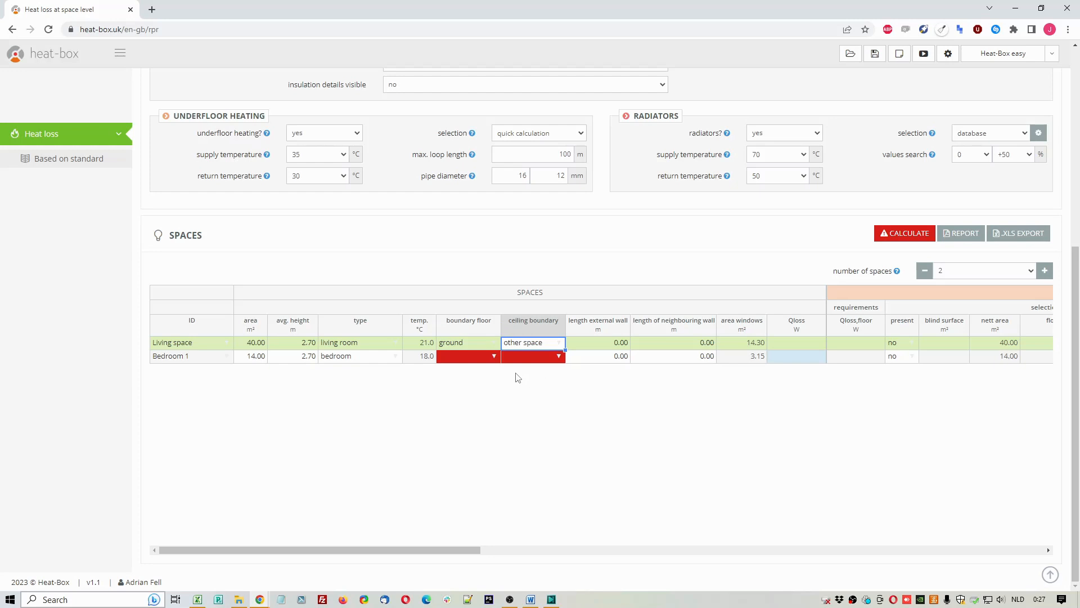
Step: Set Bedroom 1's floor boundary to other space and its ceiling boundary to loft floor (insulated)
{"action": "left_click", "coordinate": [494, 356]}
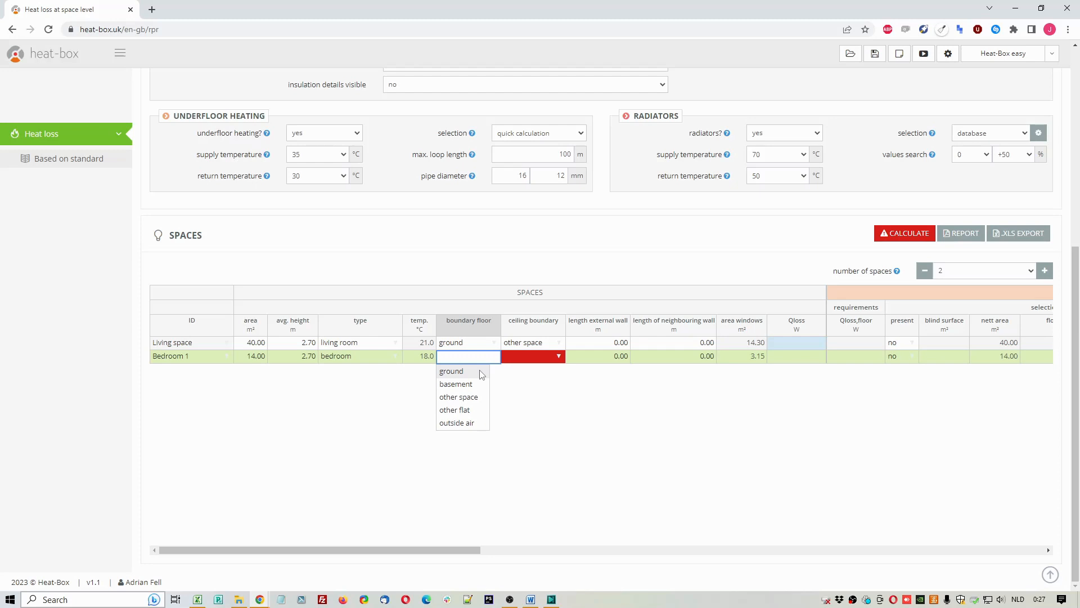
{"action": "left_click", "coordinate": [460, 398]}
{"action": "left_click", "coordinate": [557, 355]}
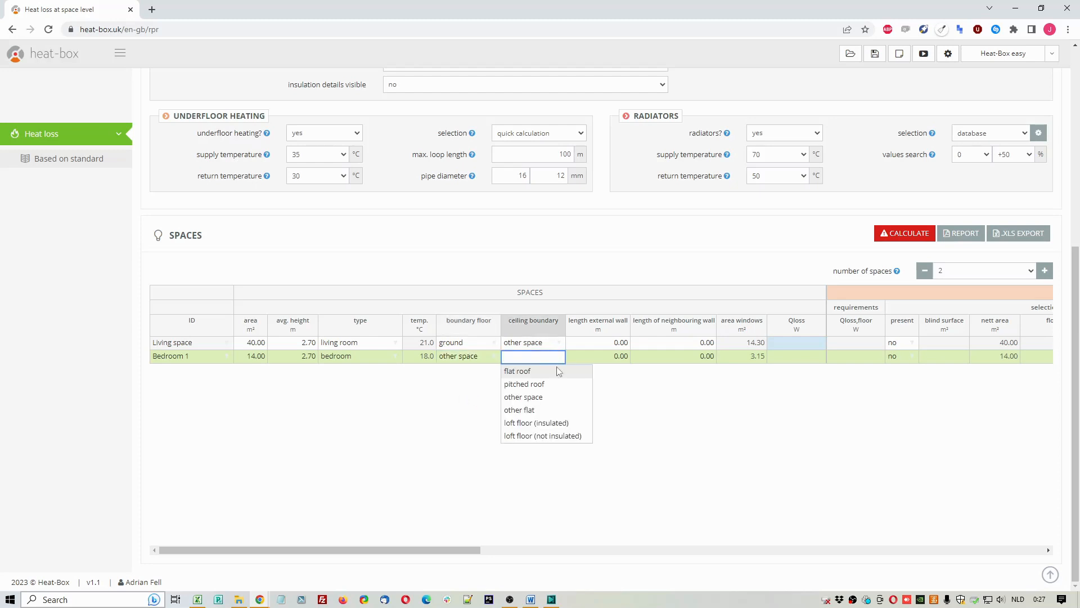
{"action": "left_click", "coordinate": [535, 426]}
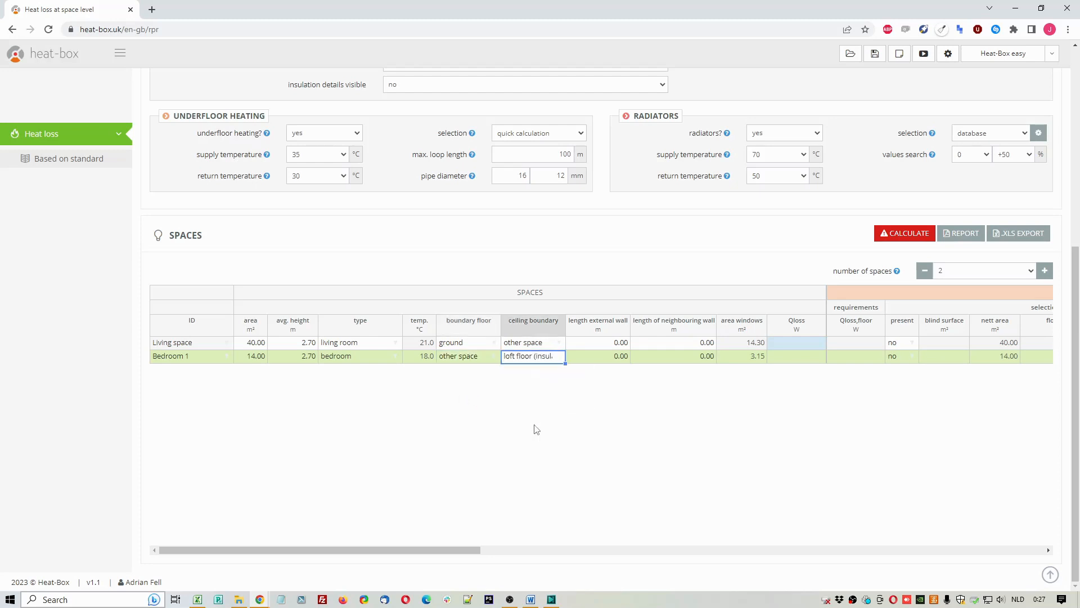
Step: Enter external wall lengths of =10+4 m for the living space and 8.5 m for Bedroom 1
{"action": "left_click", "coordinate": [612, 345]}
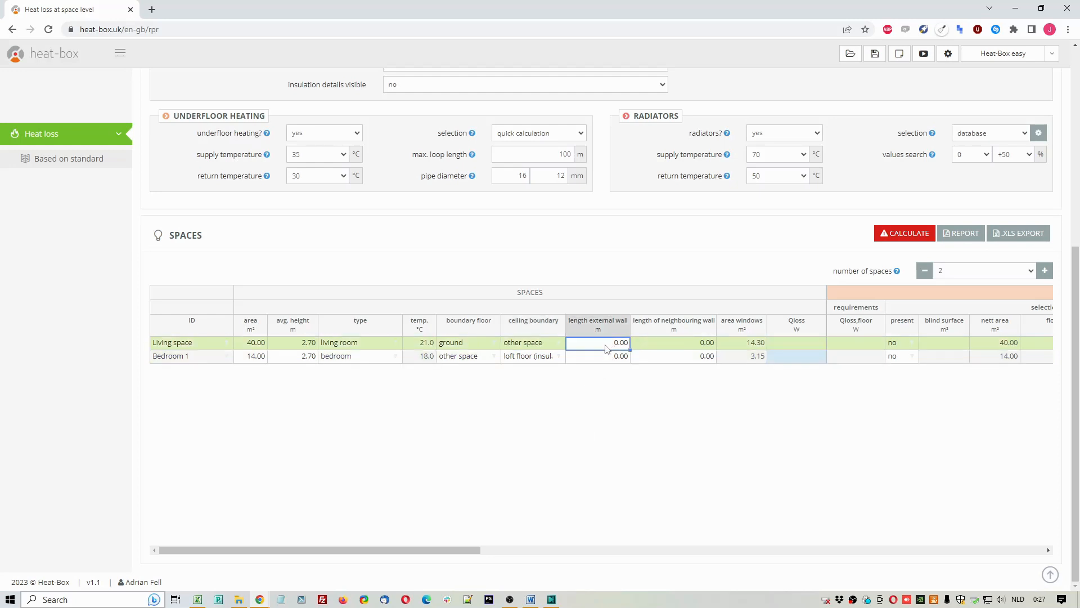
{"action": "type", "text": "=10+4"}
{"action": "key", "text": "Return"}
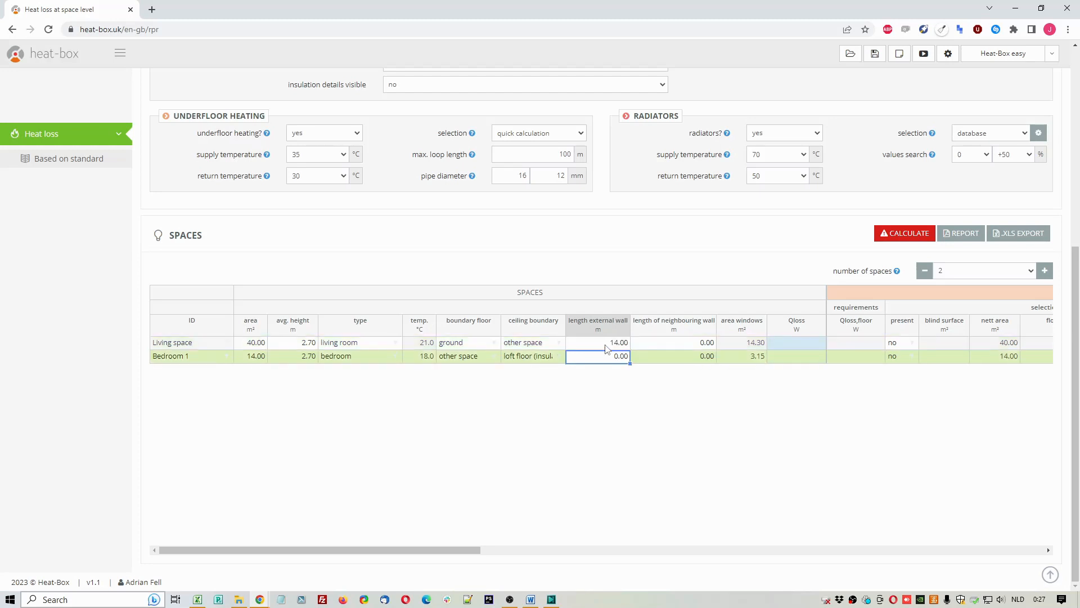
{"action": "type", "text": "8.5"}
{"action": "key", "text": "Return"}
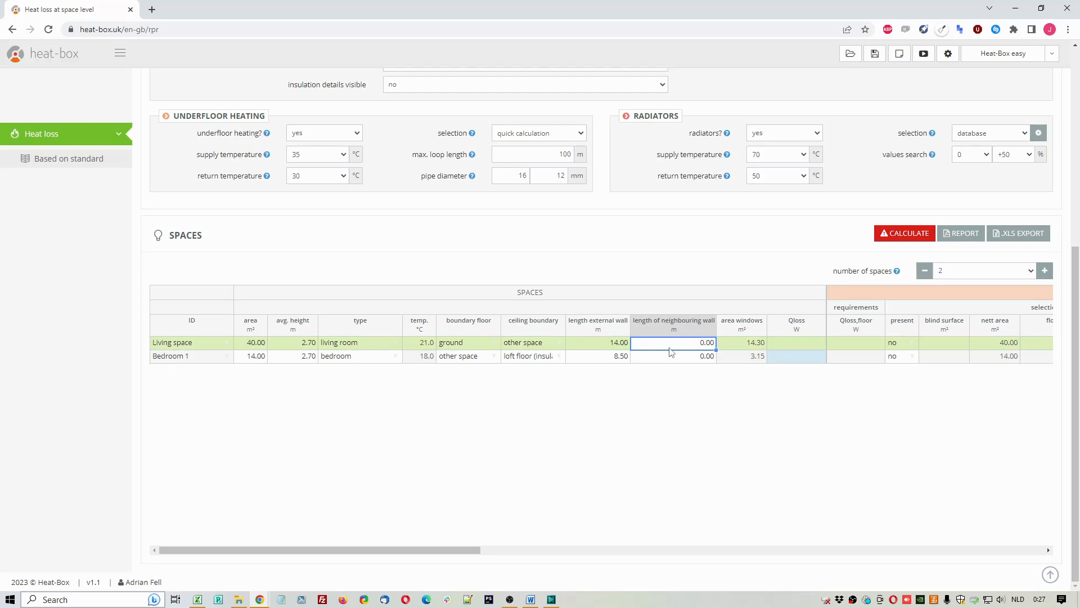
Step: Review both spaces' neighbouring wall lengths and window areas, along with the living space's area and type
{"action": "left_click", "coordinate": [691, 329]}
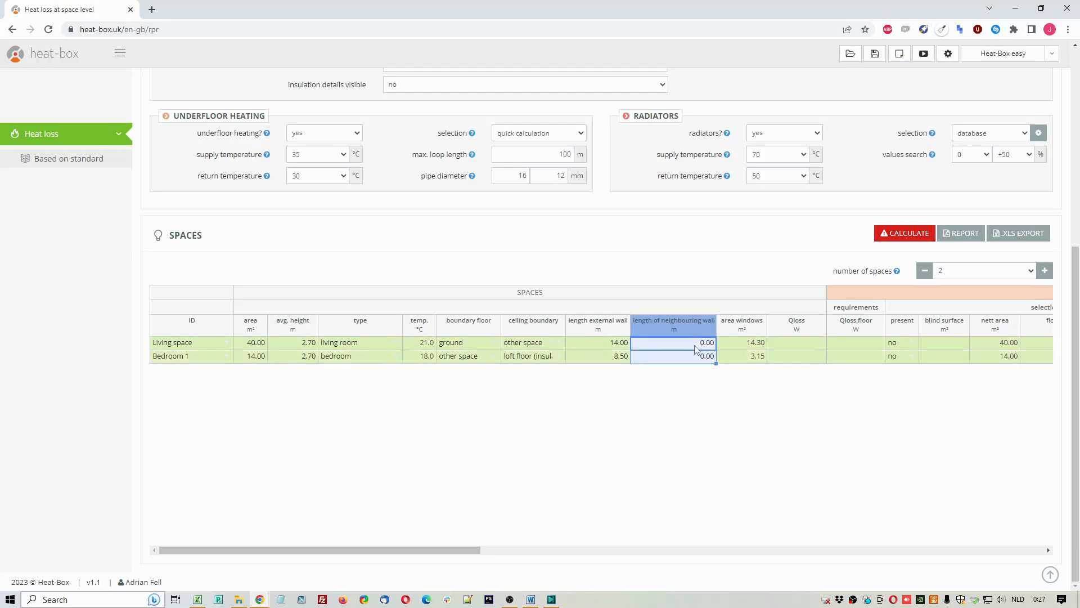
{"action": "left_click", "coordinate": [696, 349]}
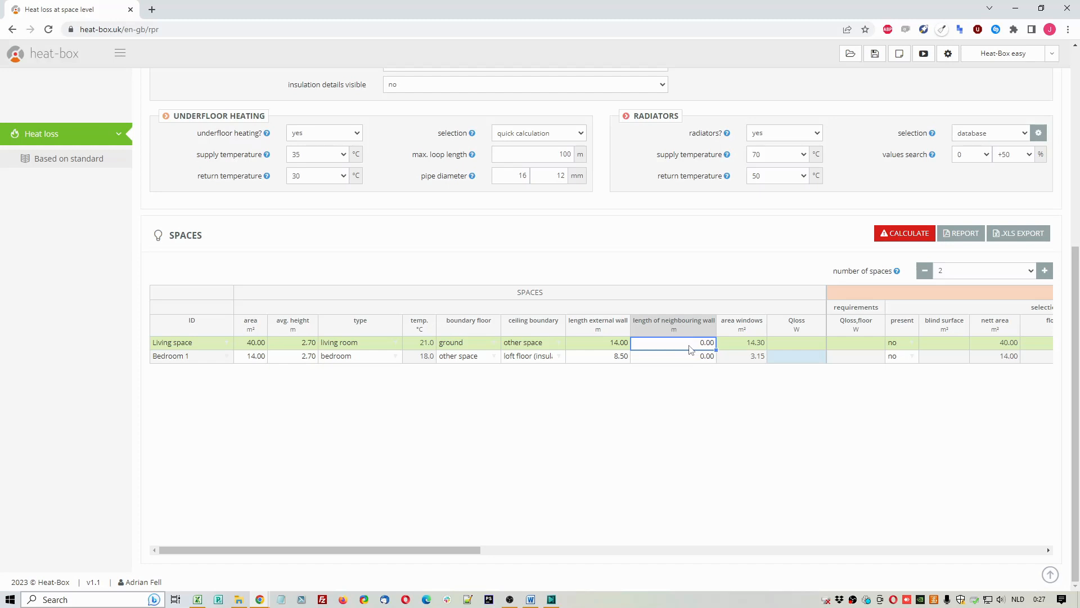
{"action": "left_click_drag", "start_coordinate": [691, 349], "coordinate": [689, 358]}
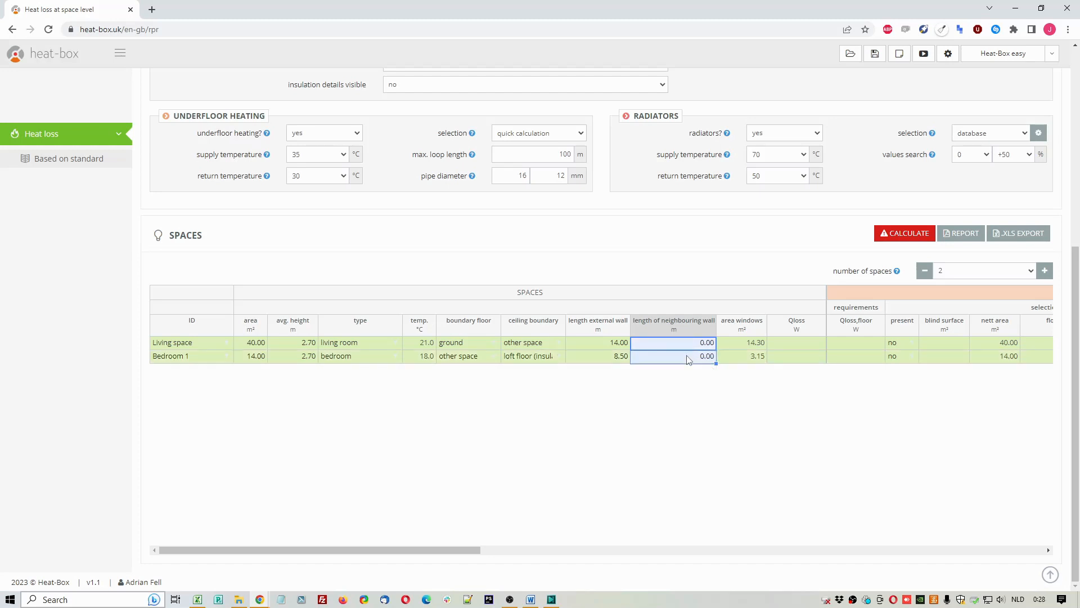
{"action": "left_click", "coordinate": [695, 349]}
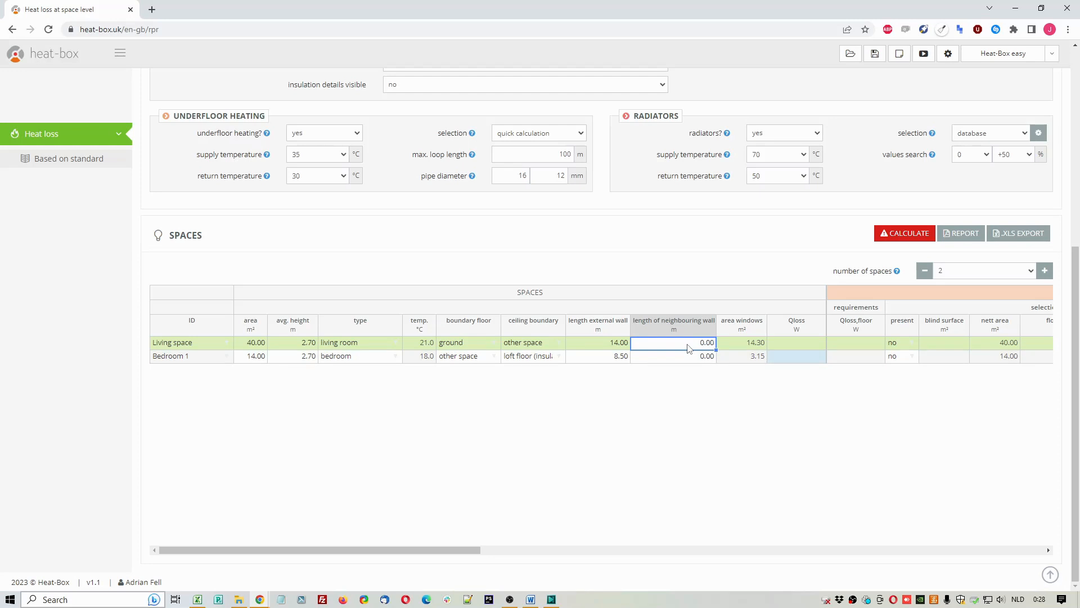
{"action": "left_click", "coordinate": [753, 346]}
{"action": "left_click", "coordinate": [744, 358]}
{"action": "left_click", "coordinate": [744, 348]}
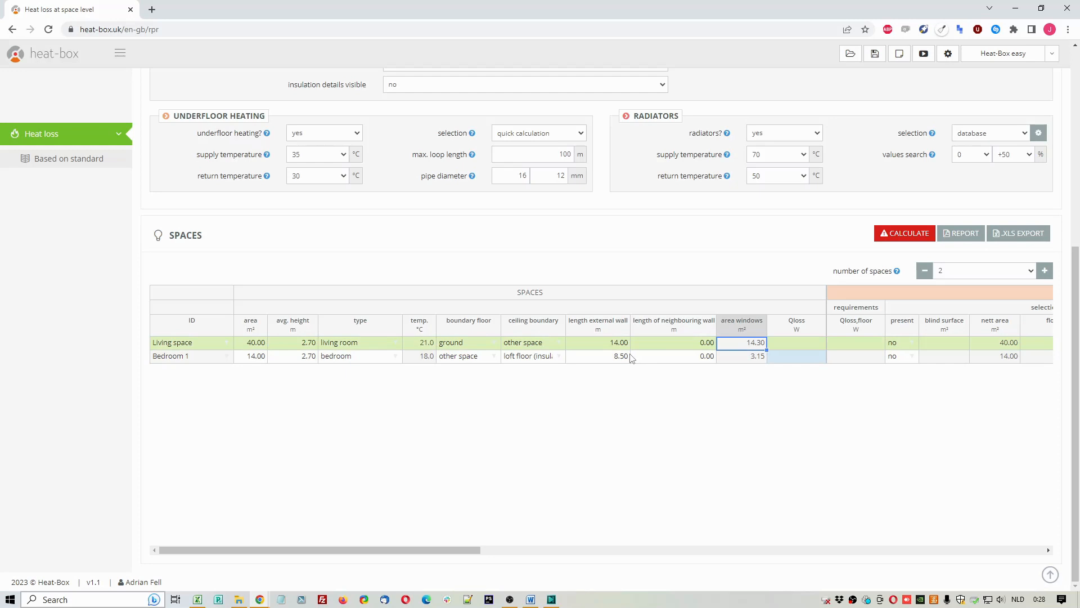
{"action": "left_click", "coordinate": [252, 348]}
{"action": "left_click", "coordinate": [359, 348]}
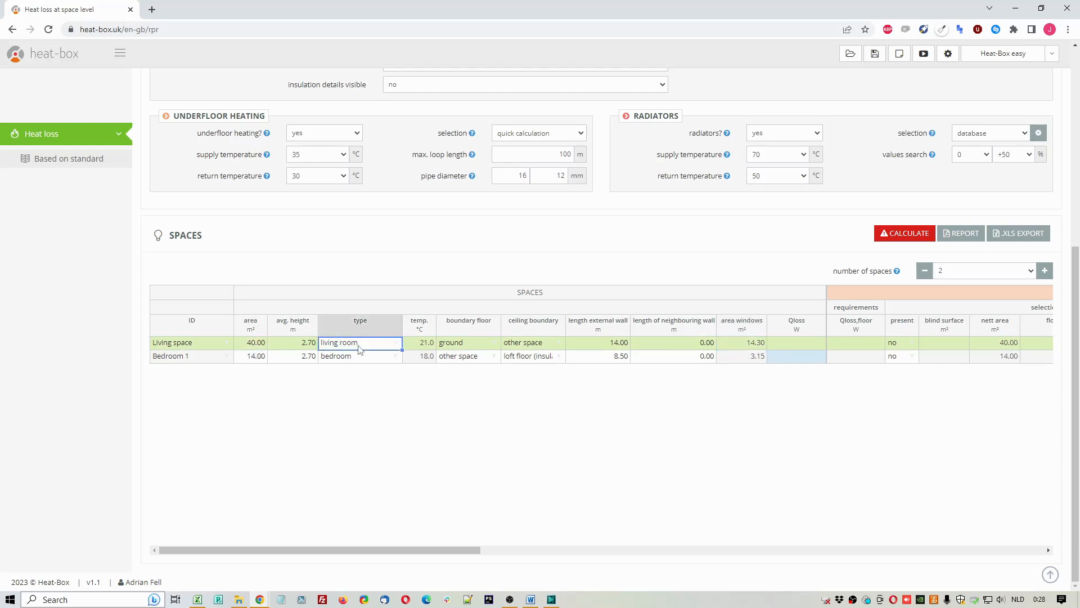
Step: Set the living space's window area to =10+5 m² and calculate the heat loss
{"action": "left_click", "coordinate": [744, 347]}
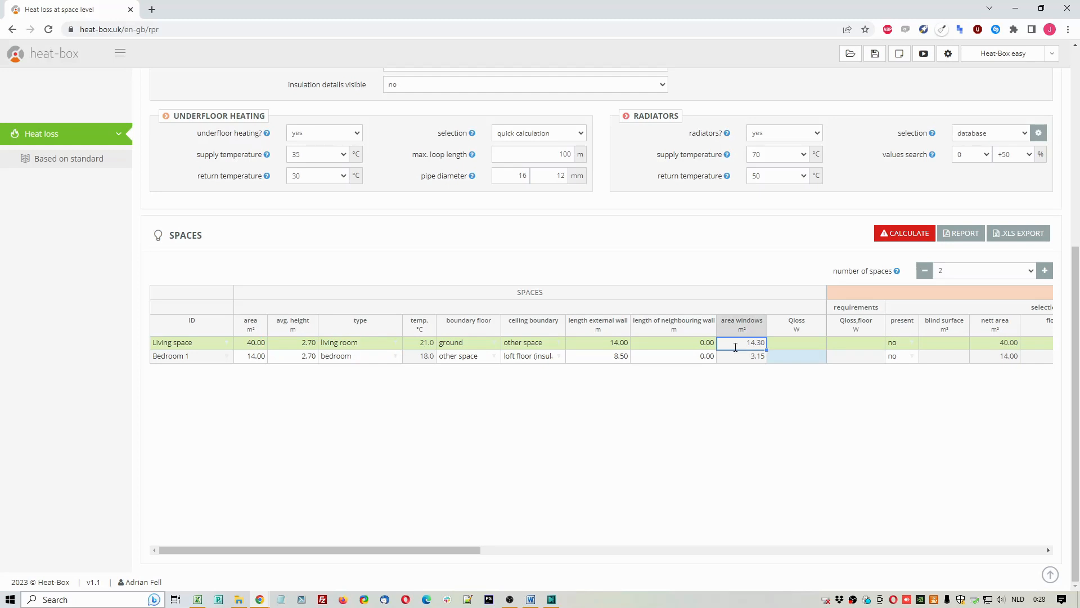
{"action": "type", "text": "=10+5"}
{"action": "key", "text": "Return"}
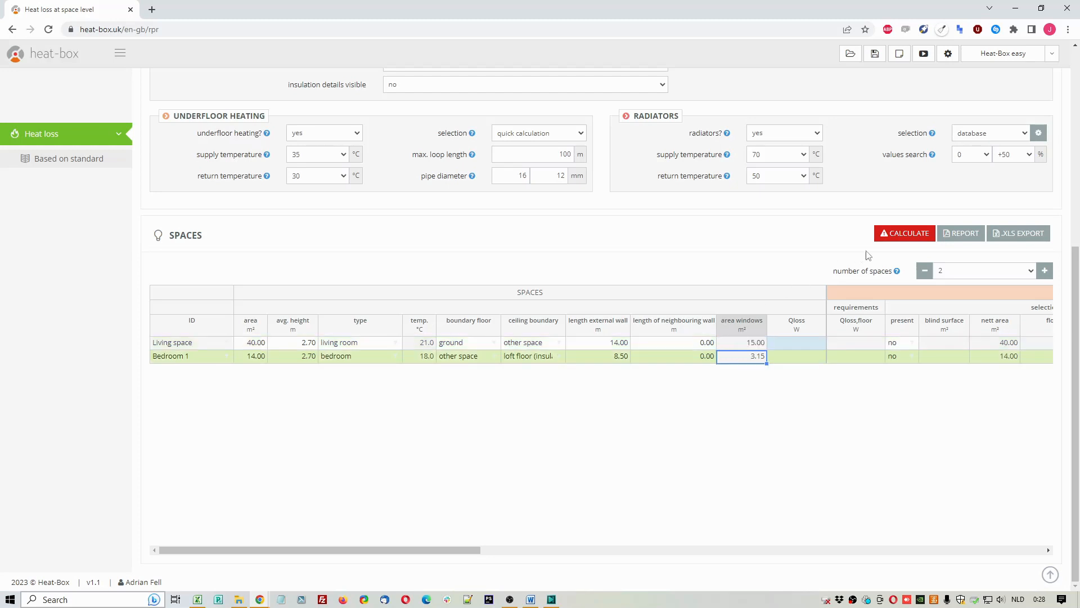
{"action": "left_click", "coordinate": [891, 241]}
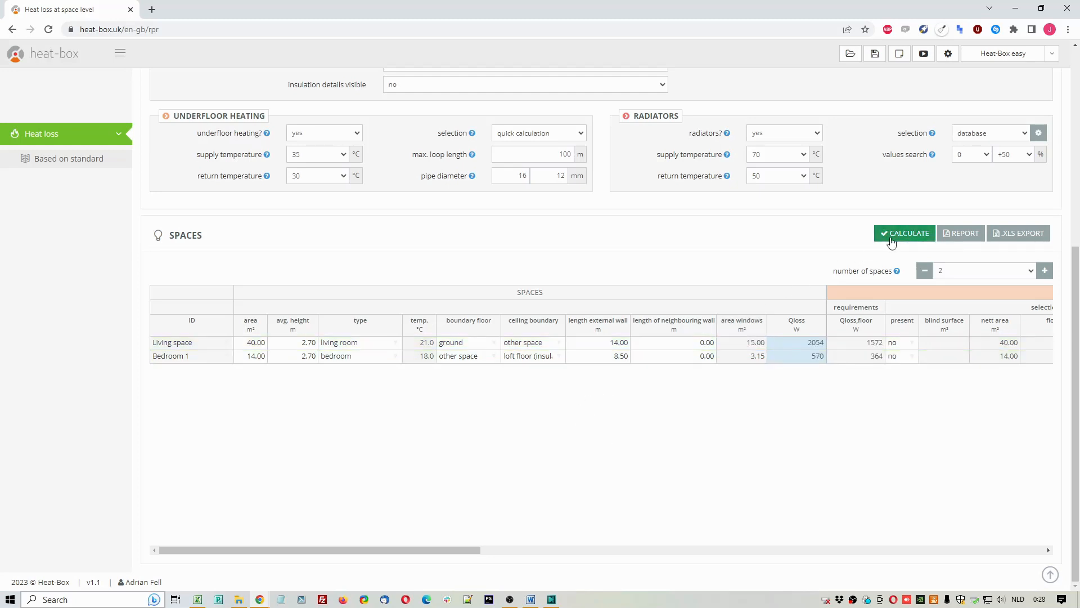
Step: Check both spaces' calculated heat losses and set underfloor heating as present in the living space
{"action": "left_click", "coordinate": [816, 344]}
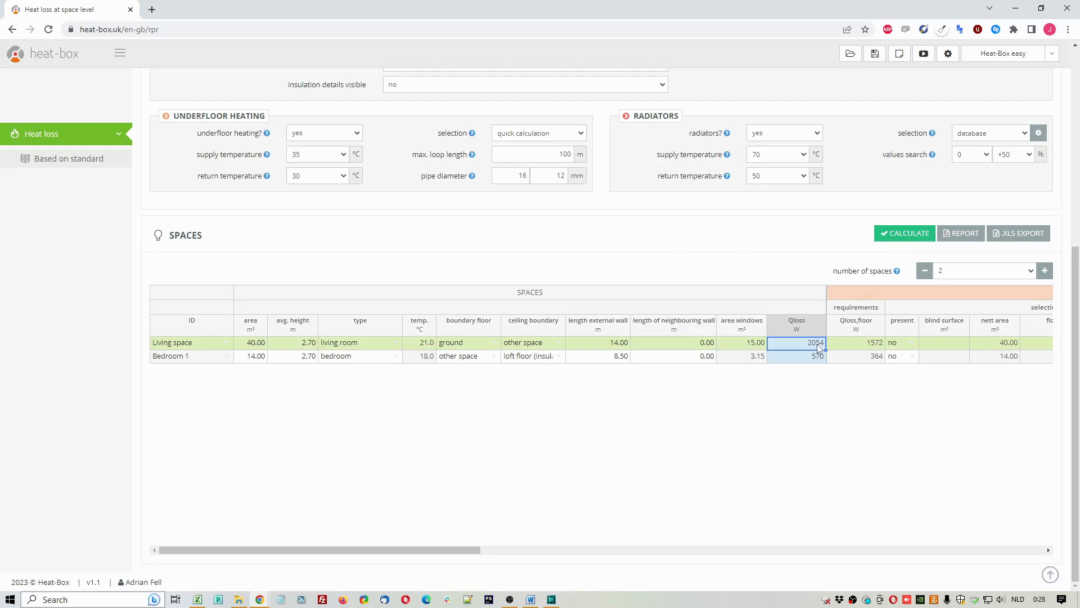
{"action": "left_click", "coordinate": [818, 358]}
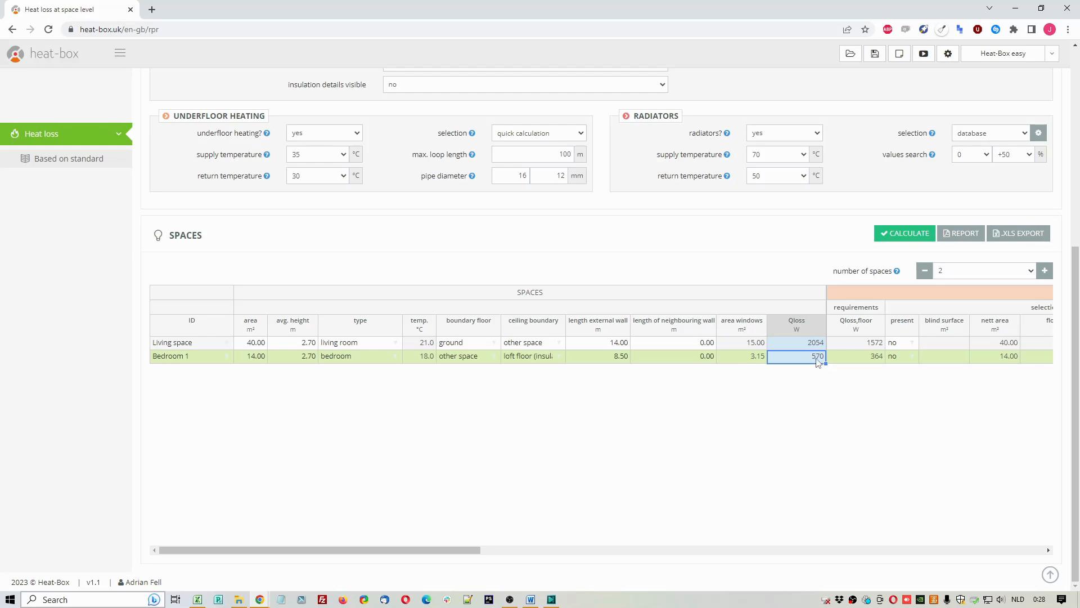
{"action": "left_click_drag", "start_coordinate": [466, 551], "coordinate": [628, 551]}
{"action": "left_click", "coordinate": [486, 342]}
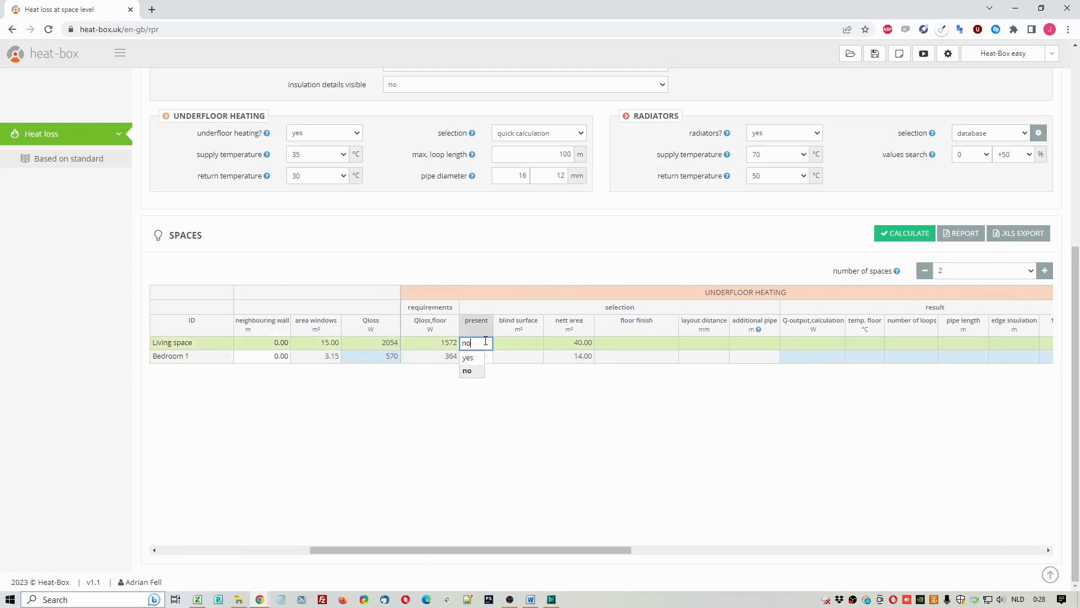
{"action": "left_click", "coordinate": [473, 359]}
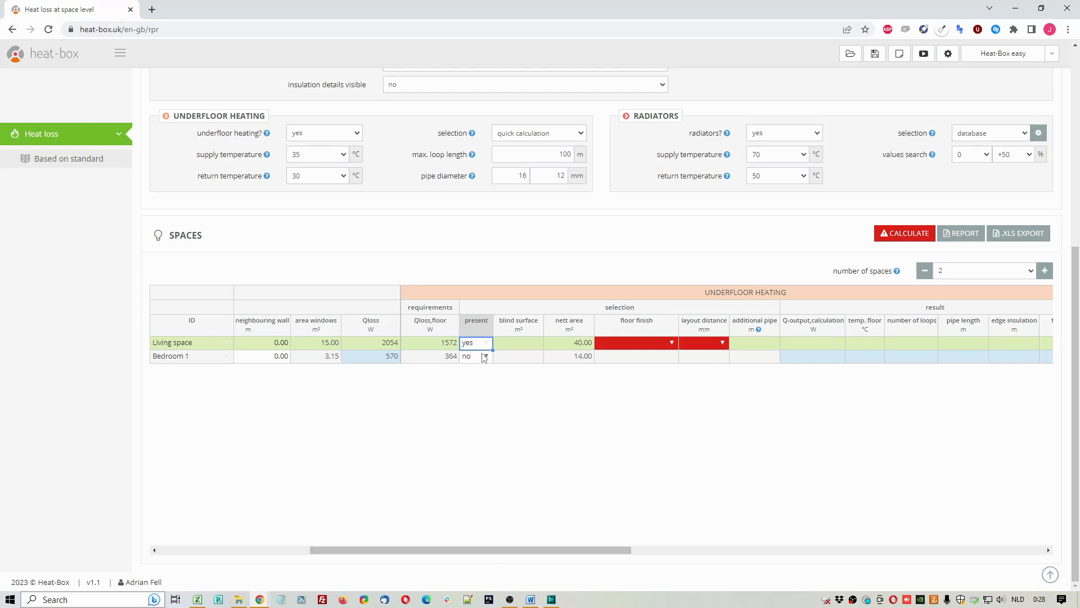
Step: Enter a blind surface of 4 m² for the living space's underfloor heating and check its nett area
{"action": "left_click", "coordinate": [453, 344]}
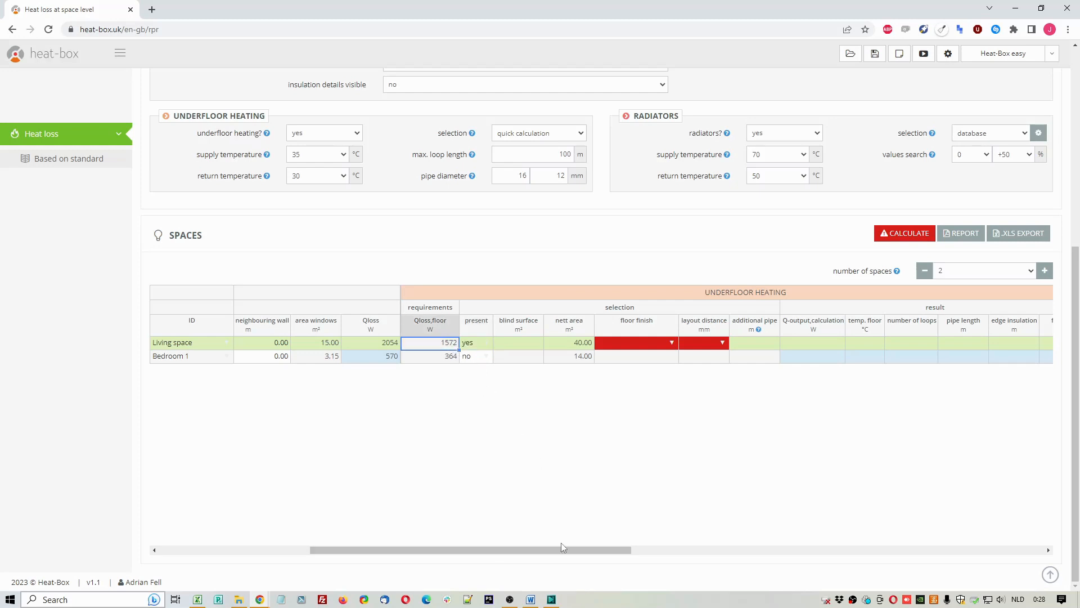
{"action": "left_click_drag", "start_coordinate": [567, 552], "coordinate": [603, 550]}
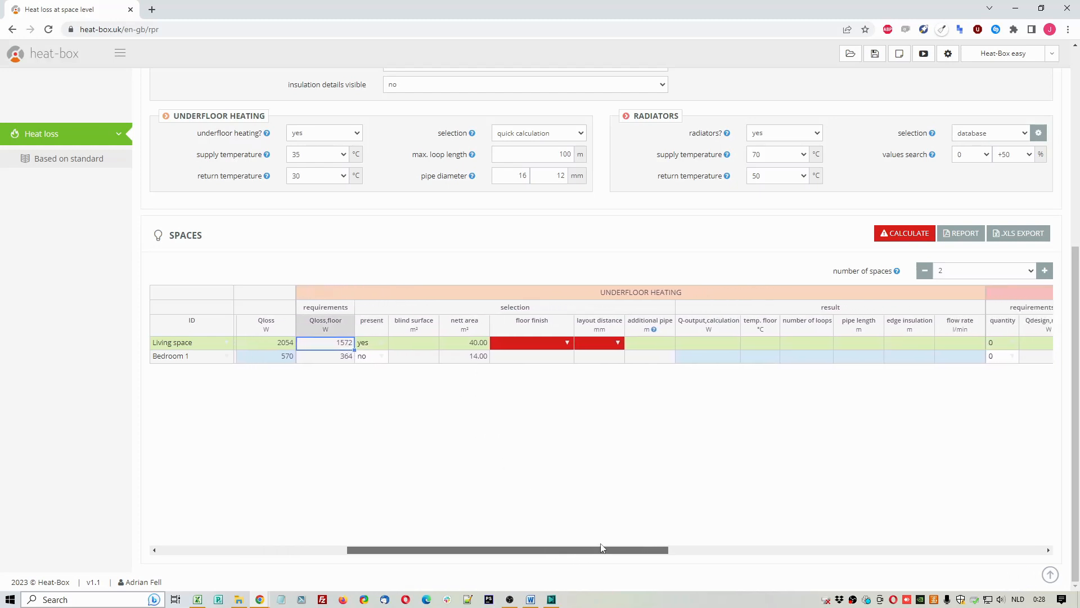
{"action": "left_click", "coordinate": [288, 345]}
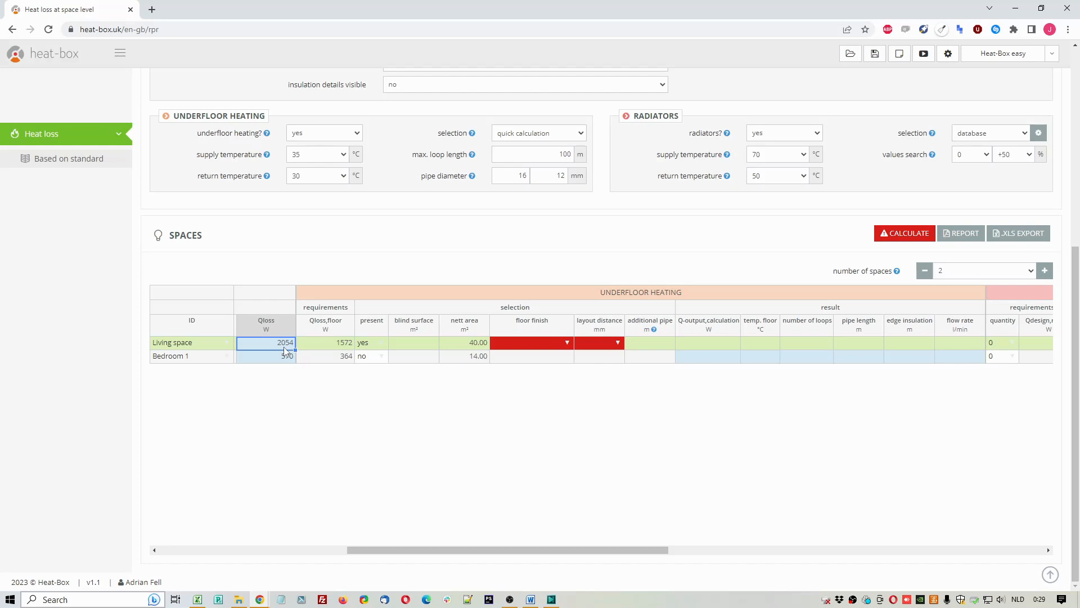
{"action": "left_click", "coordinate": [334, 346]}
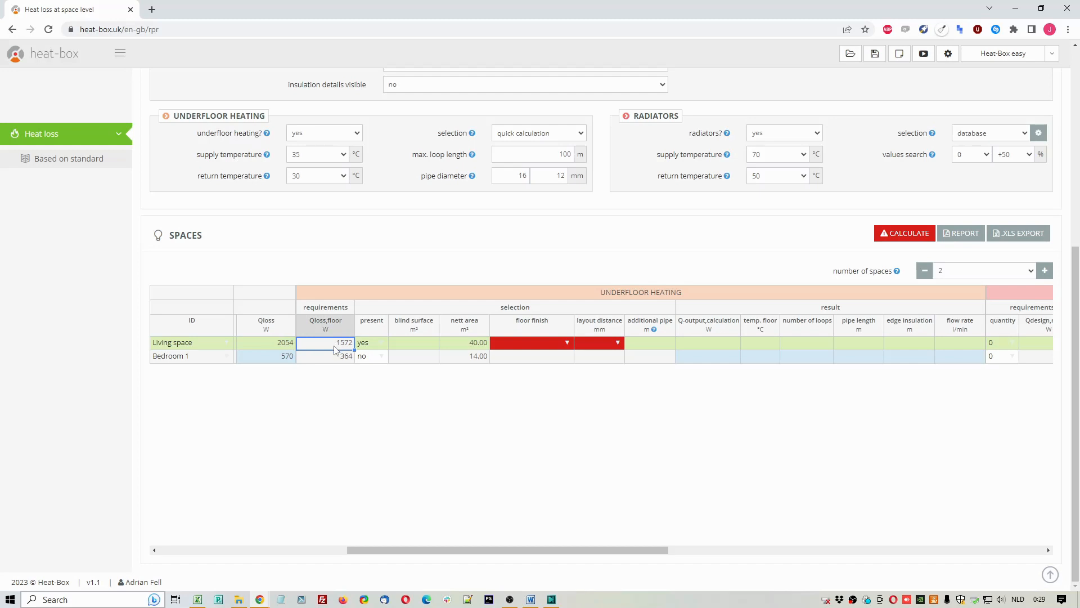
{"action": "left_click", "coordinate": [418, 348]}
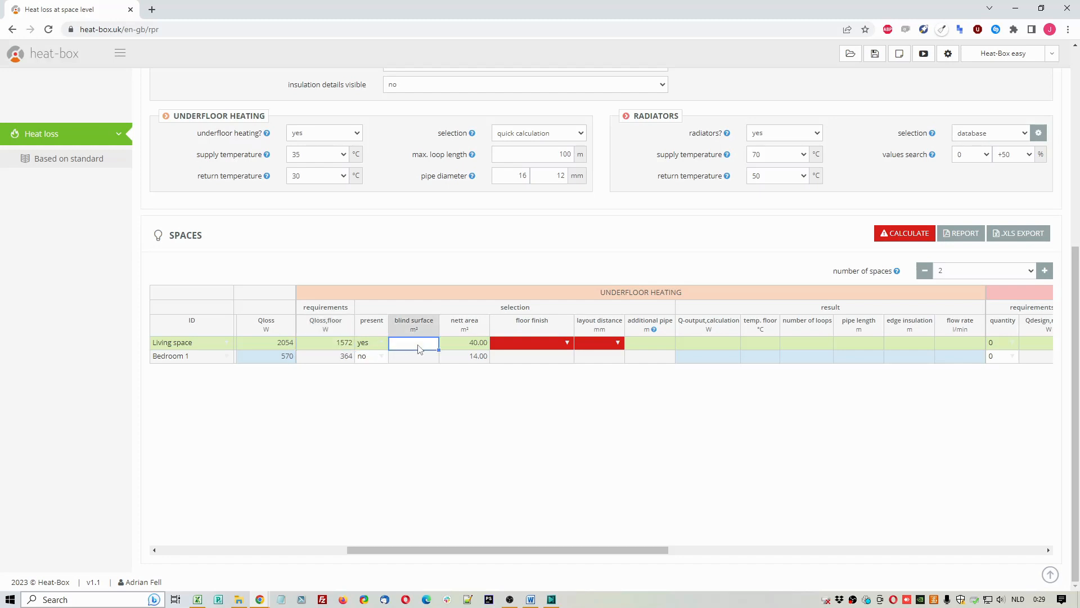
{"action": "type", "text": "4"}
{"action": "key", "text": "Return"}
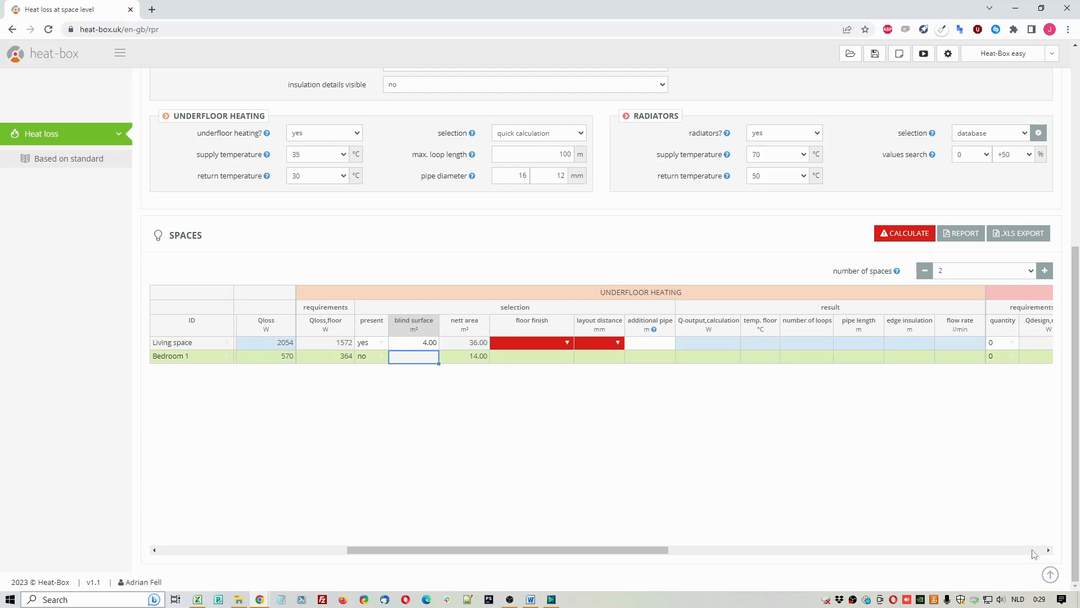
{"action": "left_click", "coordinate": [1049, 551]}
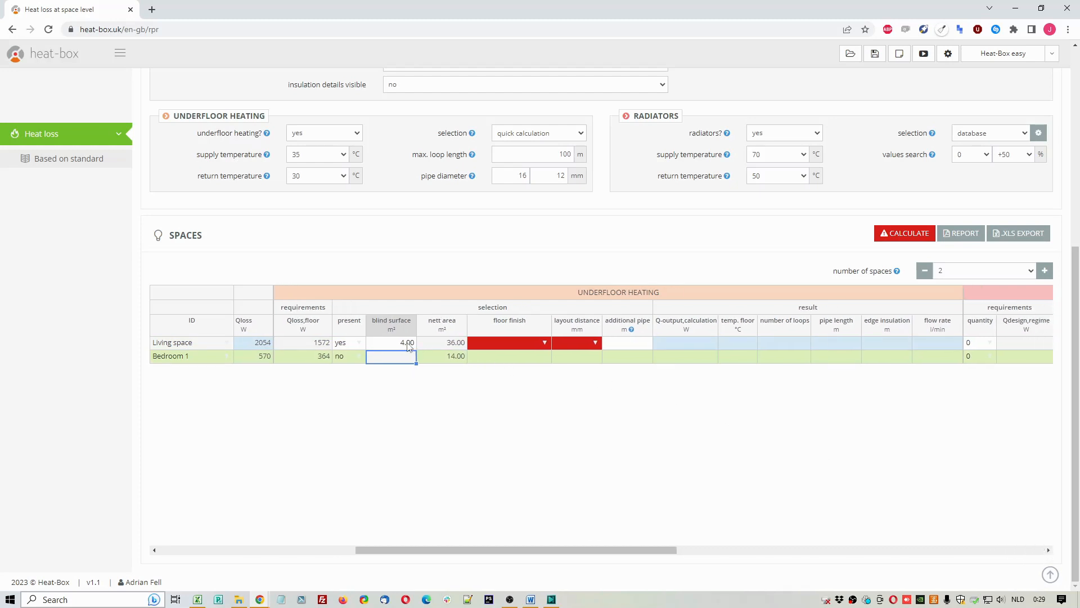
{"action": "left_click", "coordinate": [409, 344]}
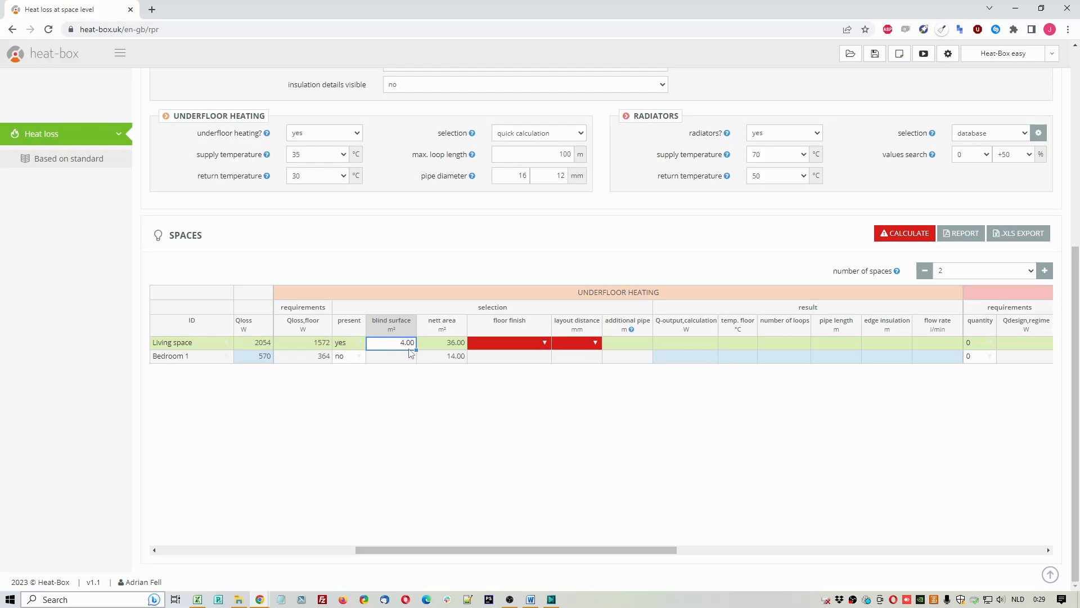
{"action": "left_click", "coordinate": [456, 346]}
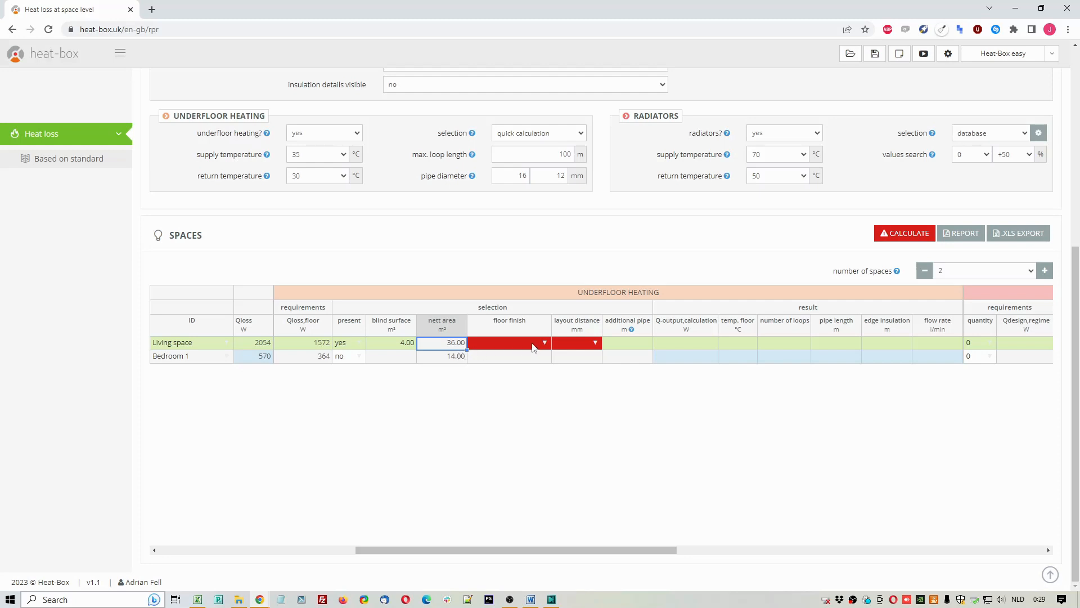
Step: Set the living space's floor finish to tile (0 m²k/W) and its layout distance to 150 mm
{"action": "left_click", "coordinate": [546, 343]}
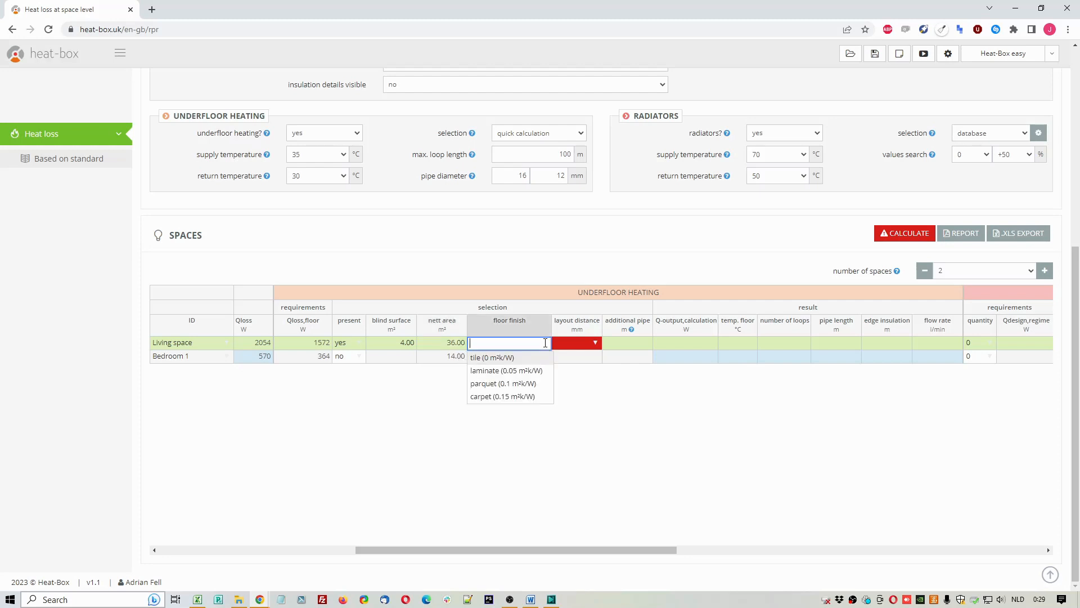
{"action": "left_click", "coordinate": [529, 357]}
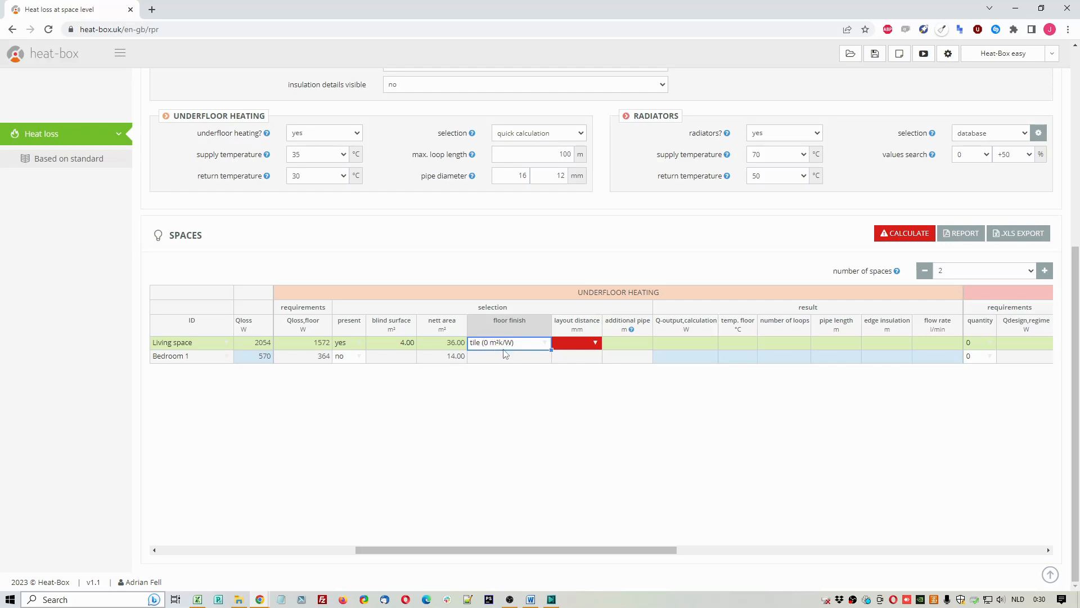
{"action": "left_click", "coordinate": [597, 345]}
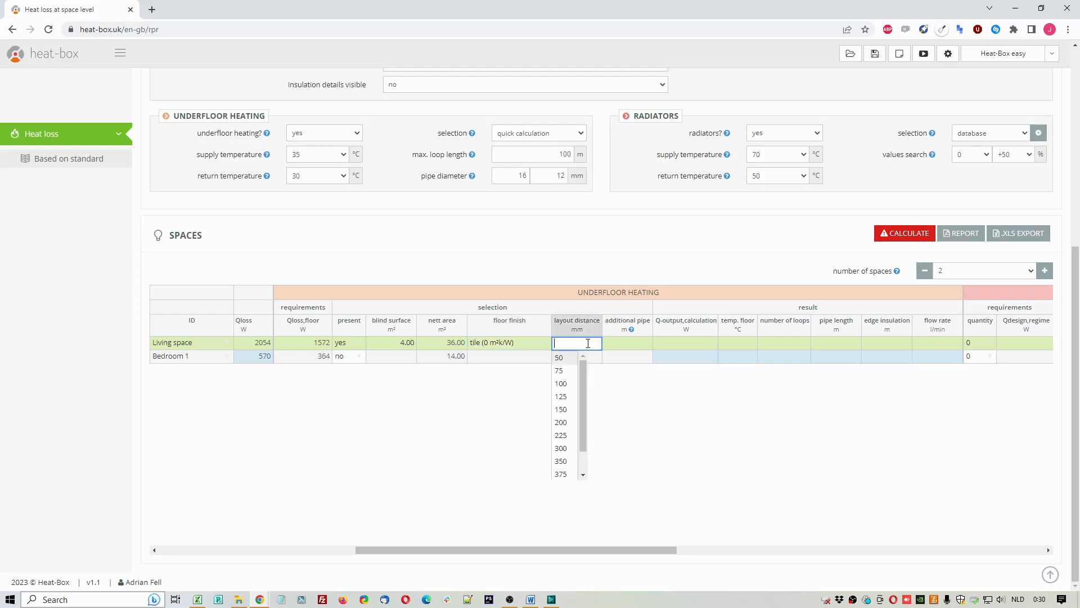
{"action": "left_click", "coordinate": [571, 412]}
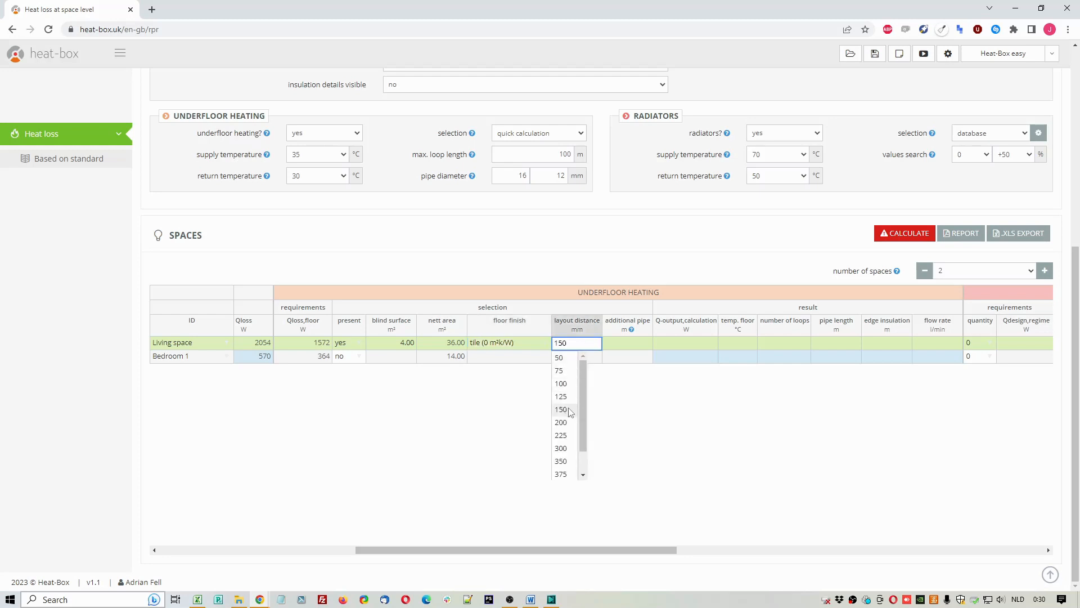
Step: Enter 4 m of additional pipe for the living space's underfloor heating
{"action": "left_click", "coordinate": [628, 345]}
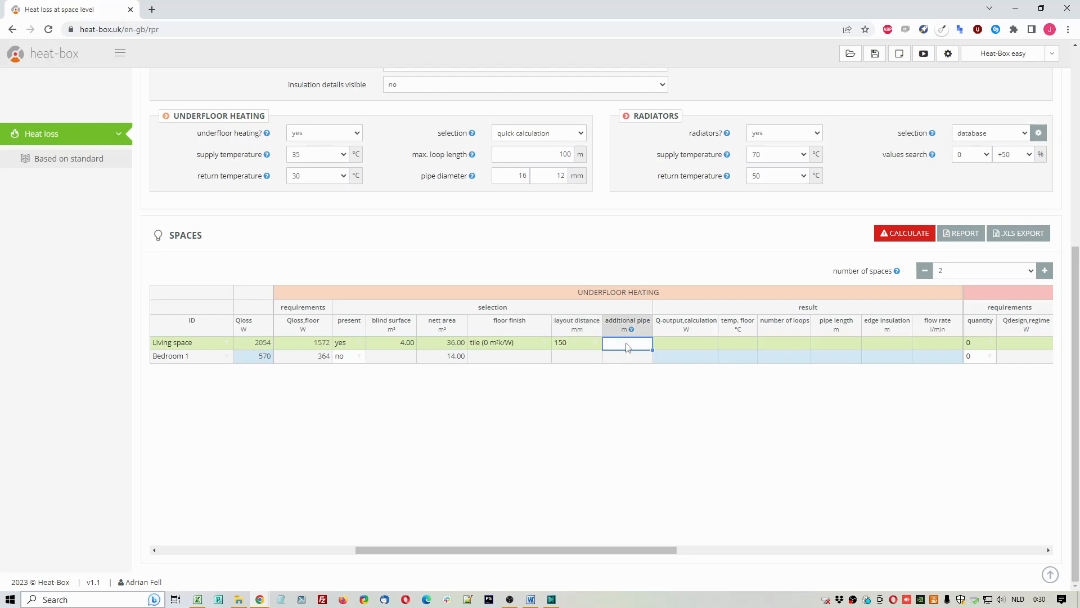
{"action": "type", "text": "4"}
{"action": "key", "text": "Return"}
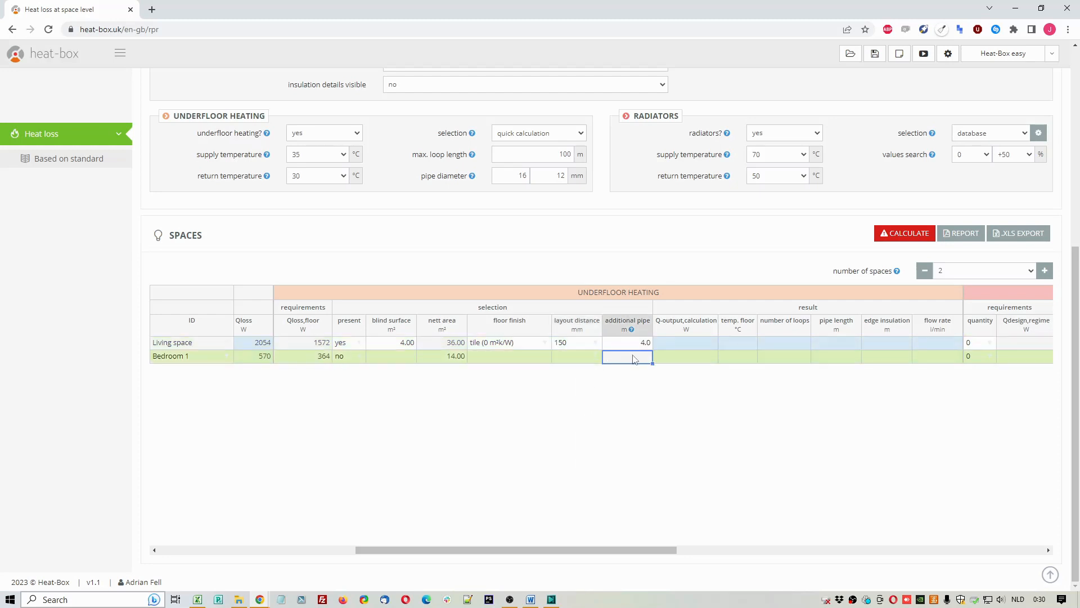
{"action": "left_click", "coordinate": [640, 346]}
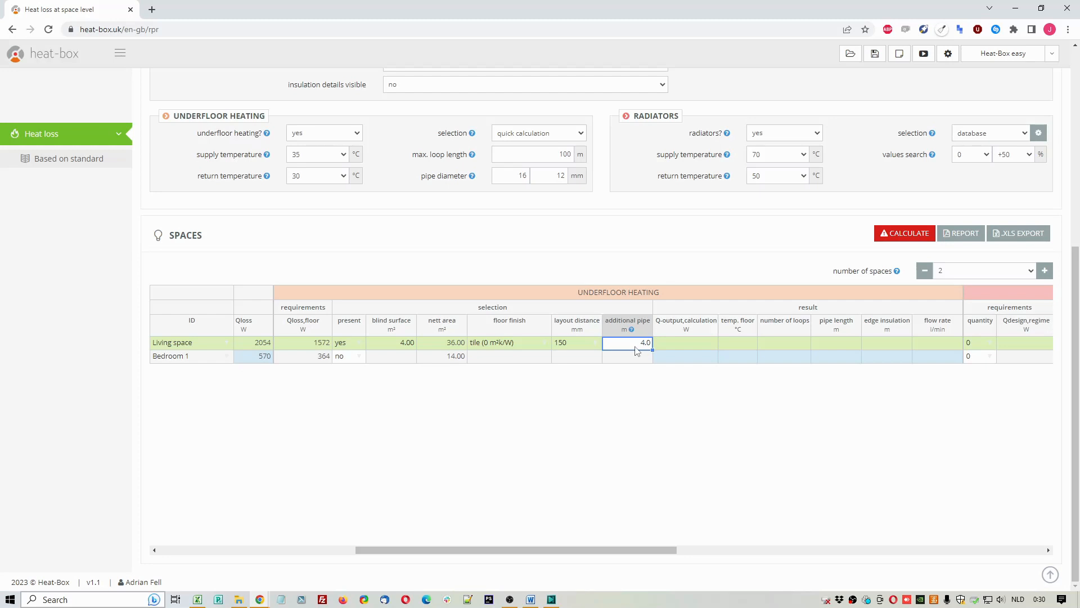
Step: Calculate the underfloor heating and compare the living space's required heat with its calculated output and floor temperature
{"action": "left_click", "coordinate": [842, 326]}
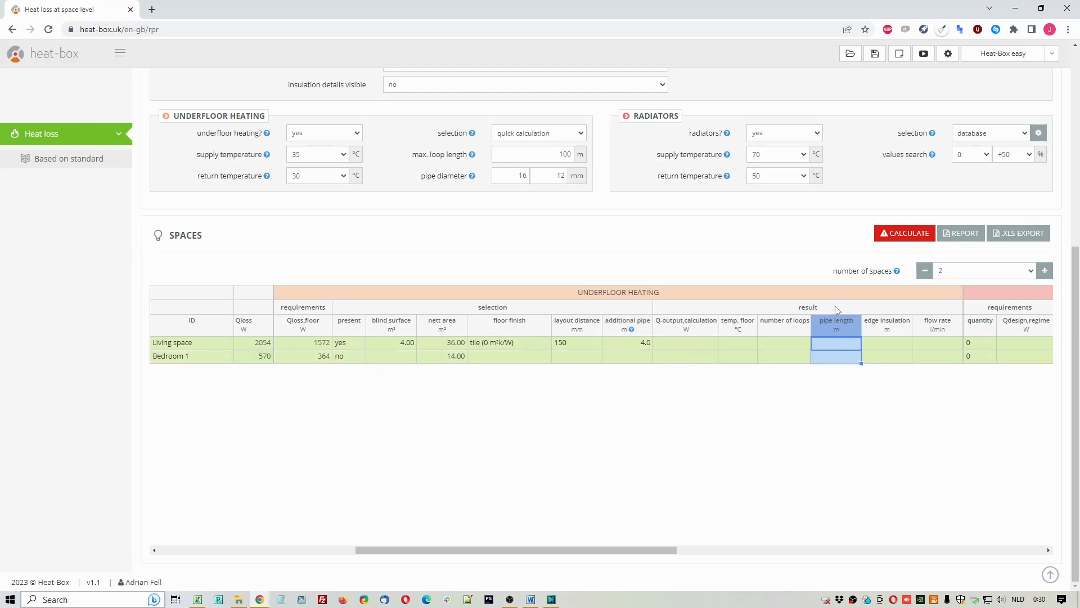
{"action": "left_click", "coordinate": [827, 262]}
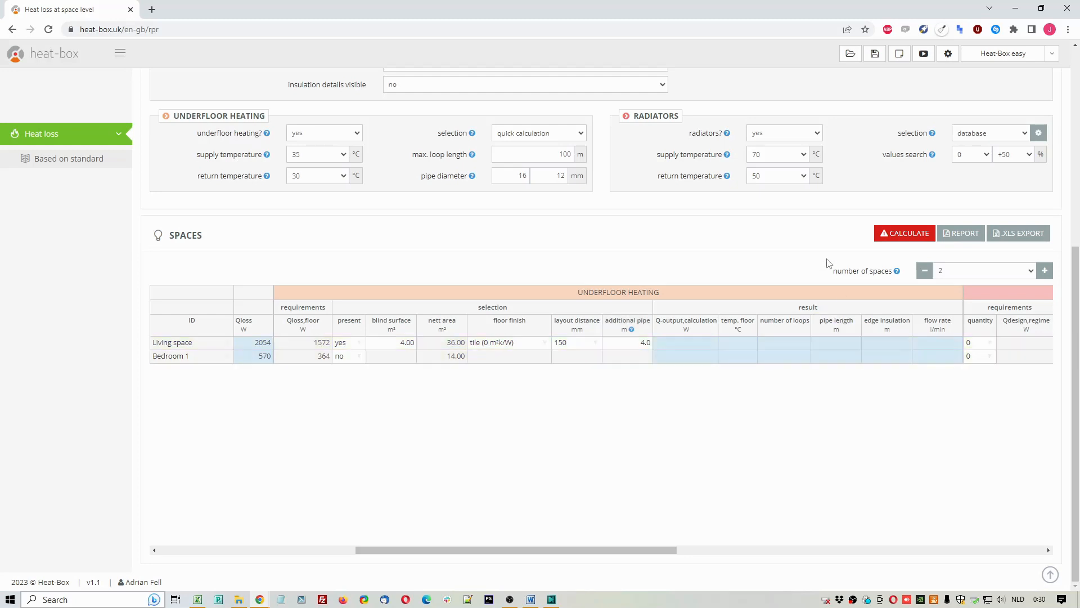
{"action": "left_click", "coordinate": [318, 156]}
{"action": "left_click", "coordinate": [324, 162]}
{"action": "left_click", "coordinate": [325, 178]}
{"action": "left_click", "coordinate": [326, 179]}
{"action": "left_click", "coordinate": [903, 238]}
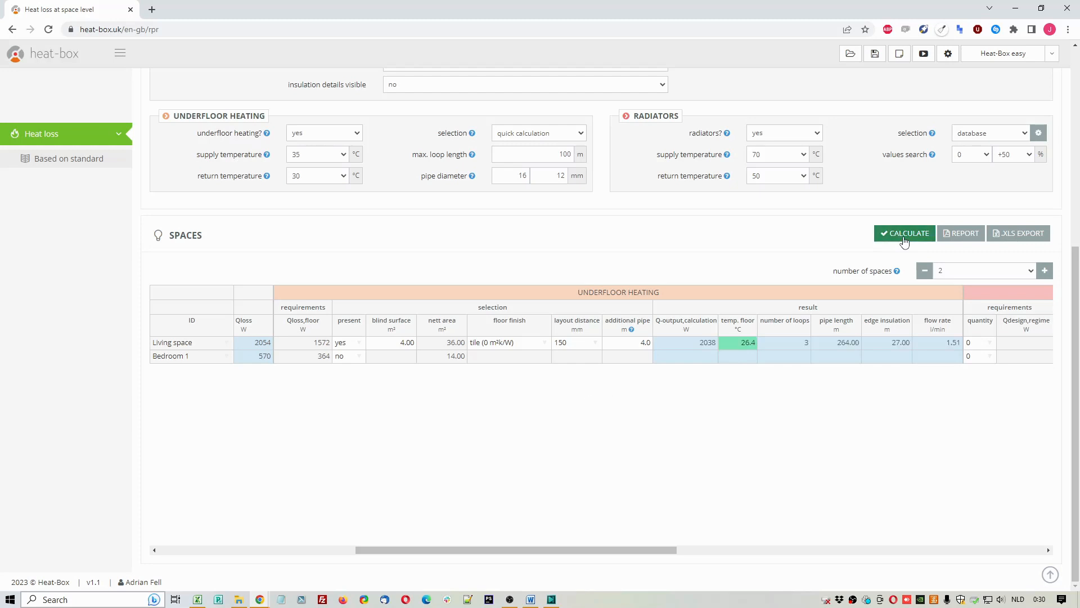
{"action": "left_click", "coordinate": [700, 342]}
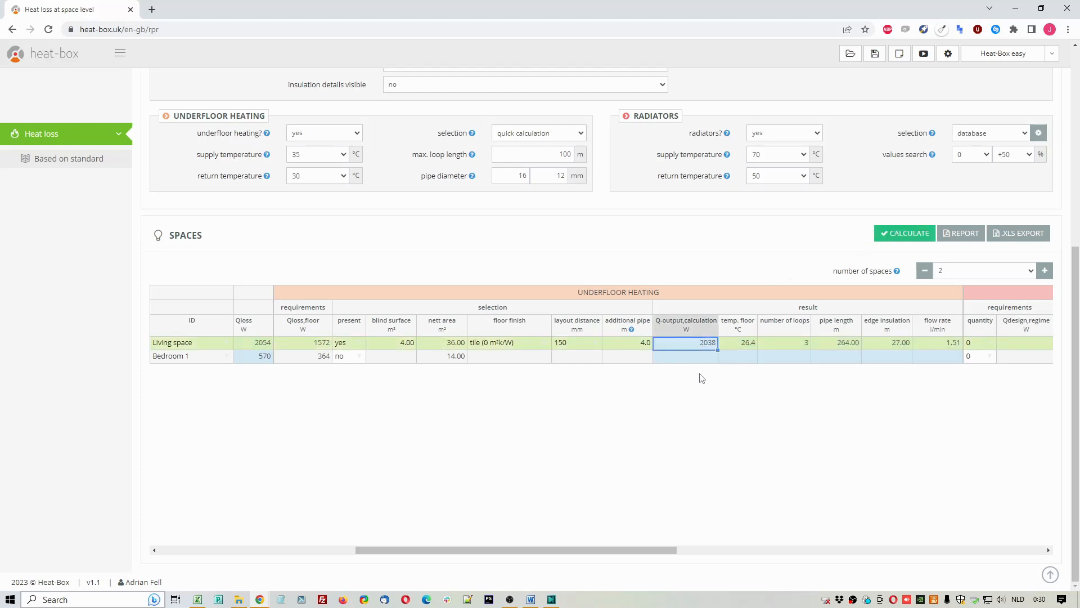
{"action": "left_click", "coordinate": [745, 346]}
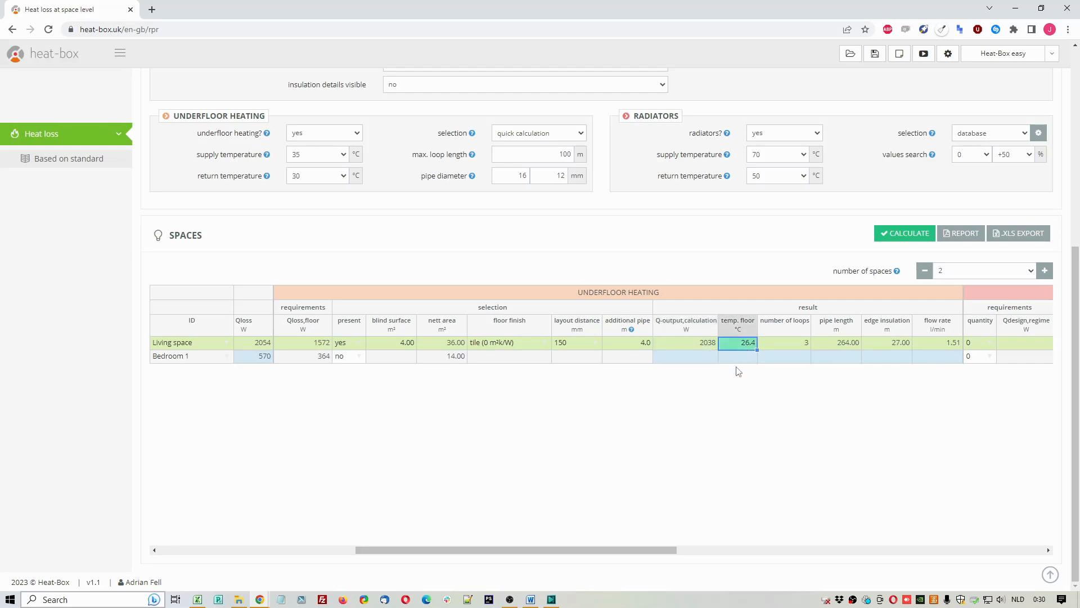
{"action": "left_click", "coordinate": [321, 346]}
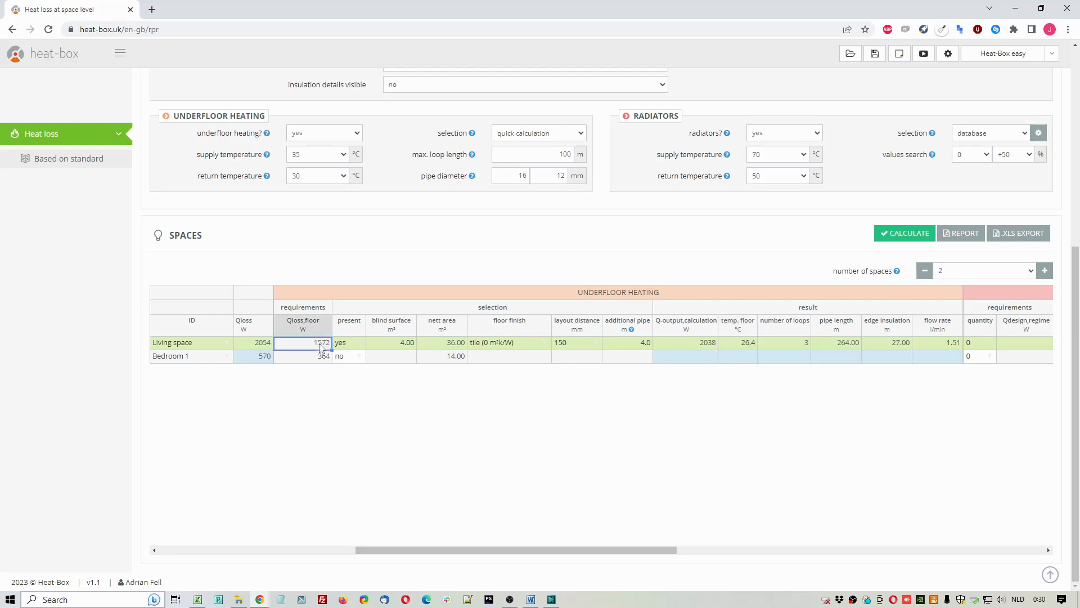
{"action": "left_click", "coordinate": [690, 346]}
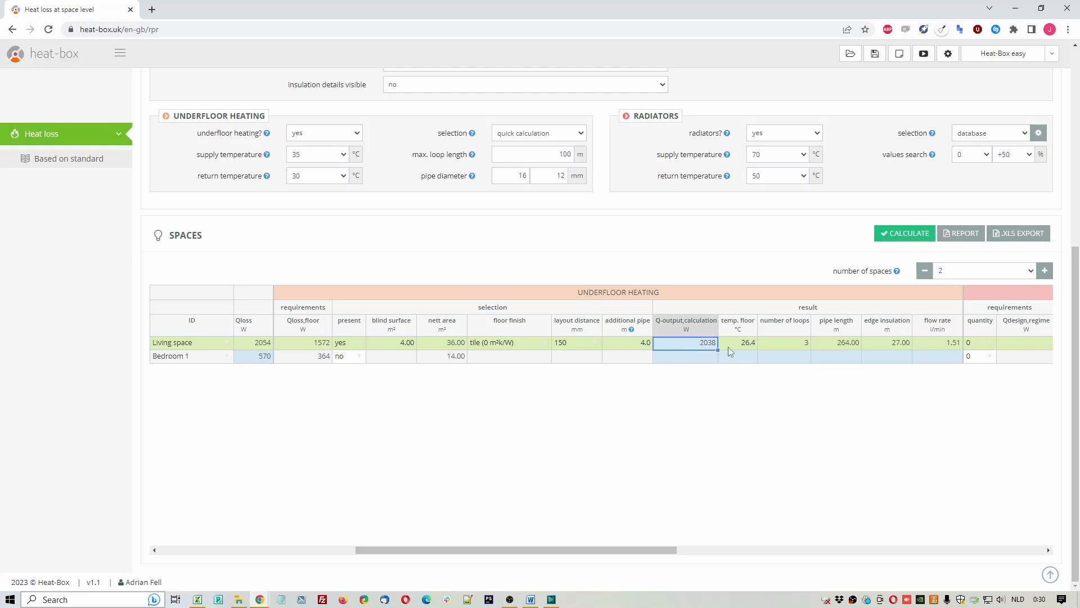
{"action": "left_click", "coordinate": [751, 344]}
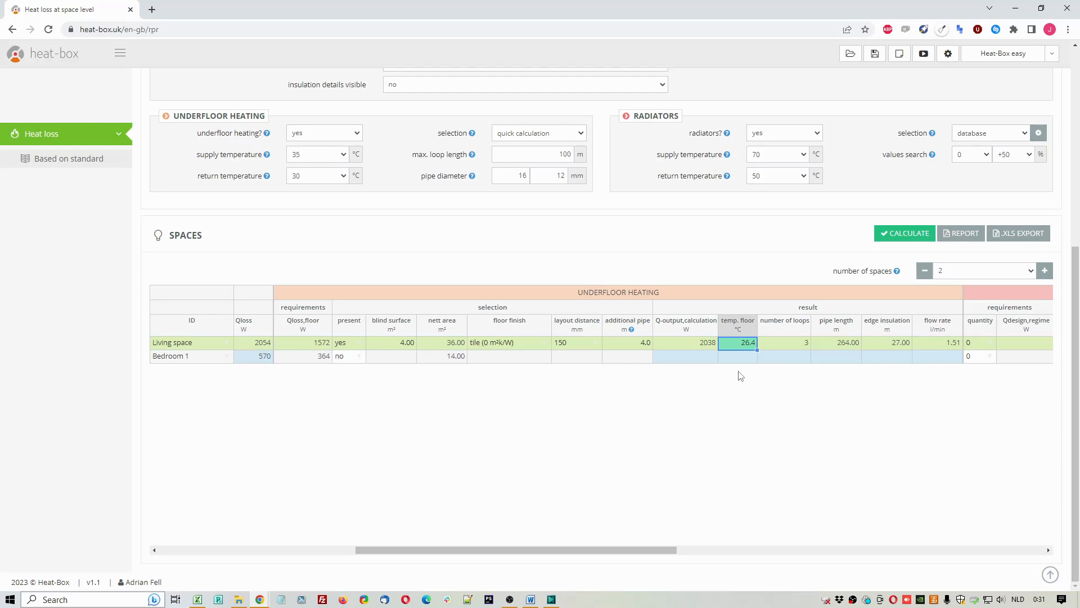
Step: Set the underfloor heating supply temperature to 37 °C and return temperature to 32 °C, and recalculate
{"action": "left_click", "coordinate": [315, 157]}
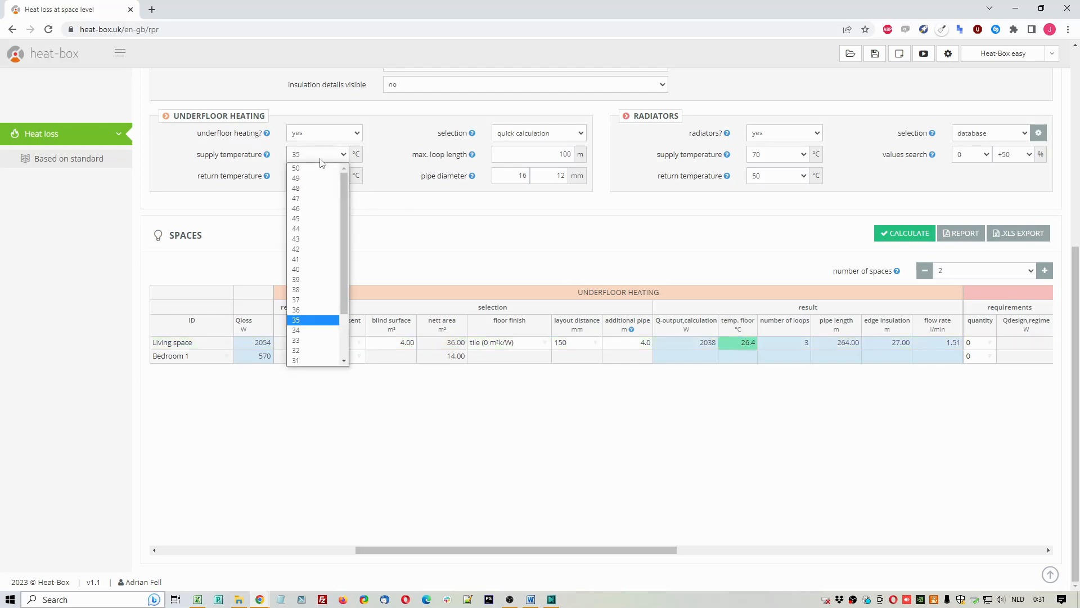
{"action": "left_click", "coordinate": [320, 300]}
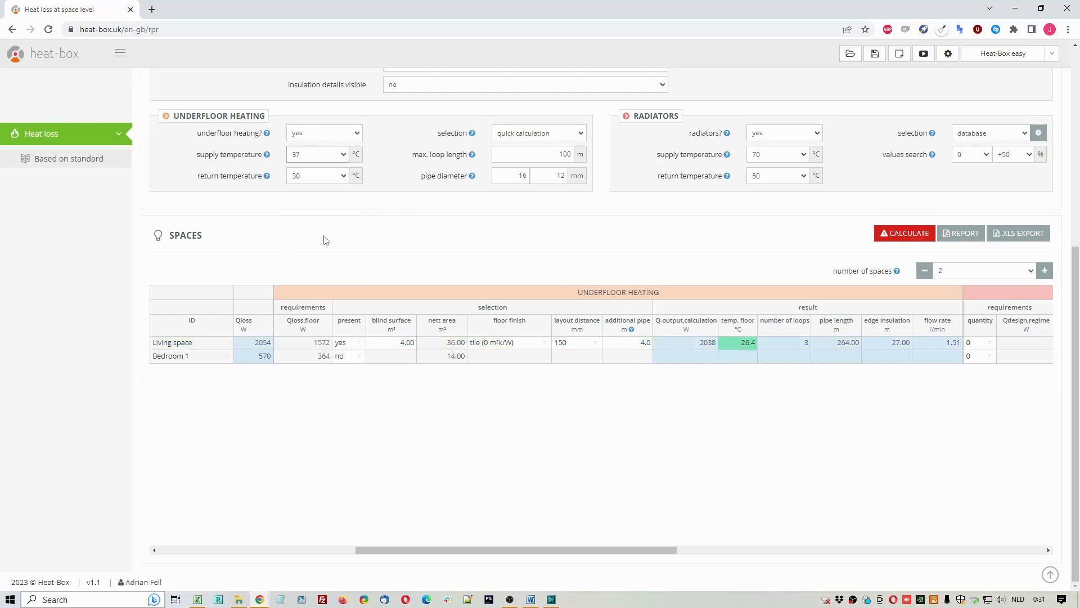
{"action": "left_click", "coordinate": [329, 175]}
{"action": "left_click", "coordinate": [316, 321]}
{"action": "left_click", "coordinate": [902, 238]}
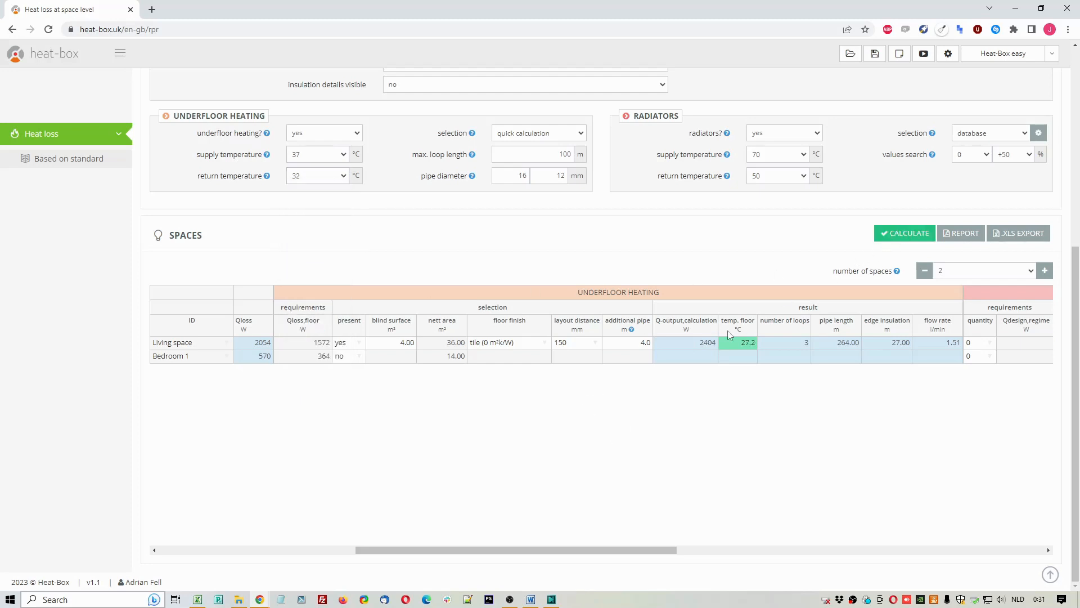
Step: Review the living space's recalculated output, floor temperature, number of loops, pipe length, edge insulation and flow rate
{"action": "left_click", "coordinate": [708, 343]}
{"action": "left_click", "coordinate": [748, 344]}
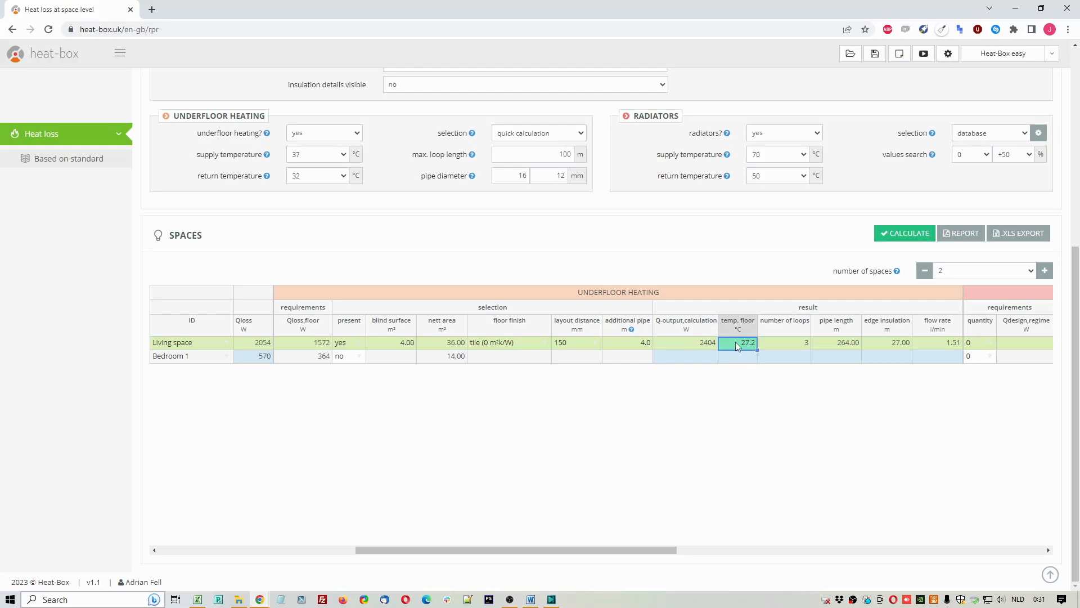
{"action": "left_click_drag", "start_coordinate": [791, 342], "coordinate": [808, 354]}
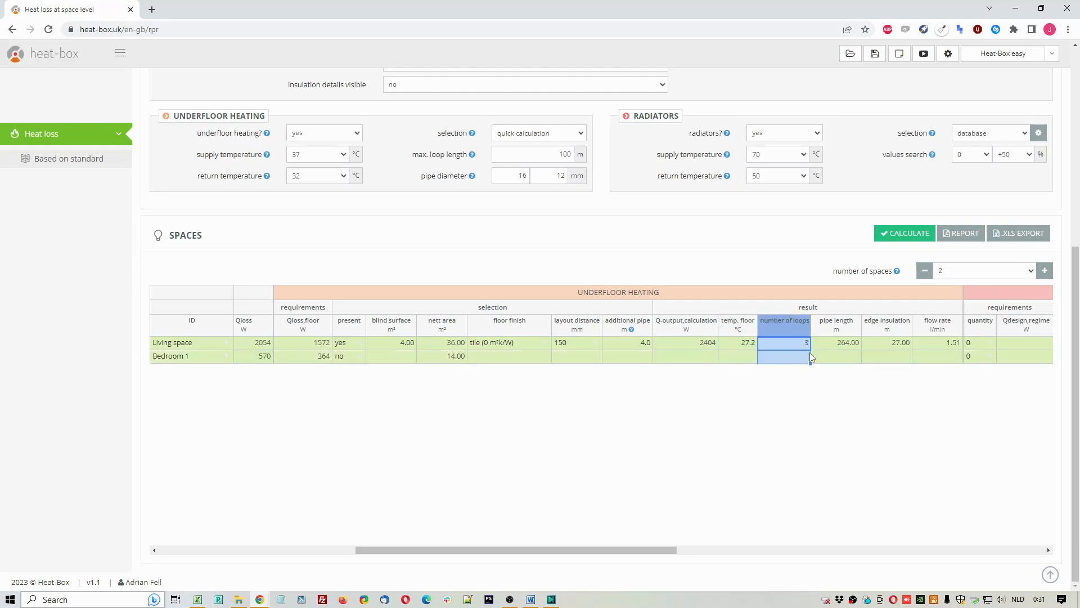
{"action": "left_click", "coordinate": [838, 329]}
{"action": "left_click", "coordinate": [887, 328]}
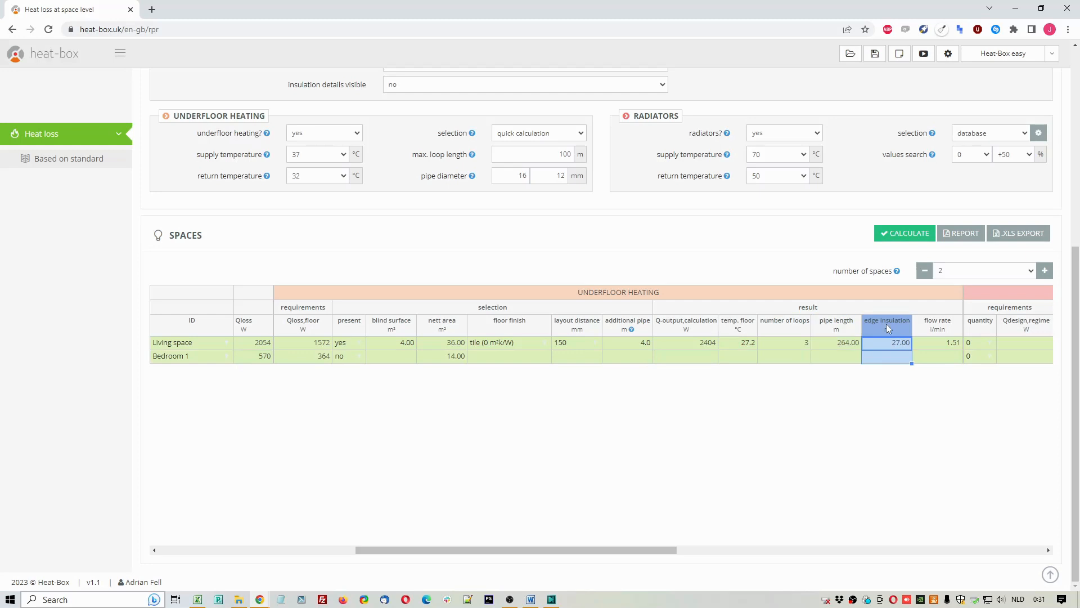
{"action": "left_click", "coordinate": [932, 327]}
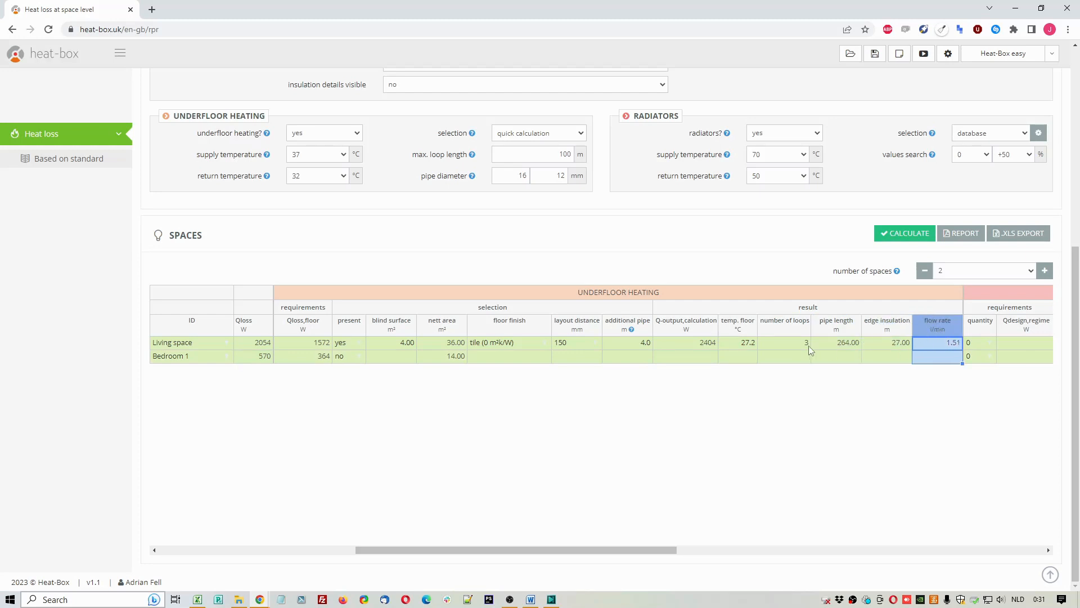
{"action": "left_click_drag", "start_coordinate": [781, 344], "coordinate": [917, 342]}
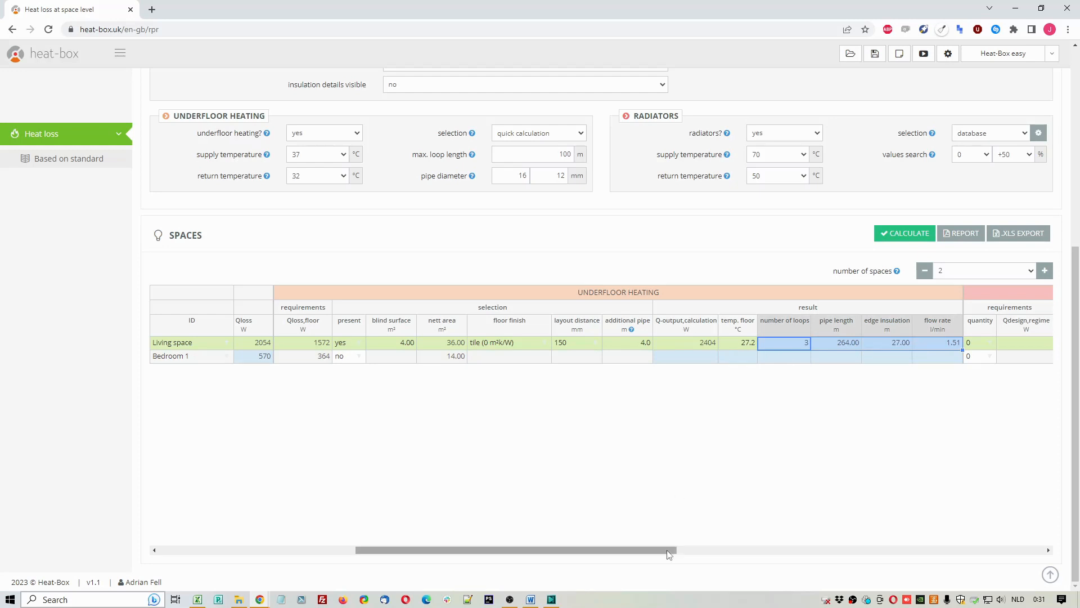
Step: Set Bedroom 1's radiator quantity to 1 and check its required design output and size limits
{"action": "left_click_drag", "start_coordinate": [669, 550], "coordinate": [831, 548]}
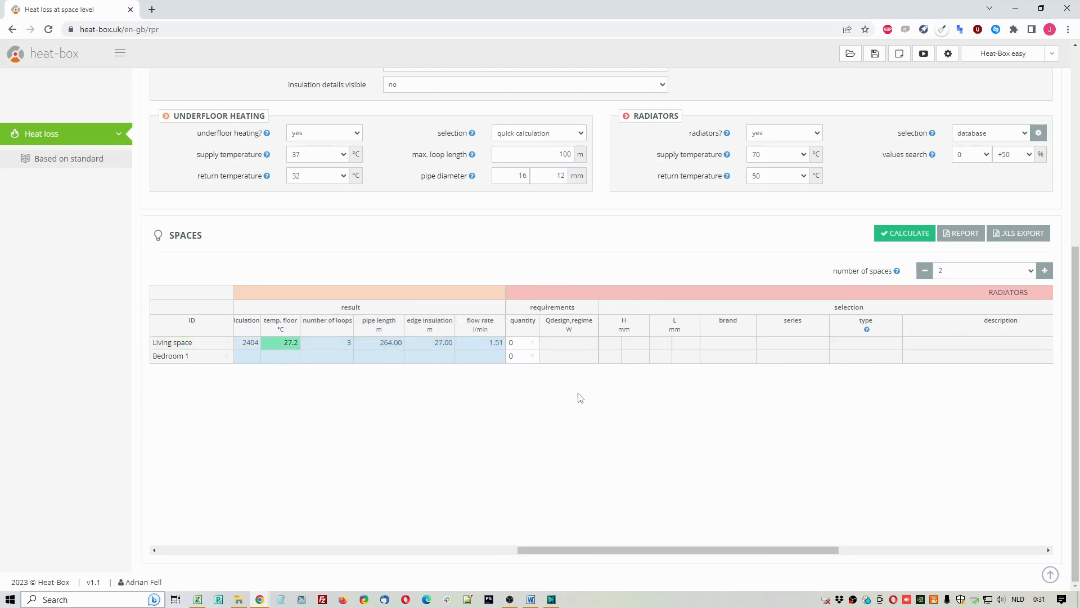
{"action": "left_click", "coordinate": [533, 356]}
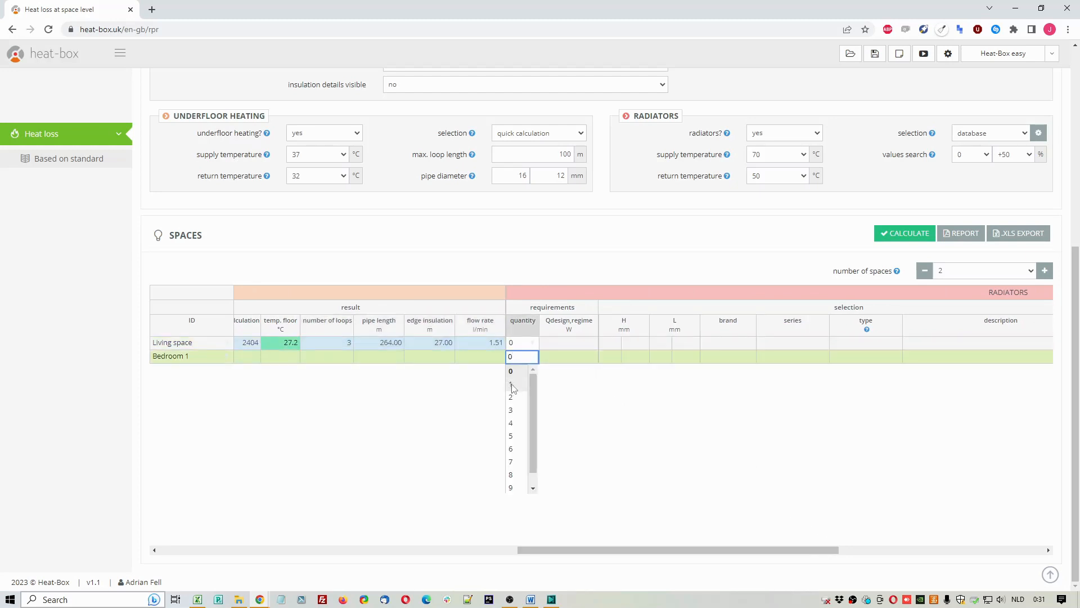
{"action": "left_click", "coordinate": [513, 385]}
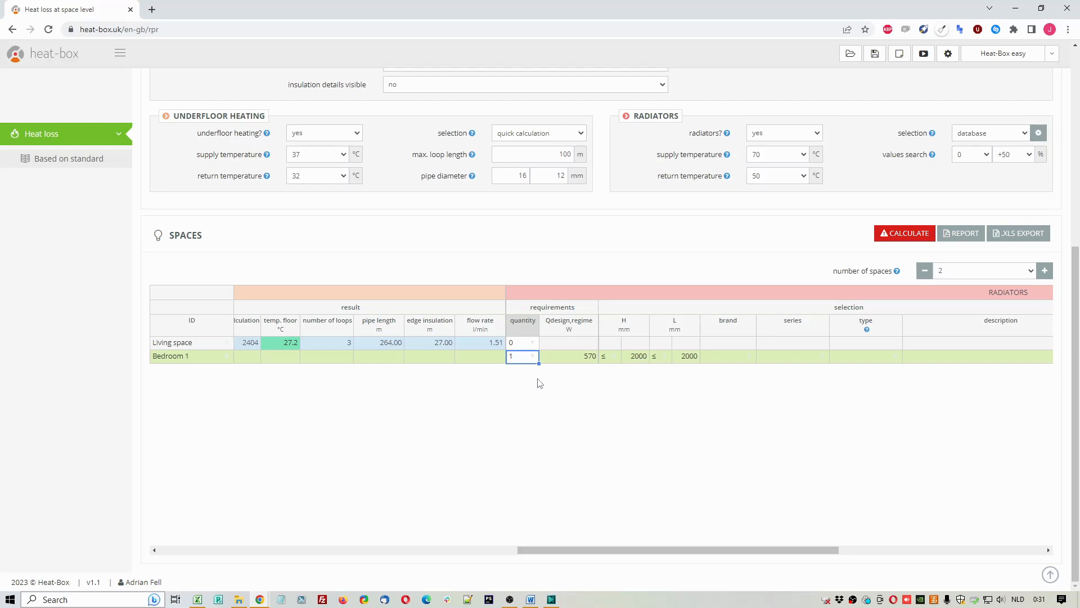
{"action": "left_click", "coordinate": [583, 357]}
{"action": "left_click_drag", "start_coordinate": [694, 550], "coordinate": [793, 537]}
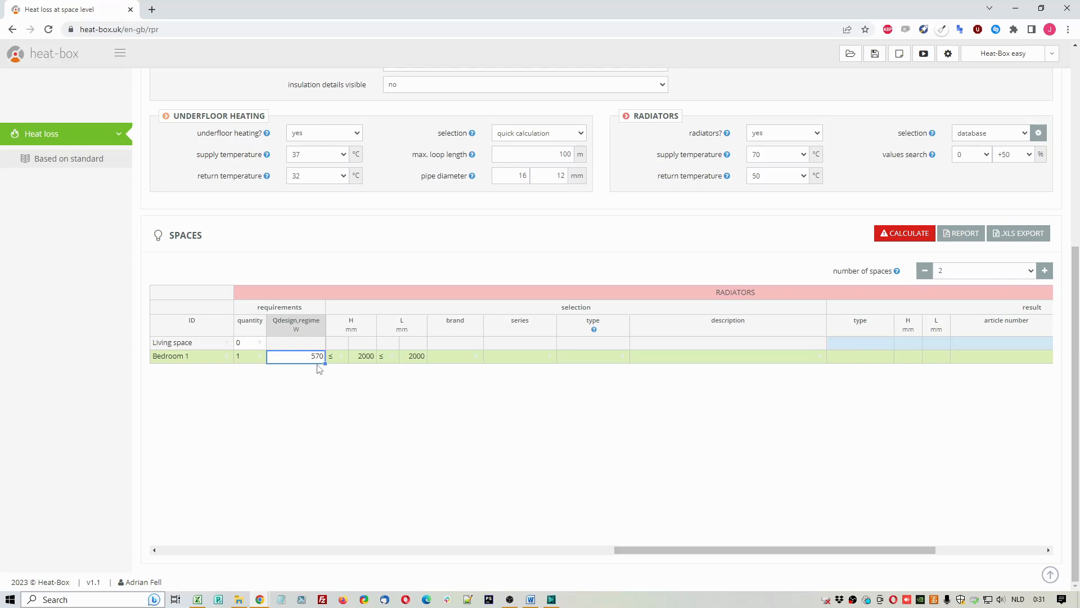
{"action": "left_click", "coordinate": [356, 323]}
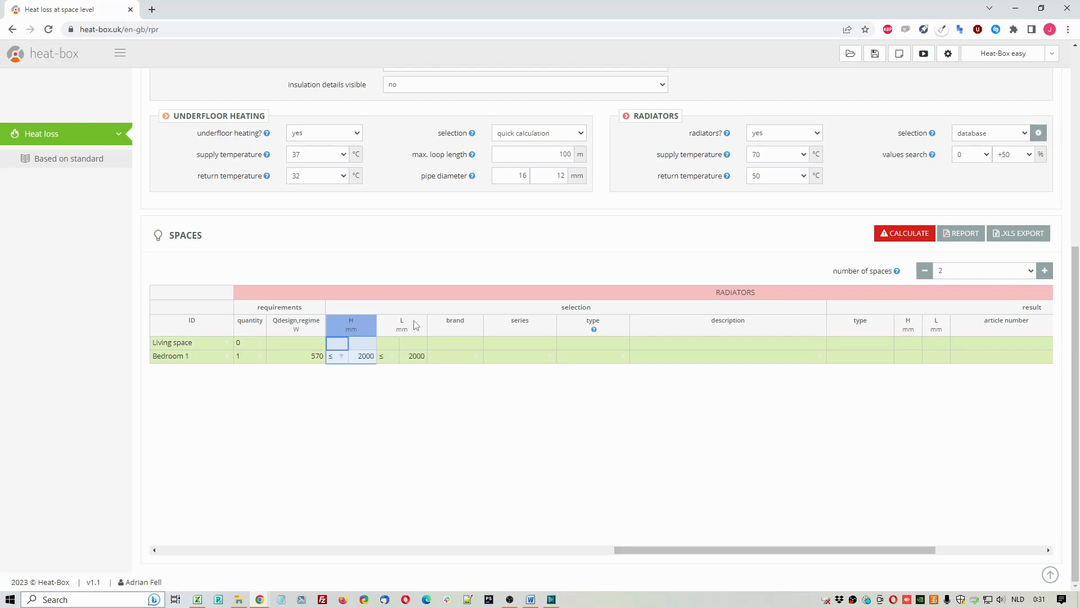
Step: Select the Stelrad COMPACT ALL IN type 22 radiator, 400 x 600, 747W, for Bedroom 1
{"action": "left_click", "coordinate": [476, 356]}
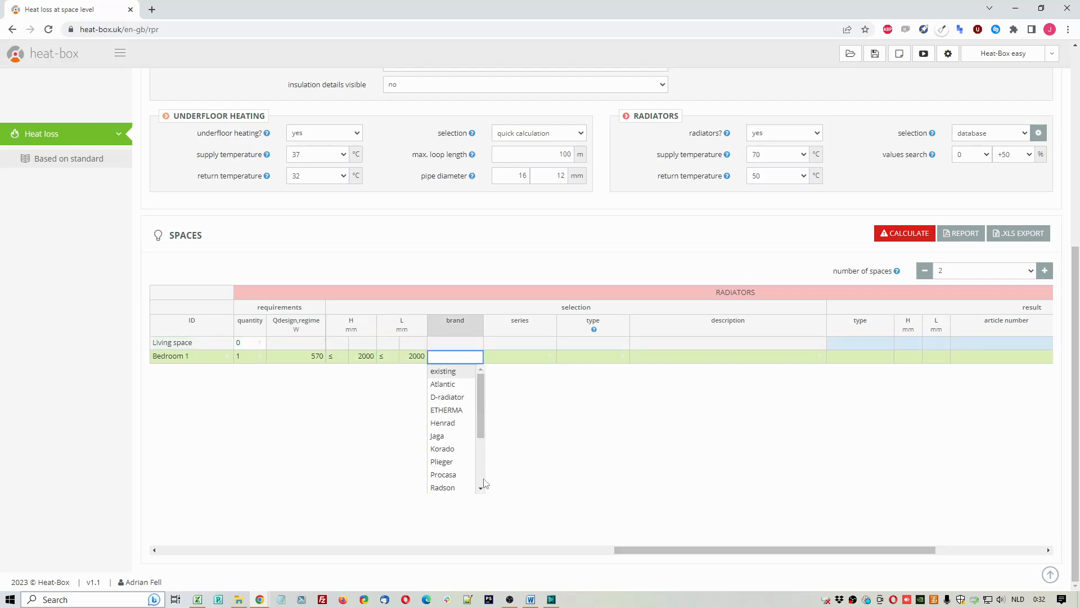
{"action": "scroll", "coordinate": [477, 485], "scroll_direction": "down", "scroll_amount": 1}
{"action": "left_click", "coordinate": [465, 488]}
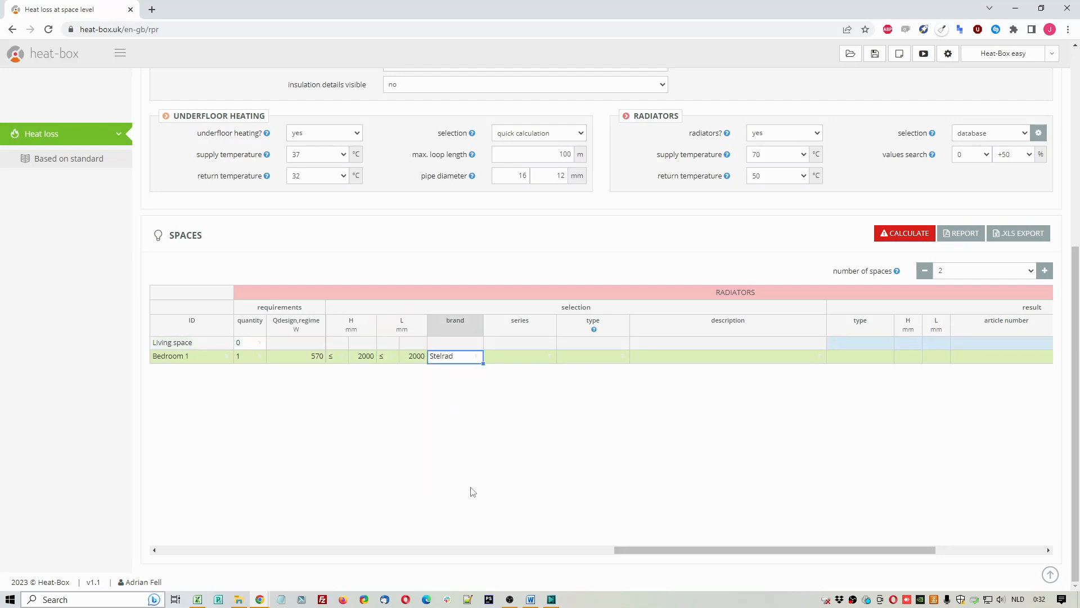
{"action": "left_click", "coordinate": [550, 356]}
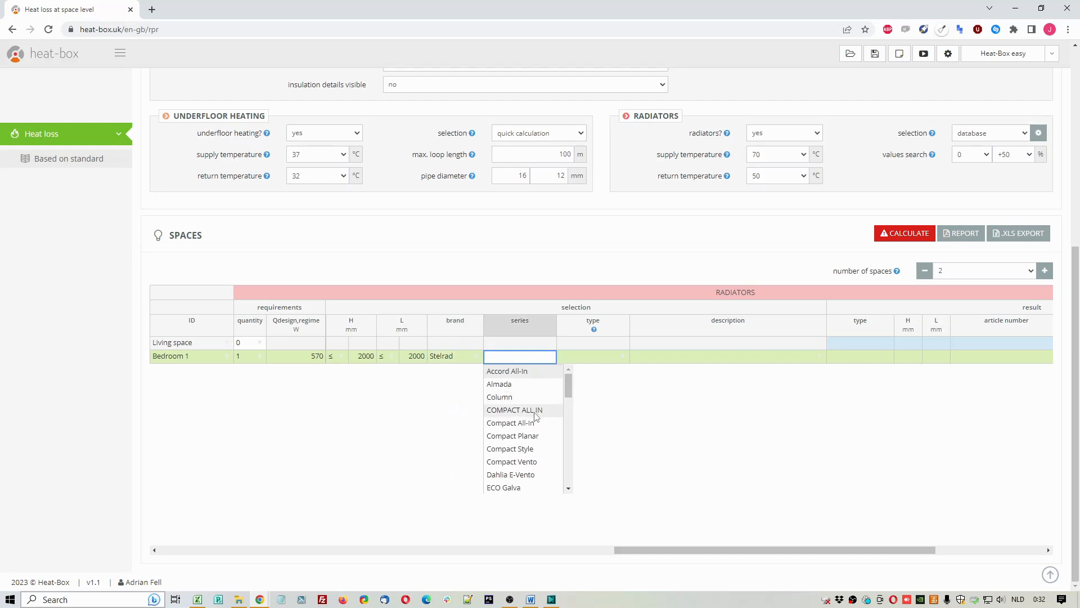
{"action": "left_click", "coordinate": [536, 415]}
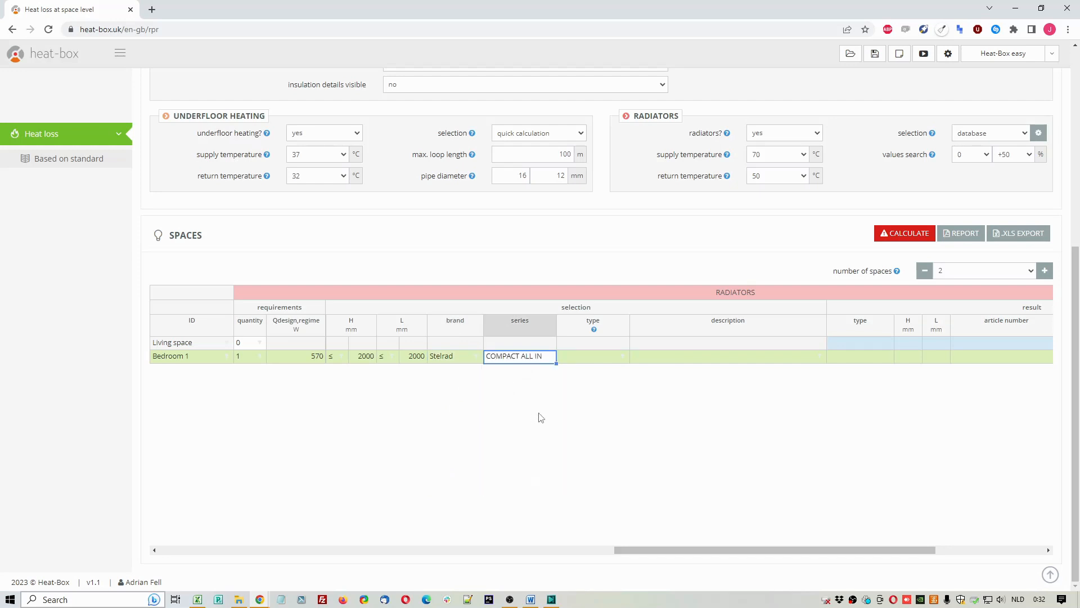
{"action": "left_click", "coordinate": [622, 357]}
{"action": "left_click", "coordinate": [576, 423]}
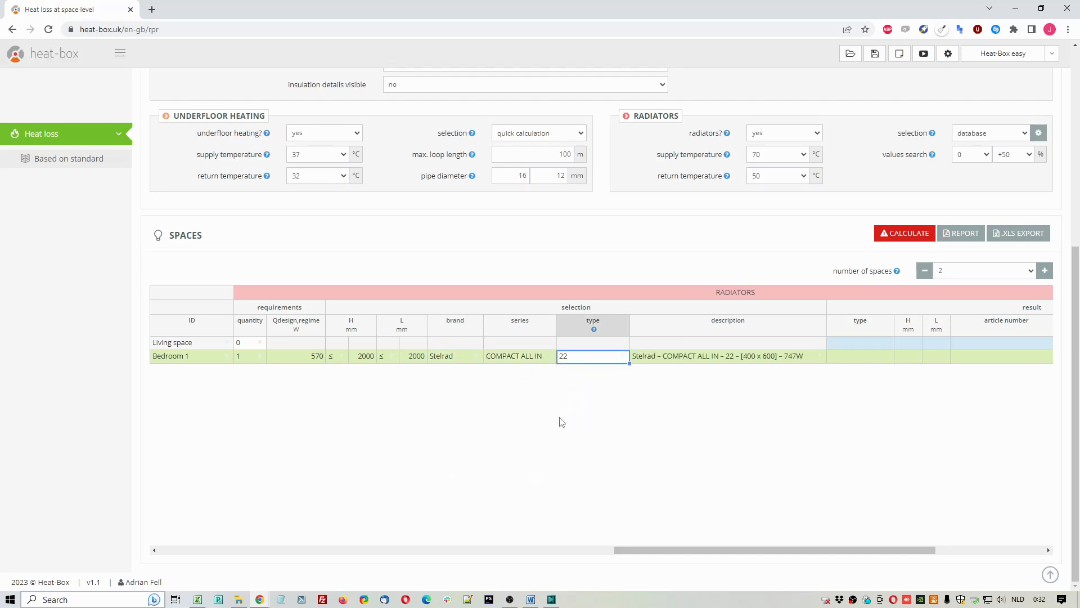
{"action": "left_click", "coordinate": [820, 356]}
{"action": "left_click", "coordinate": [810, 373]}
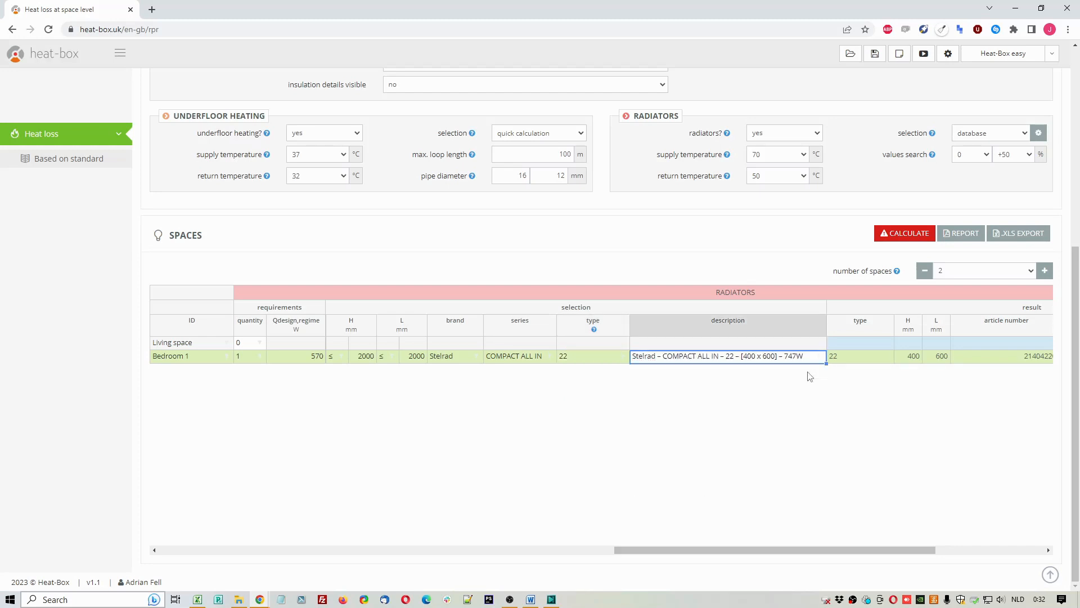
Step: Check the radiator supply and return temperatures, the search value range and the list of matching radiators for Bedroom 1
{"action": "left_click", "coordinate": [805, 156]}
{"action": "left_click", "coordinate": [805, 156]}
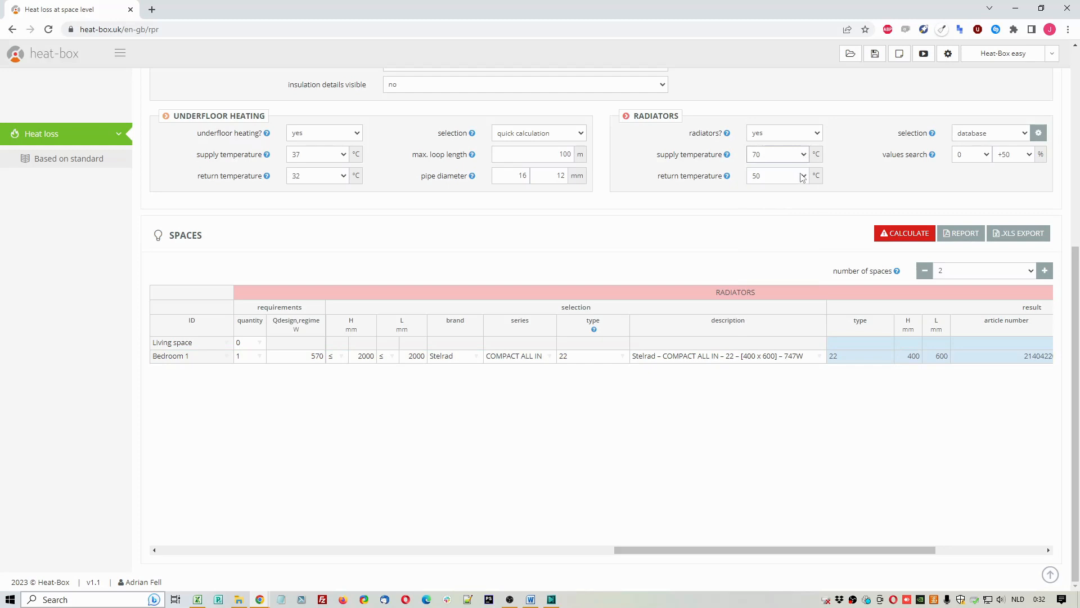
{"action": "left_click", "coordinate": [804, 176]}
{"action": "left_click", "coordinate": [804, 179]}
{"action": "left_click", "coordinate": [973, 158]}
{"action": "left_click", "coordinate": [973, 159]}
{"action": "left_click", "coordinate": [1014, 156]}
{"action": "left_click", "coordinate": [1015, 156]}
{"action": "left_click", "coordinate": [819, 358]}
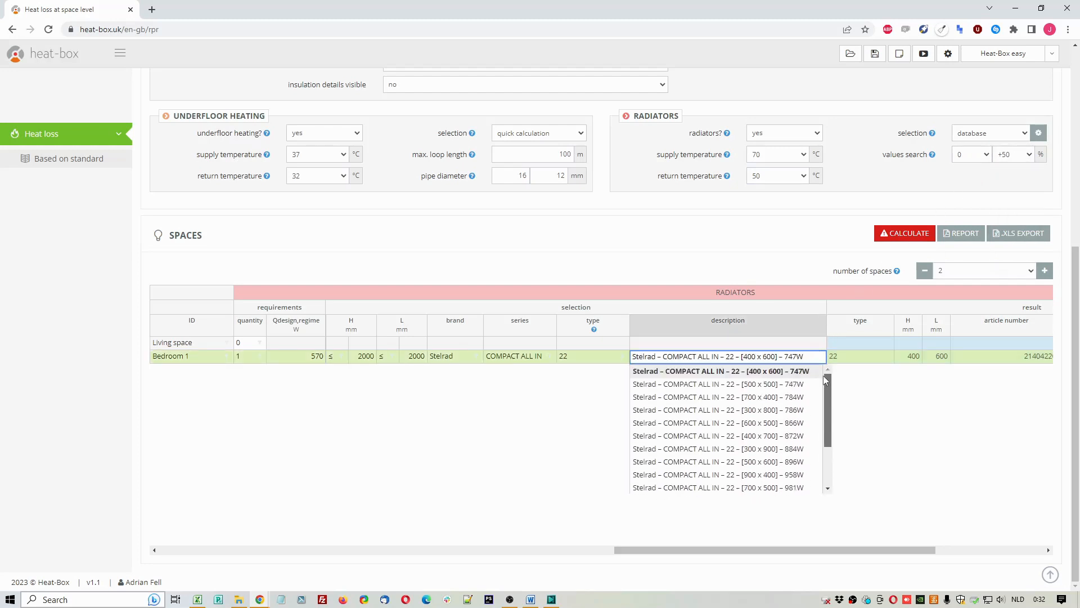
{"action": "left_click", "coordinate": [812, 372]}
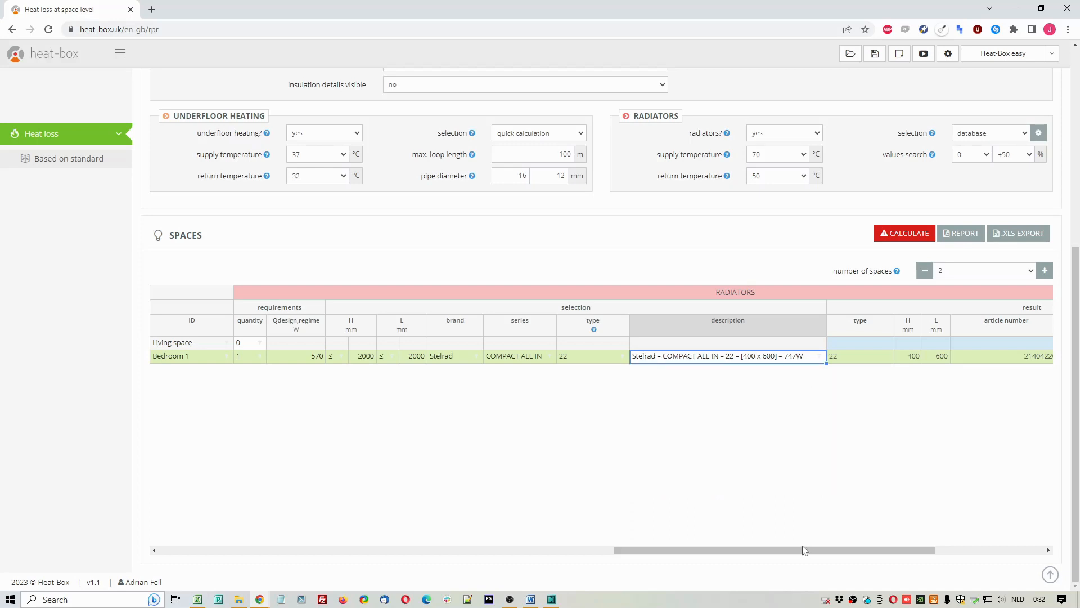
Step: Run the calculation and review Bedroom 1's radiator output at 75/65/20, regime output, total heat output and deviation
{"action": "left_click_drag", "start_coordinate": [798, 554], "coordinate": [907, 554]}
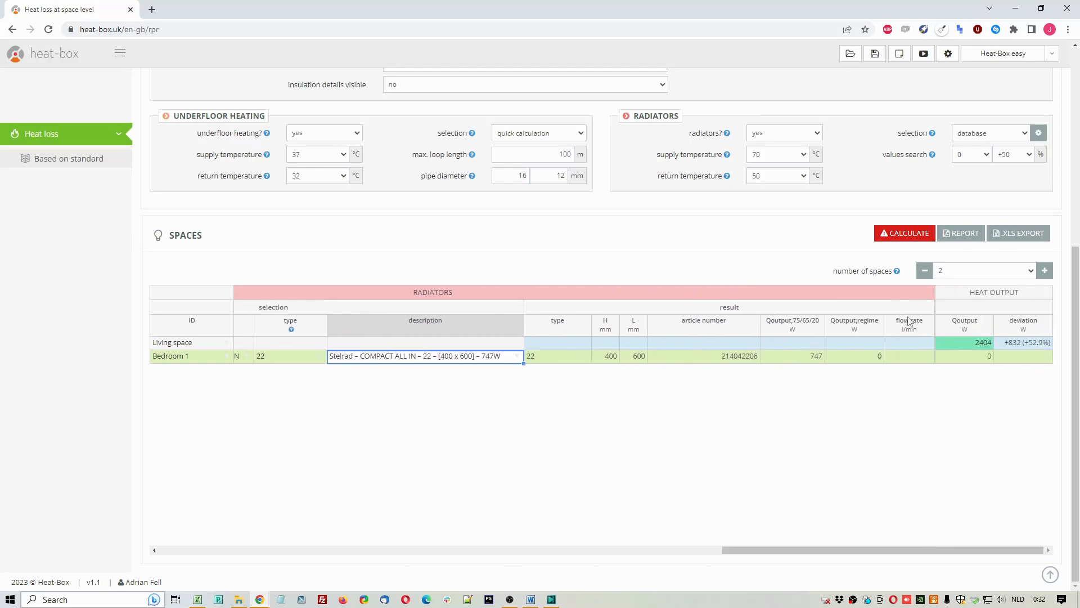
{"action": "left_click", "coordinate": [911, 238]}
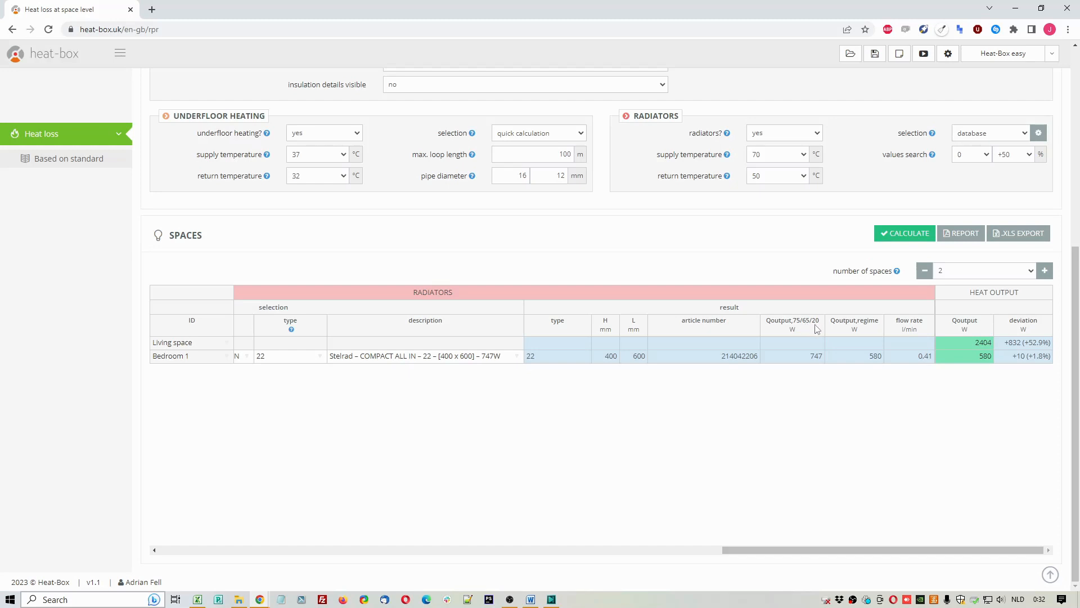
{"action": "left_click", "coordinate": [815, 356]}
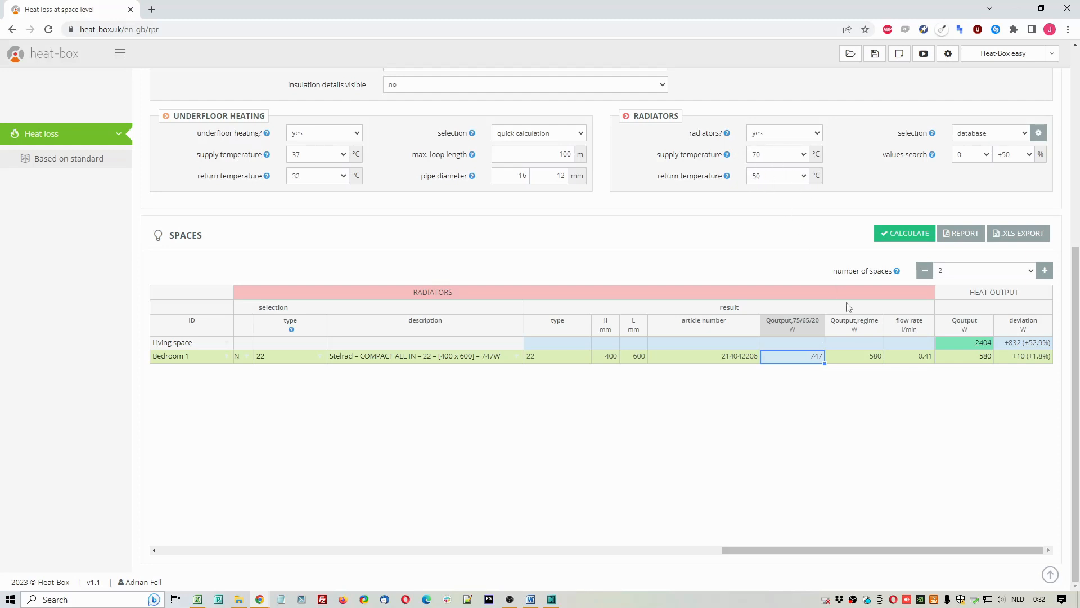
{"action": "left_click", "coordinate": [869, 360]}
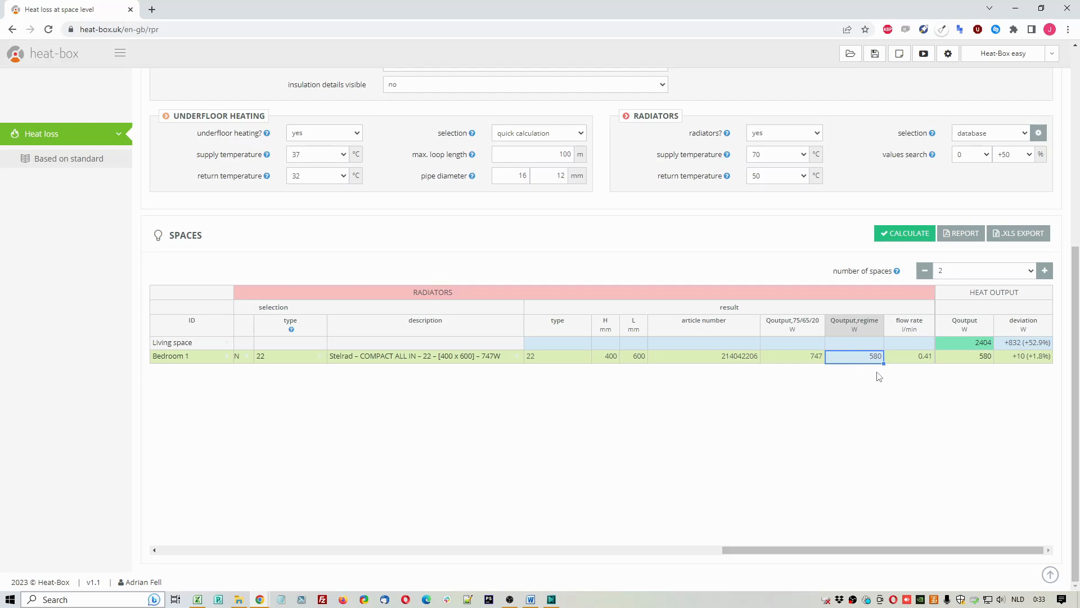
{"action": "left_click", "coordinate": [978, 360]}
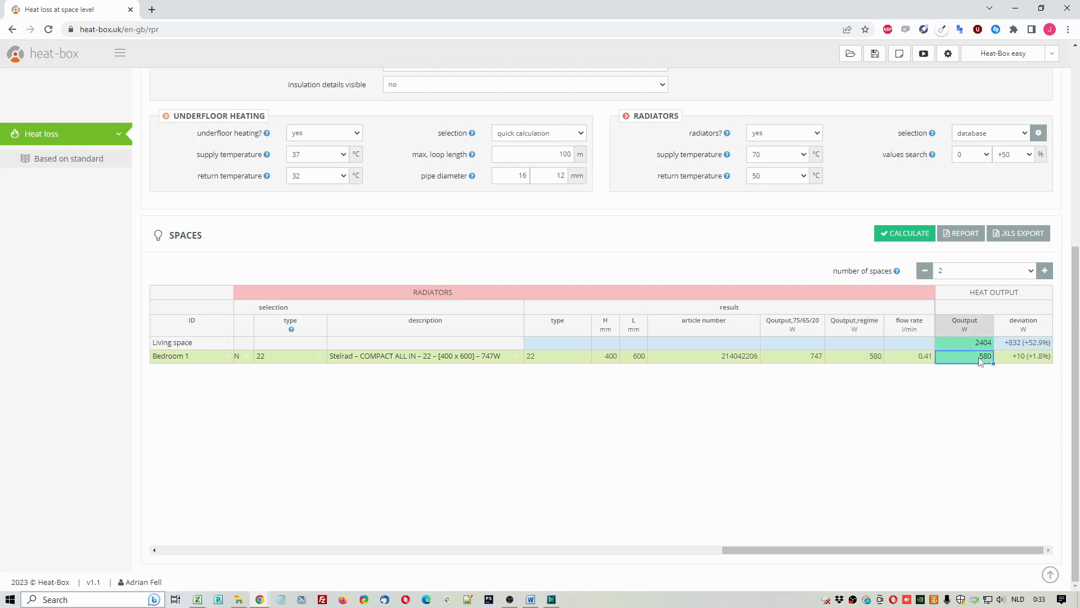
{"action": "left_click", "coordinate": [1019, 361]}
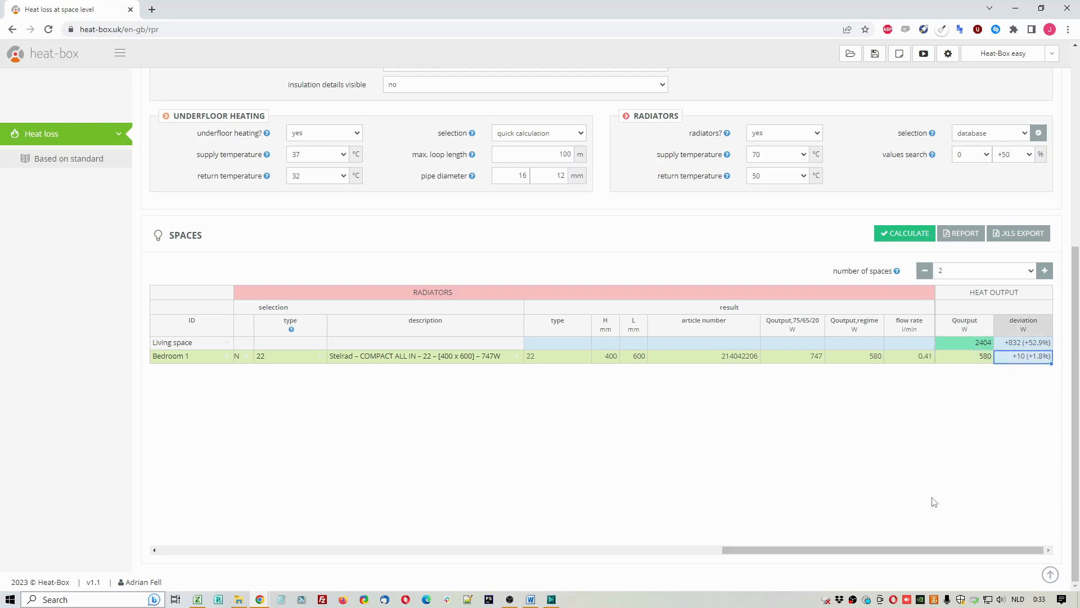
Step: Try manual radiator selection, inspecting its brand, type, description and output columns, and return to database selection
{"action": "left_click", "coordinate": [977, 135]}
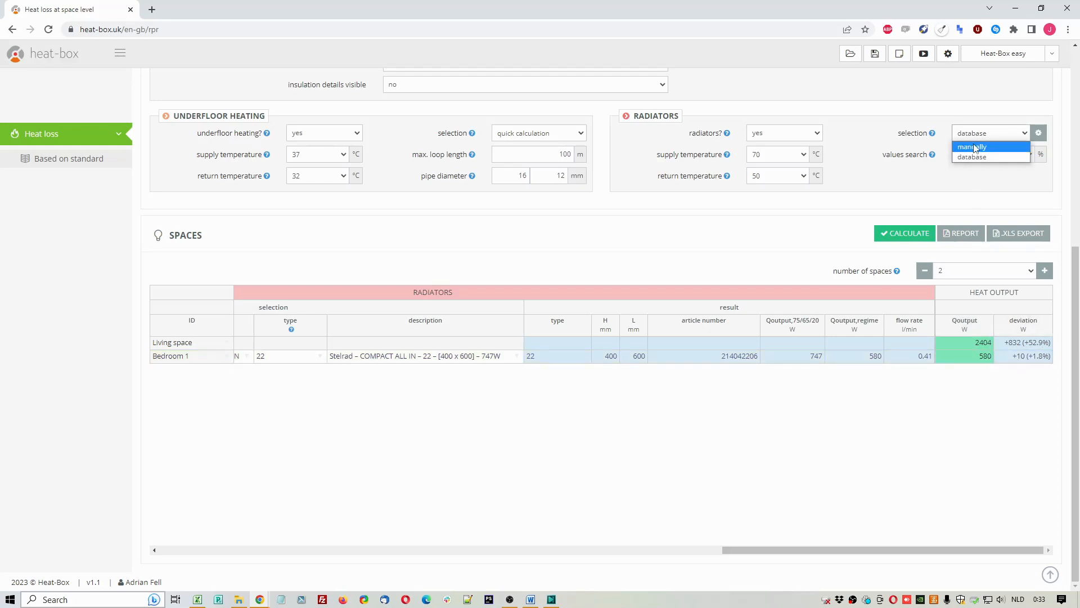
{"action": "left_click", "coordinate": [976, 147]}
{"action": "left_click_drag", "start_coordinate": [851, 550], "coordinate": [702, 551]}
{"action": "left_click", "coordinate": [486, 327]}
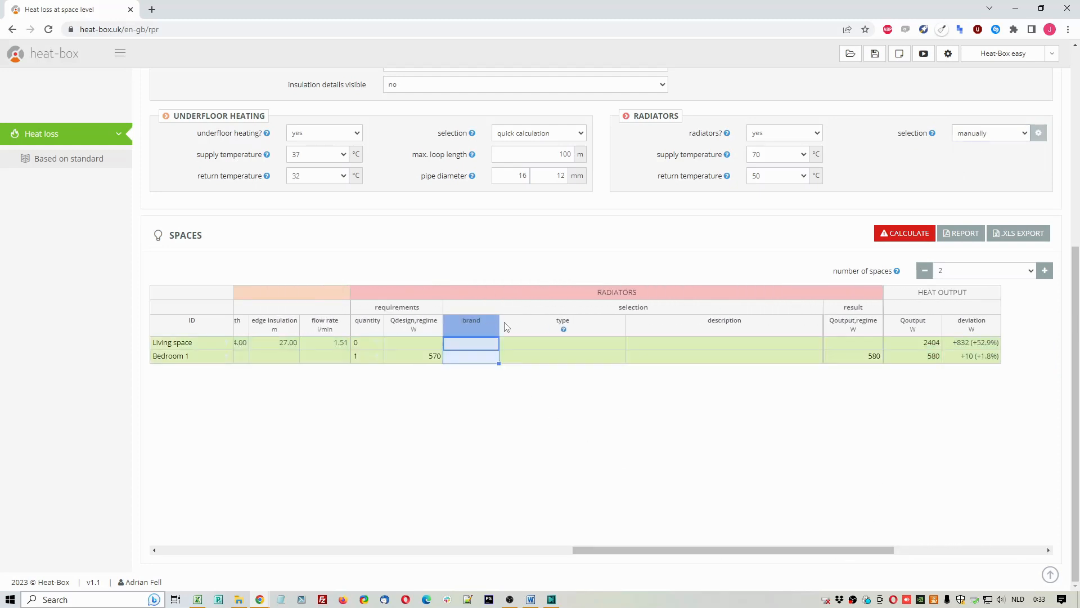
{"action": "left_click", "coordinate": [575, 323]}
{"action": "left_click", "coordinate": [706, 326]}
{"action": "left_click", "coordinate": [861, 325]}
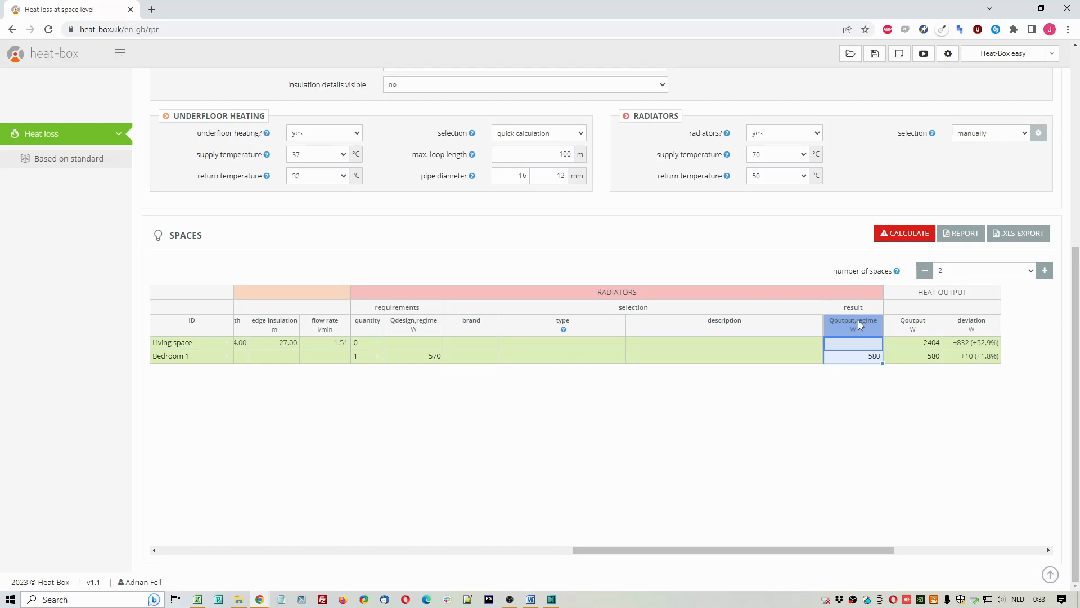
{"action": "left_click", "coordinate": [991, 134]}
{"action": "left_click", "coordinate": [982, 157]}
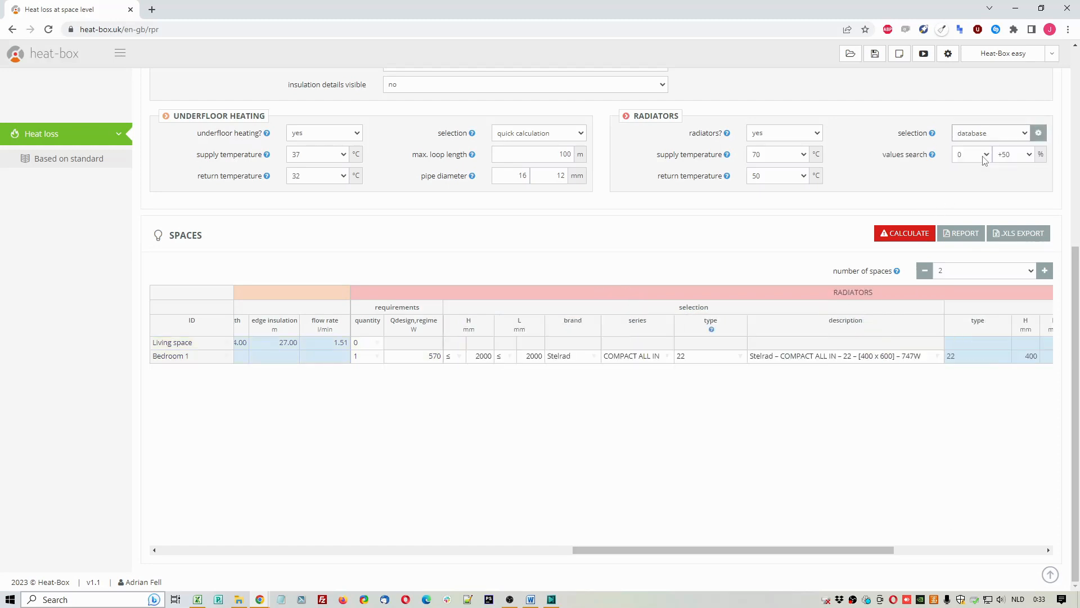
Step: Compare the heat output deviations of the living space and Bedroom 1
{"action": "left_click_drag", "start_coordinate": [860, 549], "coordinate": [1018, 540]}
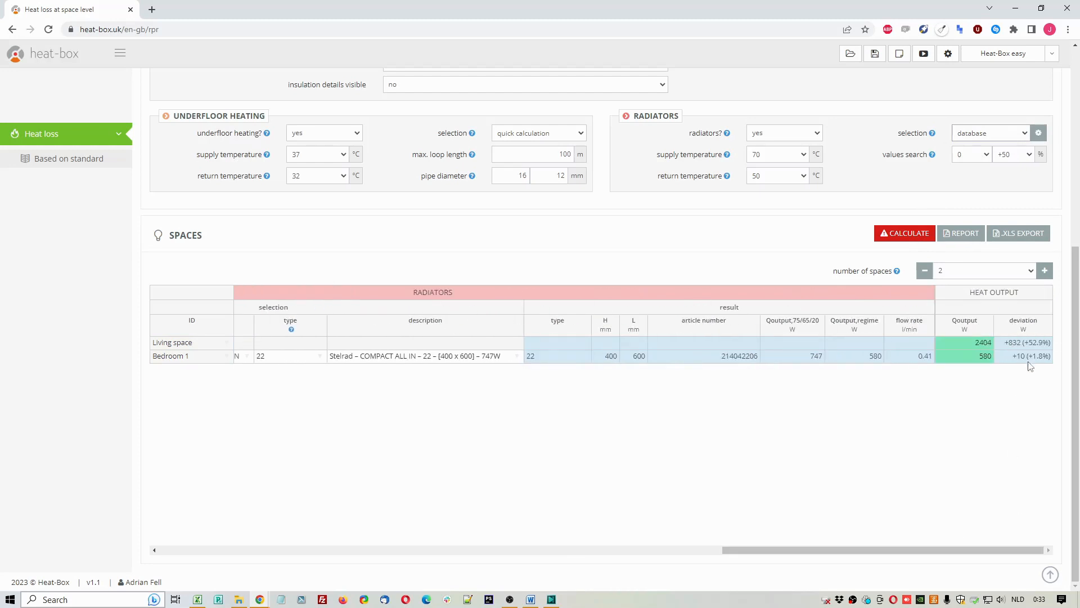
{"action": "left_click_drag", "start_coordinate": [1027, 344], "coordinate": [1027, 360]}
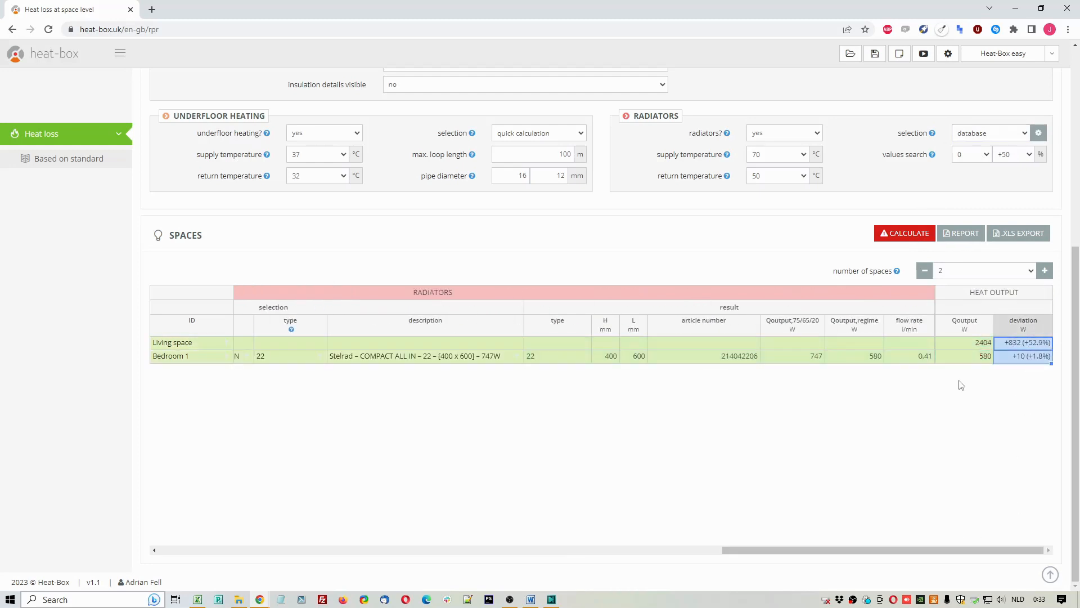
{"action": "left_click", "coordinate": [828, 243]}
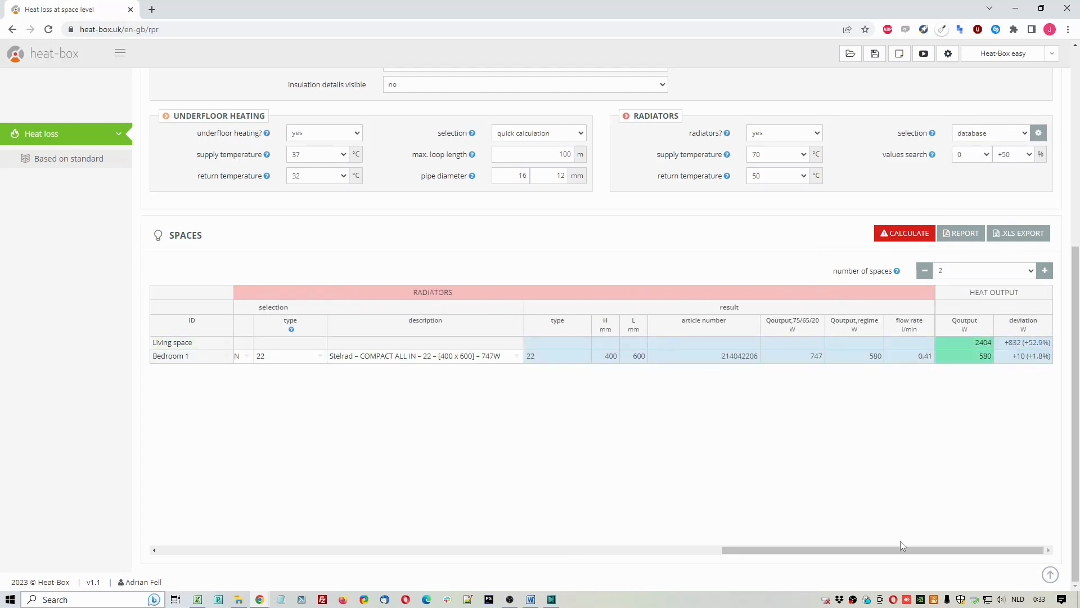
Step: Examine the ceiling boundaries and average adjacent-space temperature in relation to the calculated heat loss of both spaces
{"action": "left_click_drag", "start_coordinate": [904, 555], "coordinate": [283, 536]}
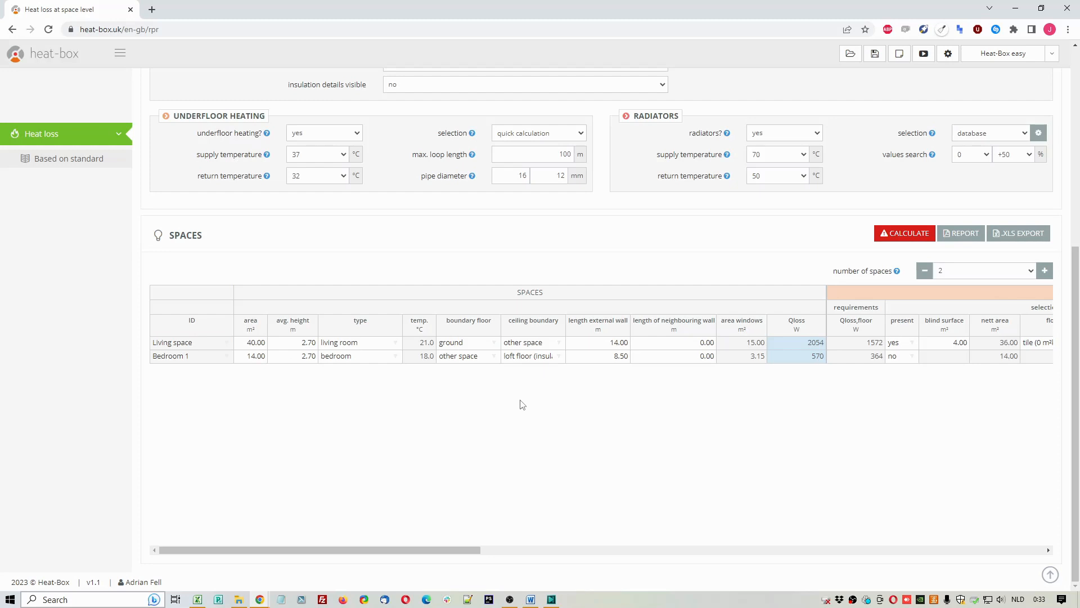
{"action": "left_click", "coordinate": [531, 325]}
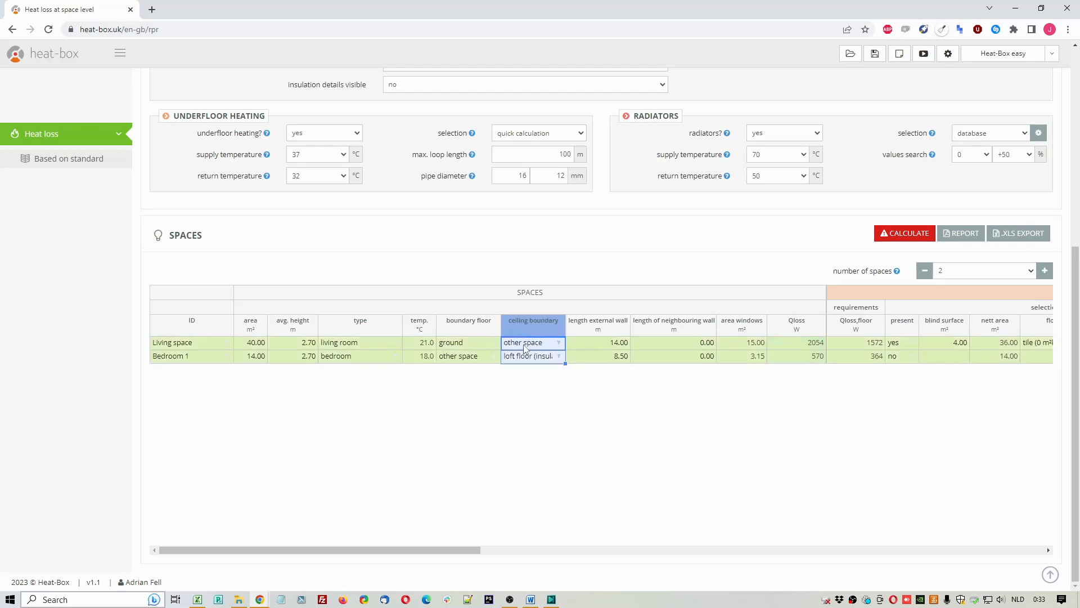
{"action": "left_click", "coordinate": [525, 346]}
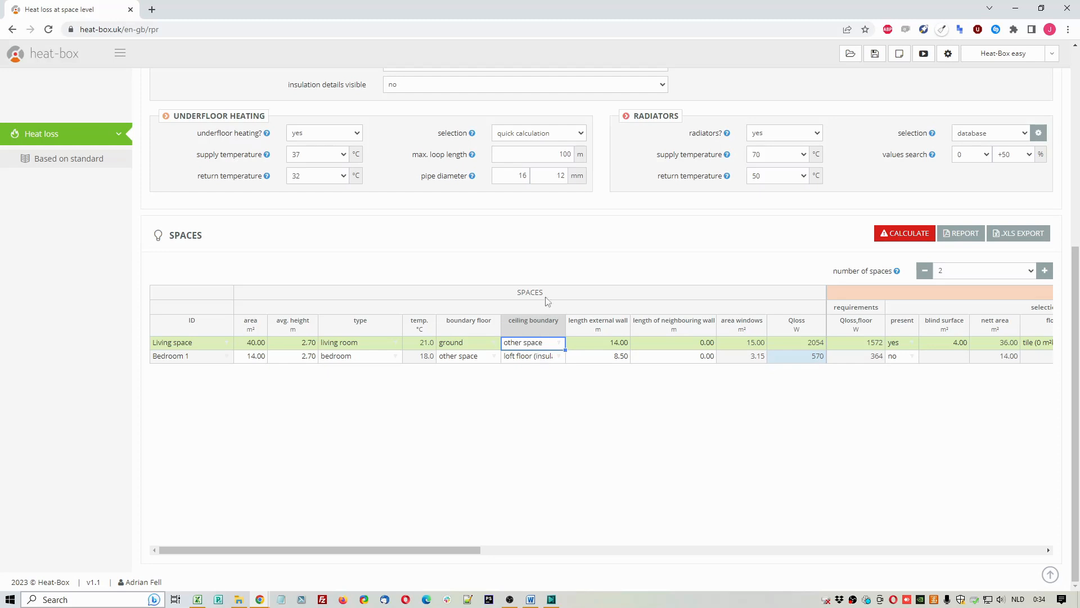
{"action": "scroll", "coordinate": [548, 281], "scroll_direction": "up", "scroll_amount": 2}
{"action": "scroll", "coordinate": [548, 281], "scroll_direction": "up", "scroll_amount": 4}
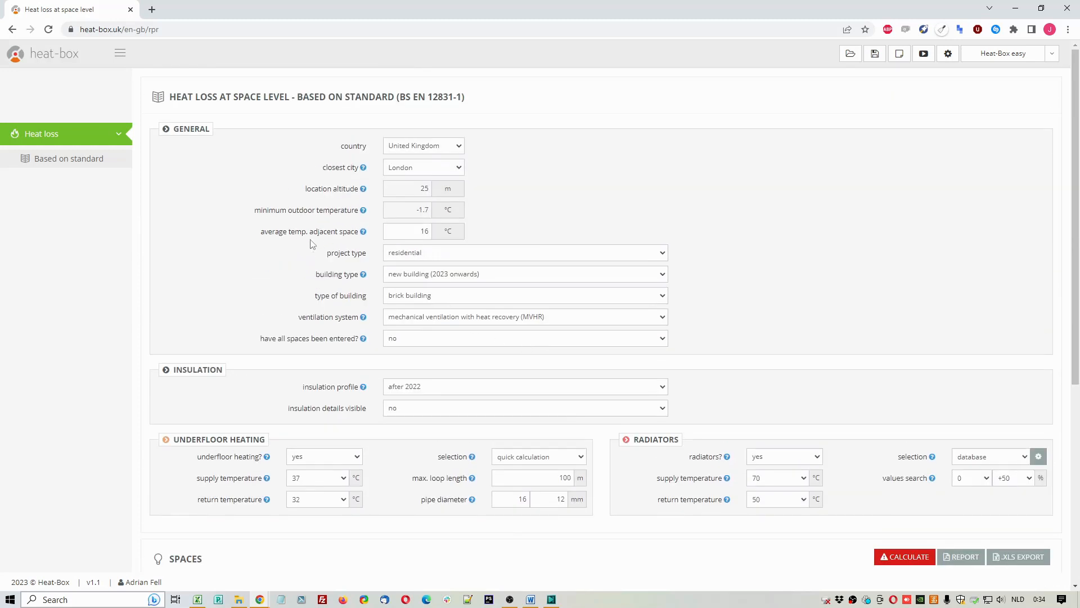
{"action": "left_click_drag", "start_coordinate": [260, 234], "coordinate": [362, 231]}
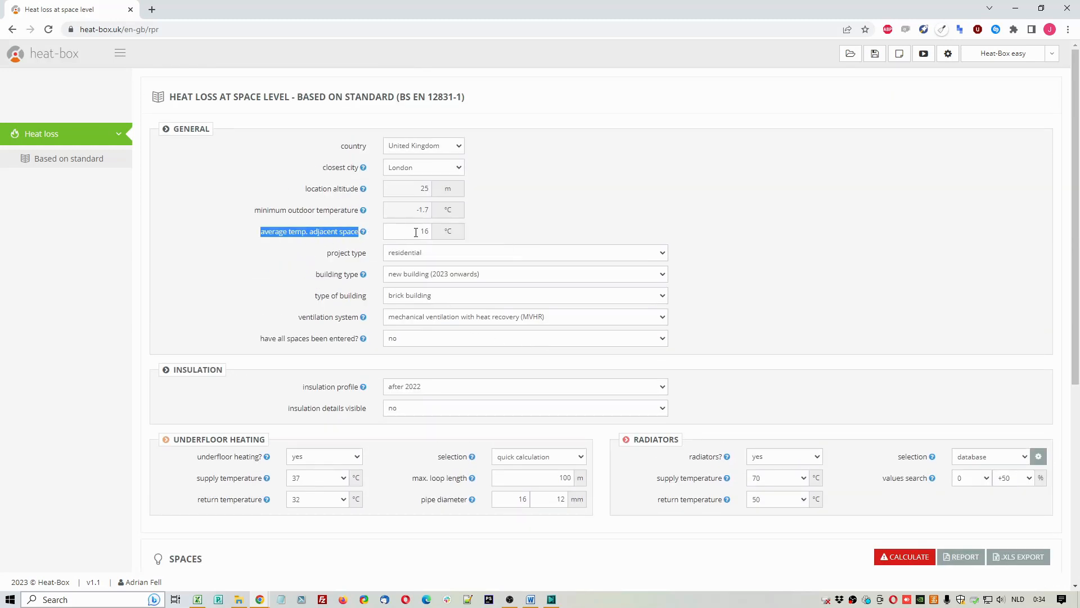
{"action": "key", "text": "Tab"}
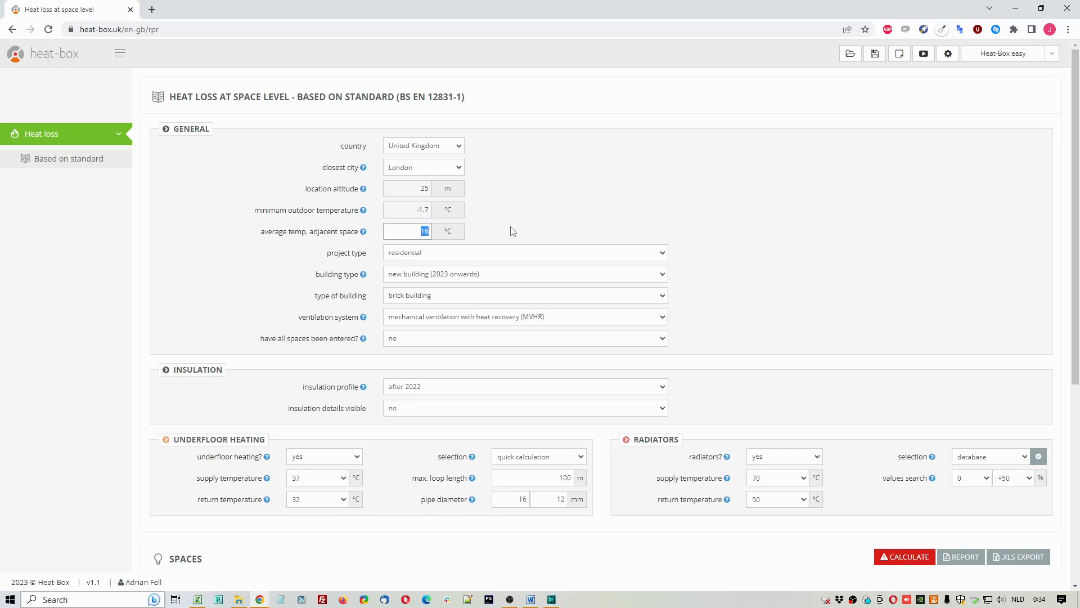
{"action": "scroll", "coordinate": [513, 231], "scroll_direction": "down", "scroll_amount": 6}
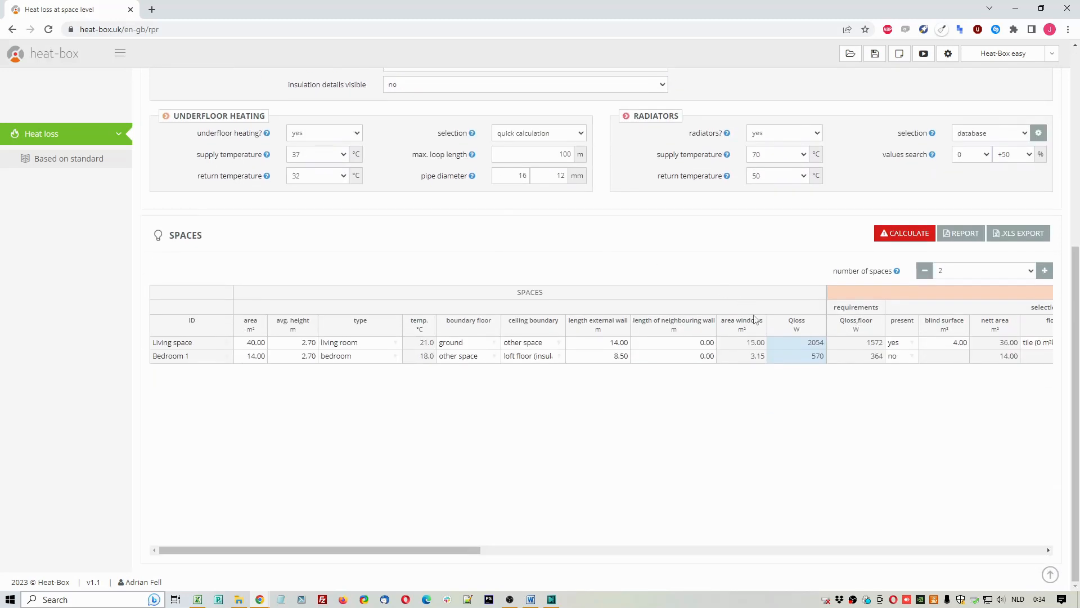
{"action": "left_click_drag", "start_coordinate": [801, 343], "coordinate": [805, 356]}
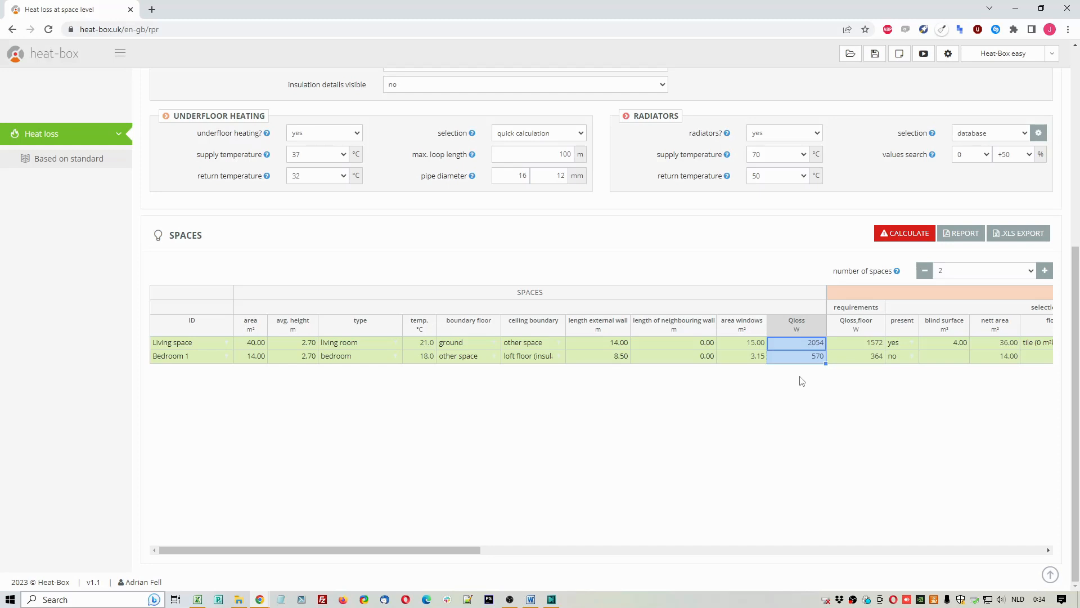
Step: Indicate that all spaces have been entered for the building
{"action": "left_click", "coordinate": [680, 248]}
{"action": "scroll", "coordinate": [449, 242], "scroll_direction": "up", "scroll_amount": 4}
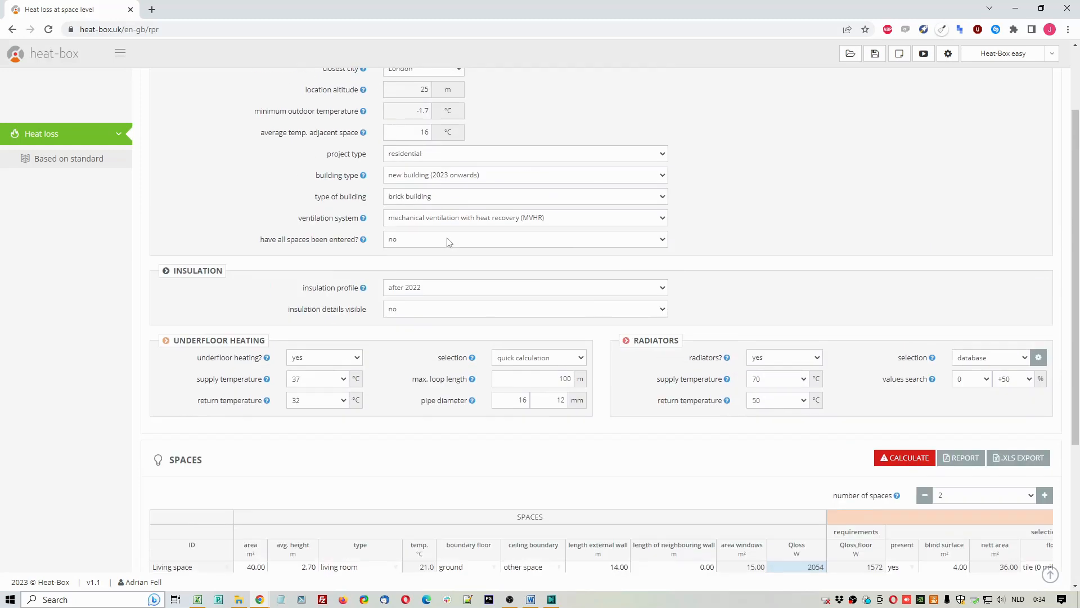
{"action": "left_click", "coordinate": [389, 240]}
{"action": "left_click", "coordinate": [402, 255]}
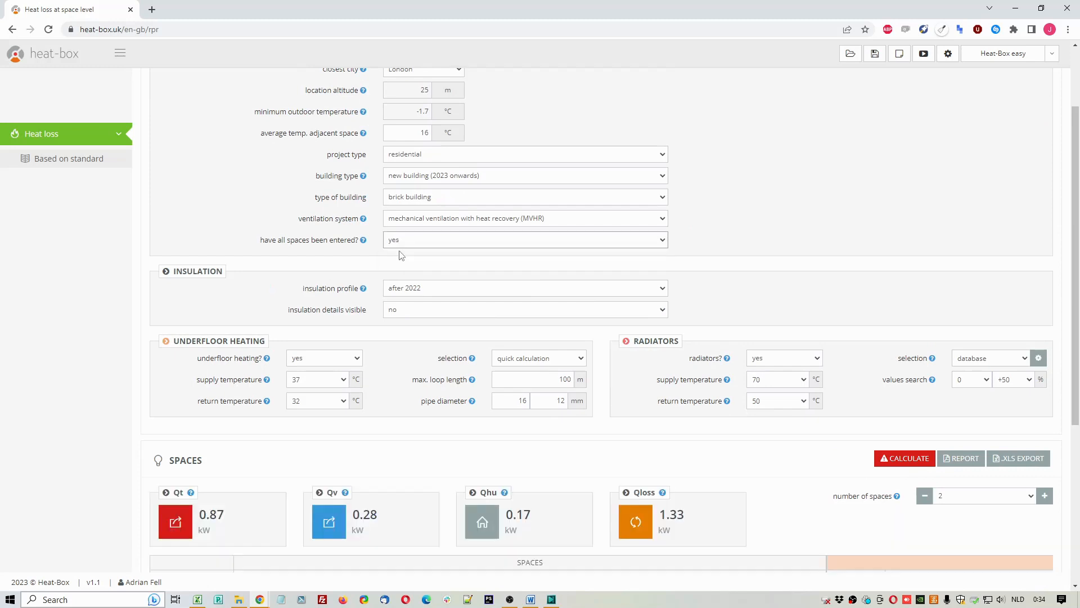
Step: Examine the building's transmission loss, ventilation loss, heating-up loss and total heat loss above the spaces table
{"action": "scroll", "coordinate": [442, 270], "scroll_direction": "down", "scroll_amount": 4}
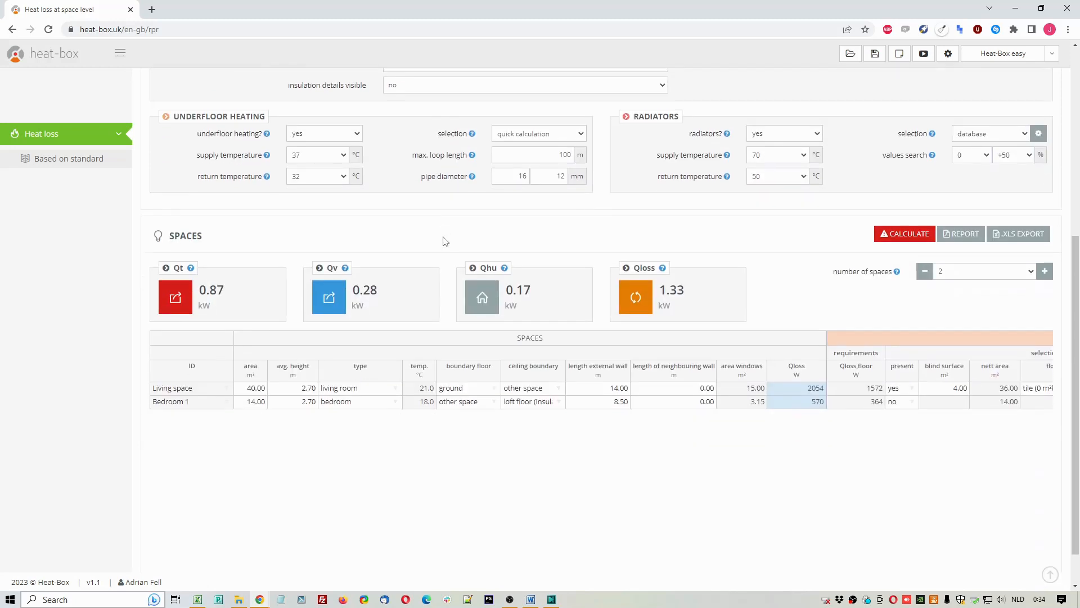
{"action": "double_click", "coordinate": [679, 290]}
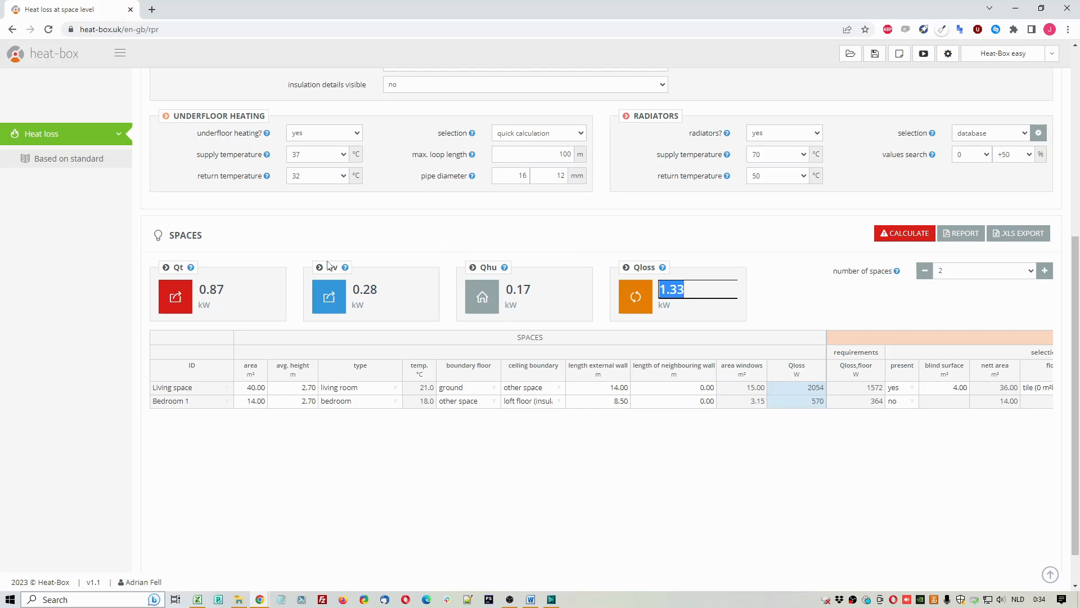
{"action": "double_click", "coordinate": [247, 289]}
{"action": "double_click", "coordinate": [406, 290]}
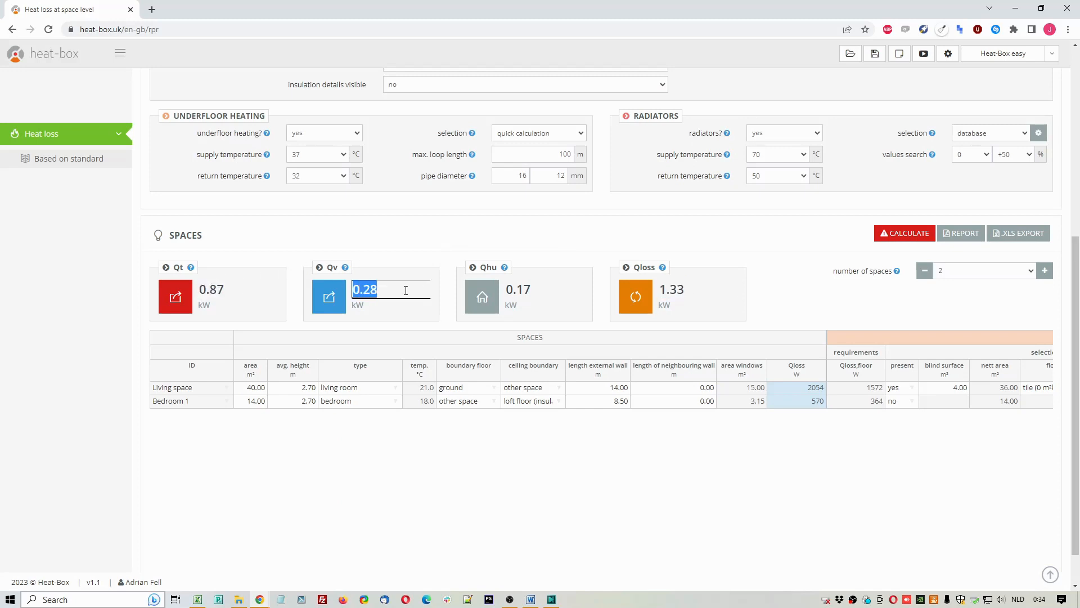
{"action": "double_click", "coordinate": [548, 289]}
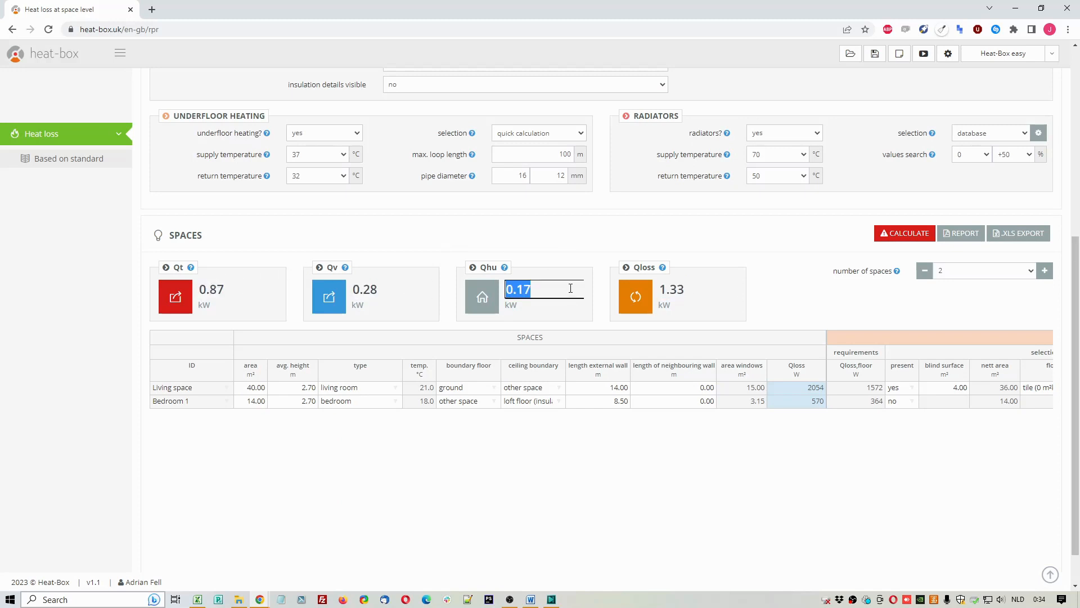
{"action": "double_click", "coordinate": [678, 290]}
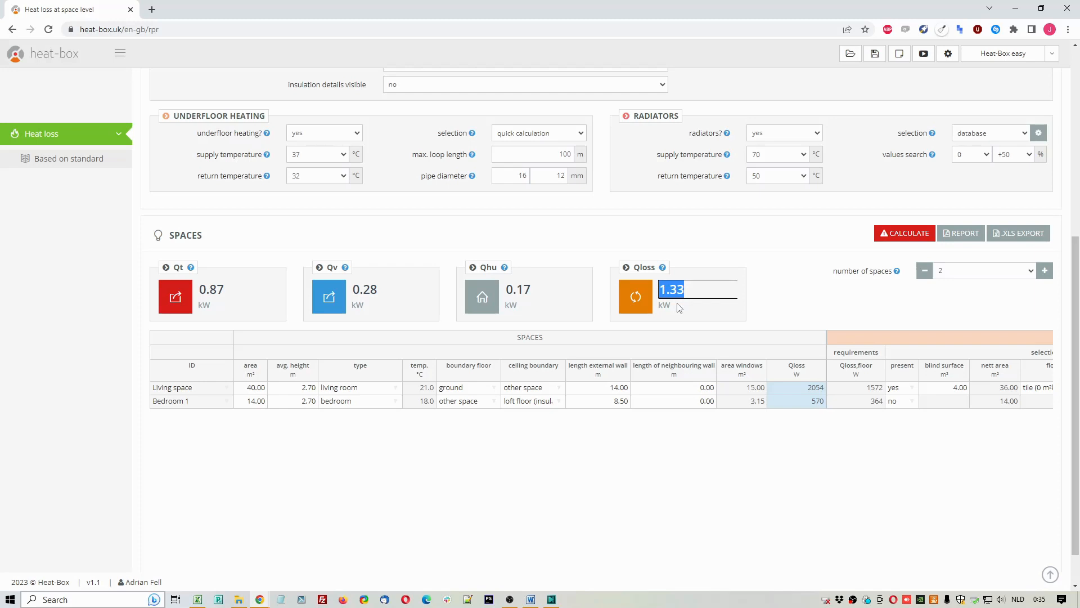
Step: Compare the heat losses of the living space and Bedroom 1 with the building's total heat loss
{"action": "left_click", "coordinate": [797, 388]}
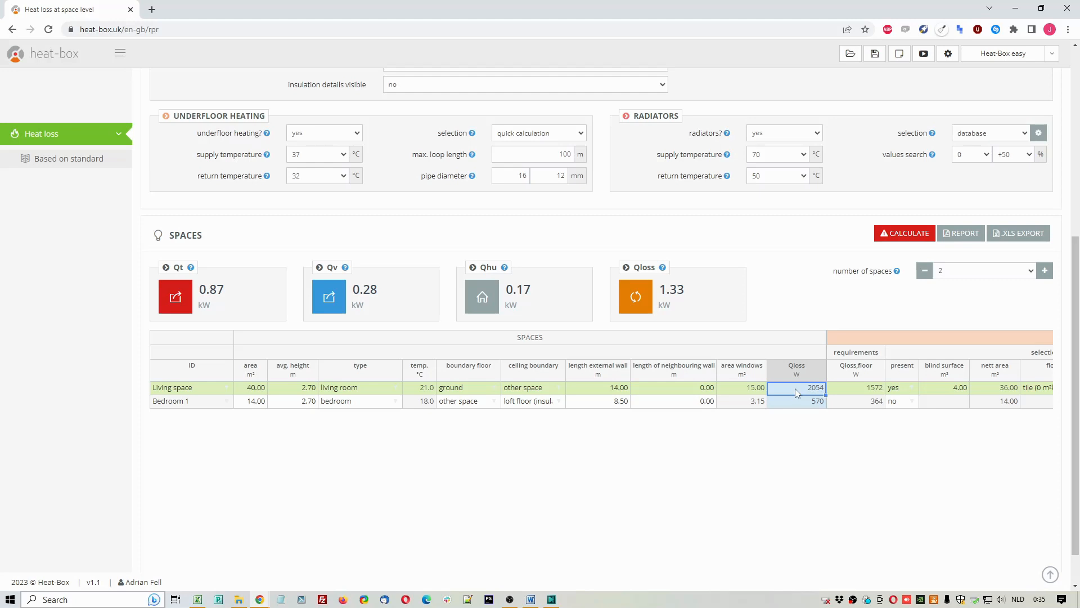
{"action": "left_click_drag", "start_coordinate": [795, 388], "coordinate": [824, 417]}
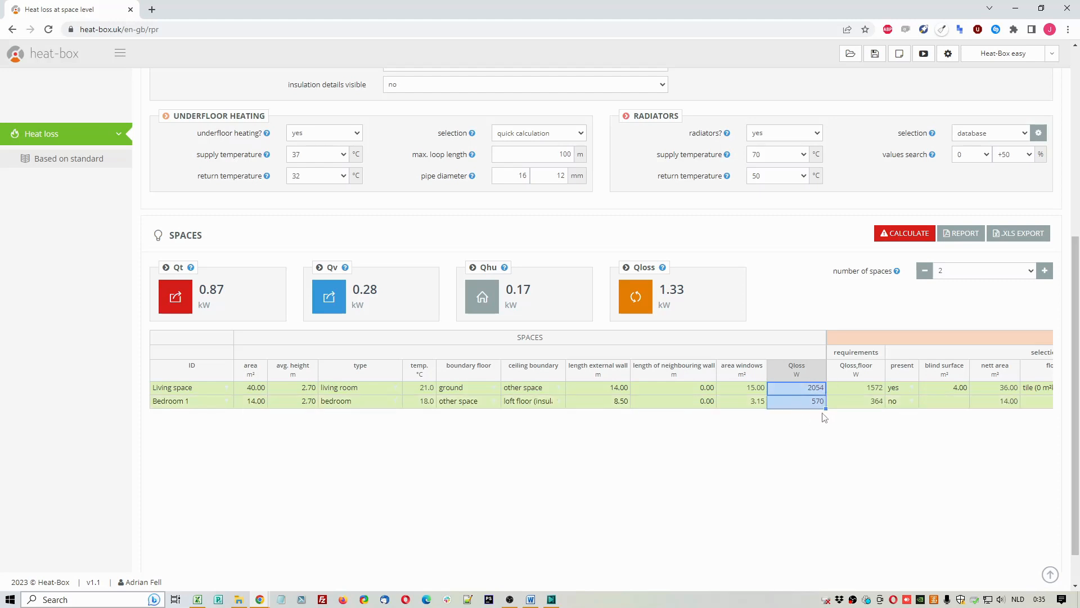
{"action": "left_click", "coordinate": [664, 288]}
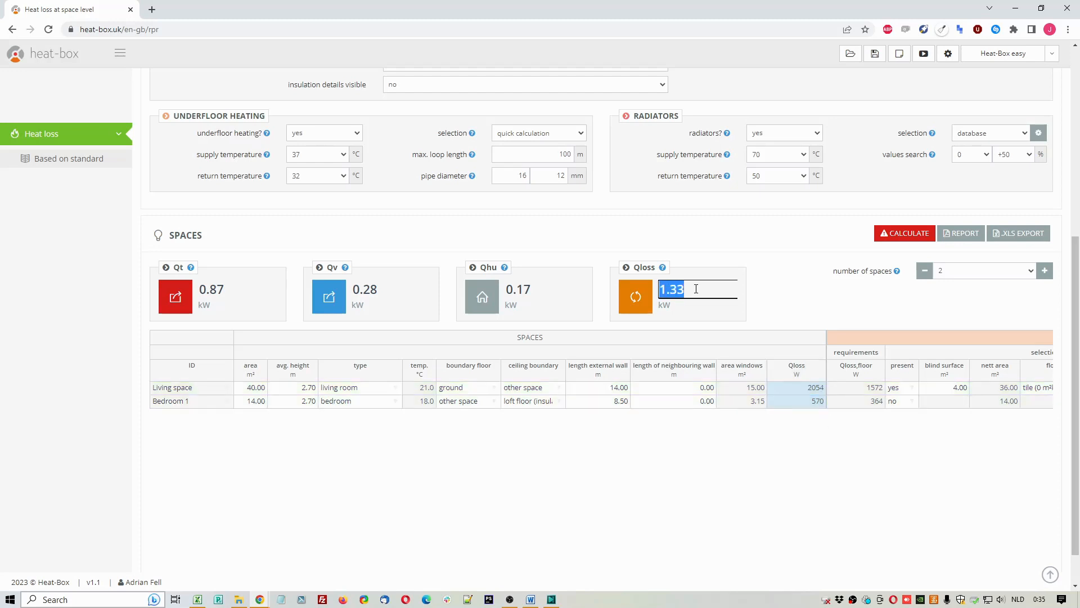
{"action": "left_click", "coordinate": [700, 330]}
Step: Generate the PDF report with underfloor heating and radiator supply/return temperatures included, and open it
{"action": "left_click", "coordinate": [950, 241]}
{"action": "left_click", "coordinate": [664, 444]}
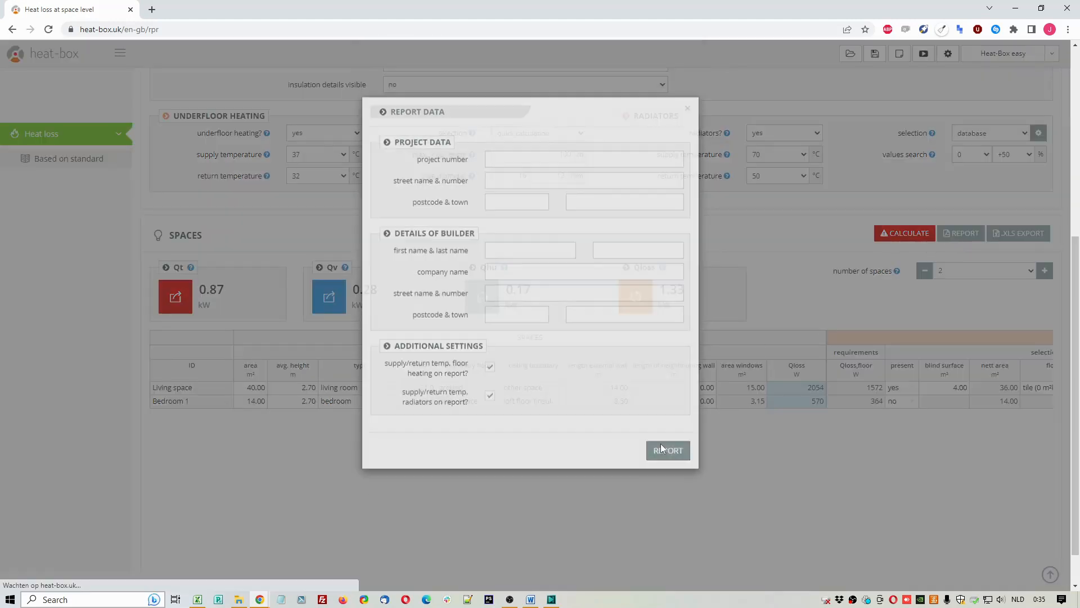
{"action": "left_click", "coordinate": [846, 571]}
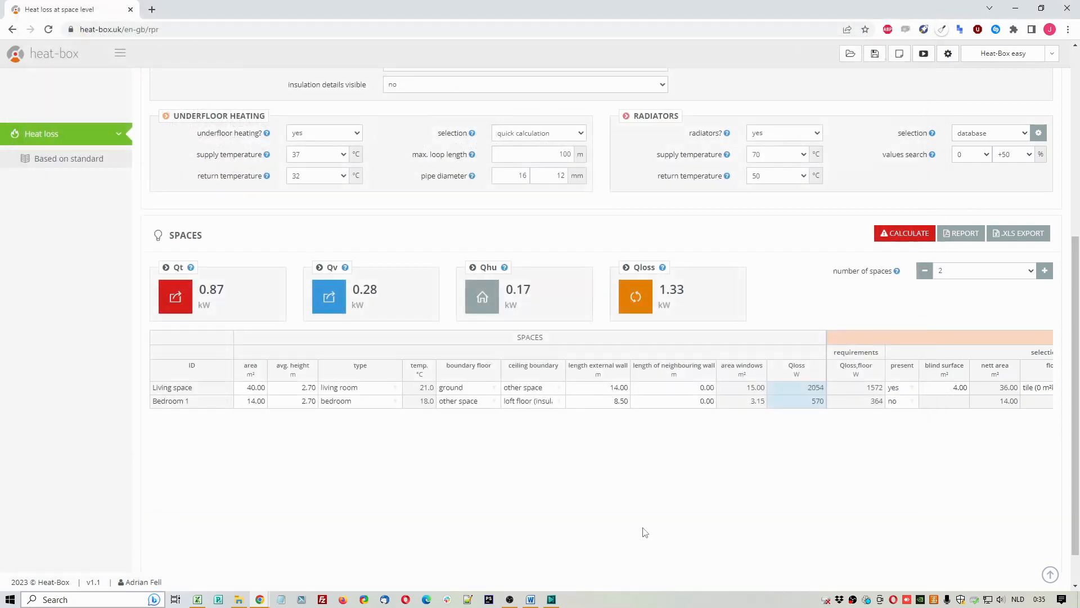
{"action": "left_click", "coordinate": [56, 575]}
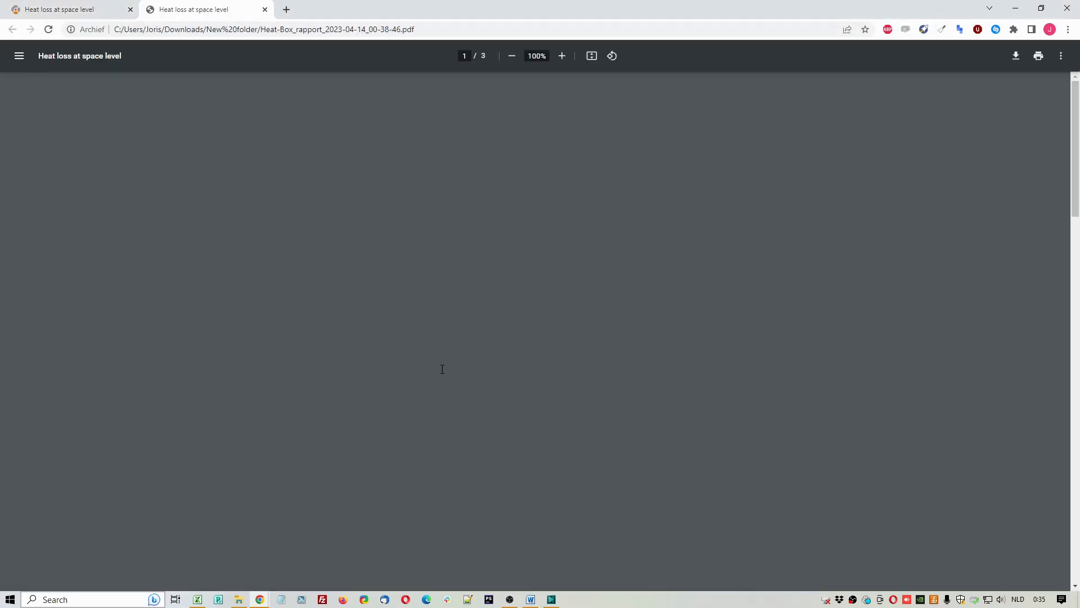
Step: Review the report's insulation and windows, heat loss details and output element details through the last page
{"action": "scroll", "coordinate": [477, 365], "scroll_direction": "down", "scroll_amount": 13}
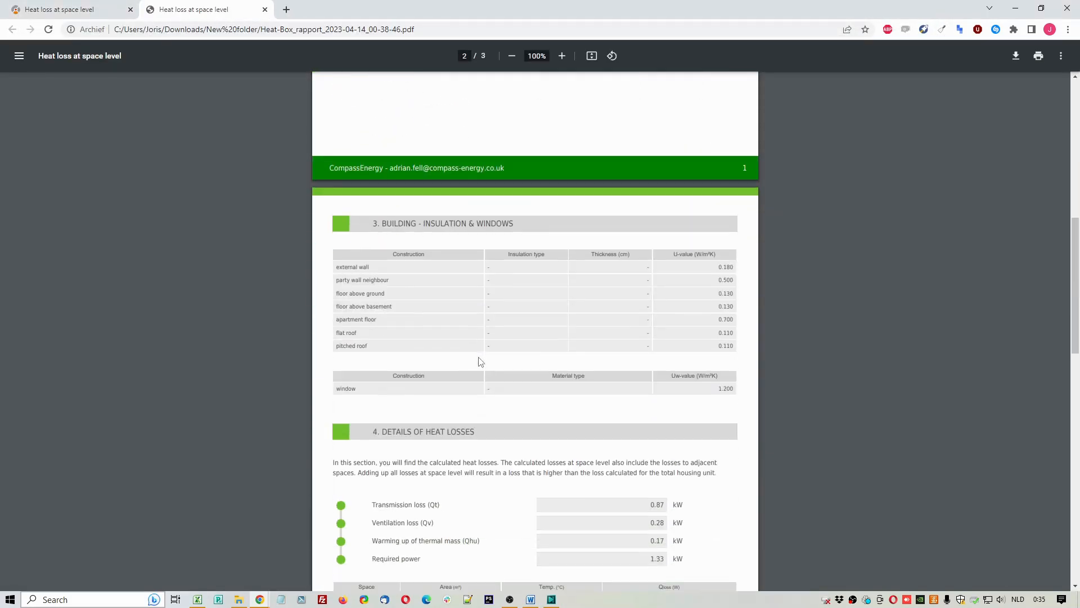
{"action": "scroll", "coordinate": [479, 361], "scroll_direction": "down", "scroll_amount": 7}
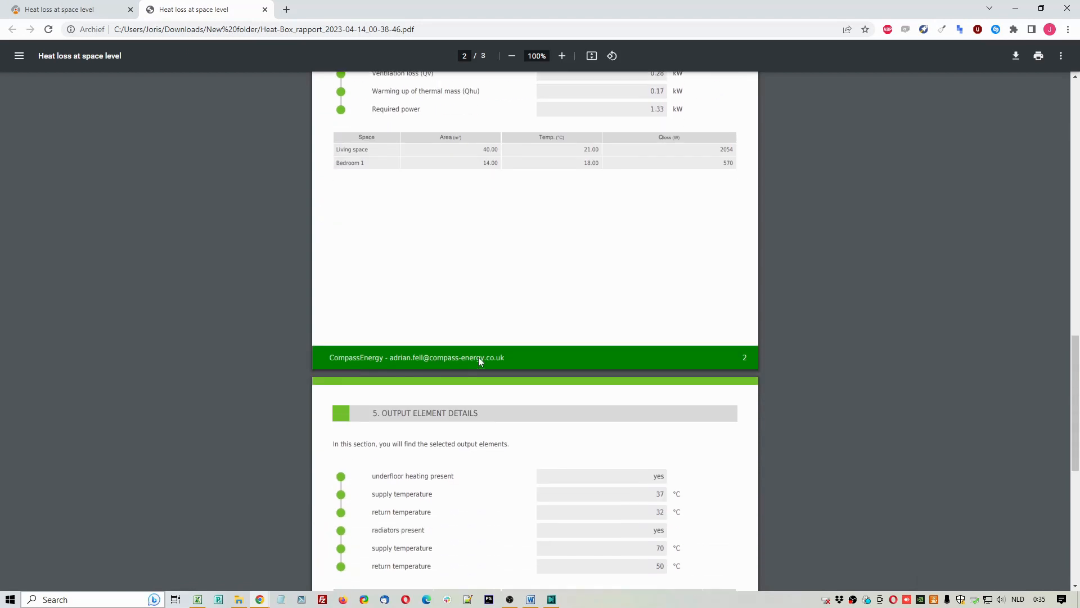
{"action": "scroll", "coordinate": [480, 361], "scroll_direction": "down", "scroll_amount": 4}
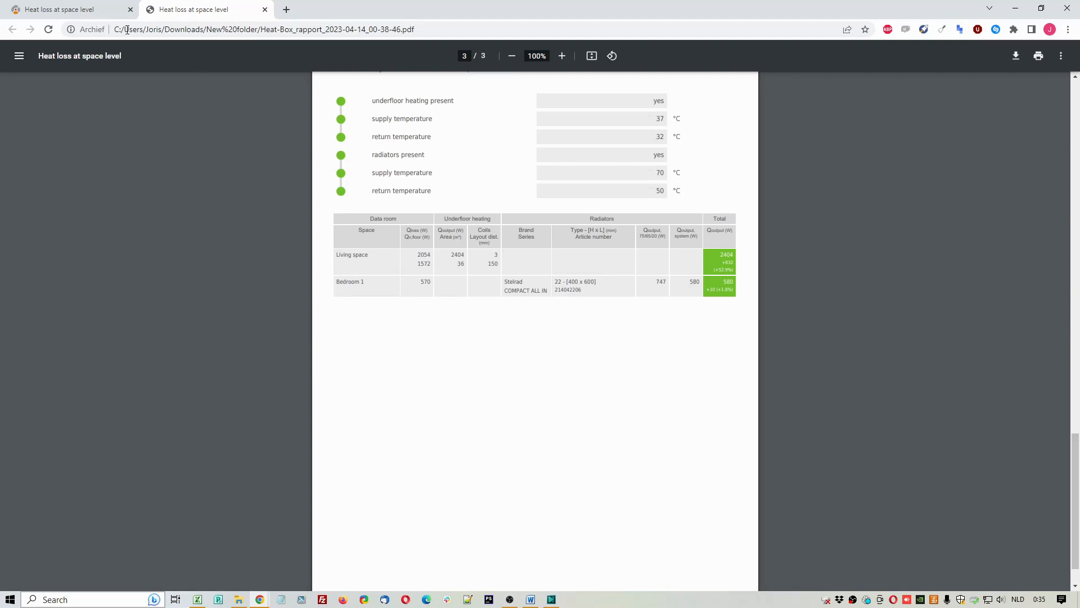
Step: Return to the heat loss calculation and view the report data form for the XLS export, closing it without exporting
{"action": "left_click", "coordinate": [108, 16]}
{"action": "left_click", "coordinate": [1017, 233]}
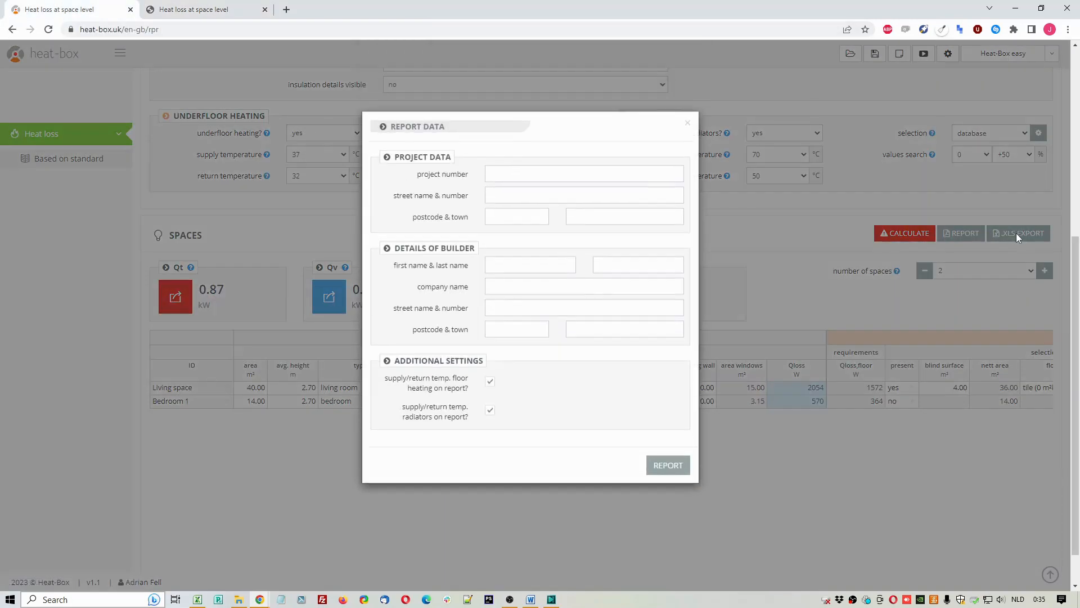
{"action": "left_click", "coordinate": [687, 125]}
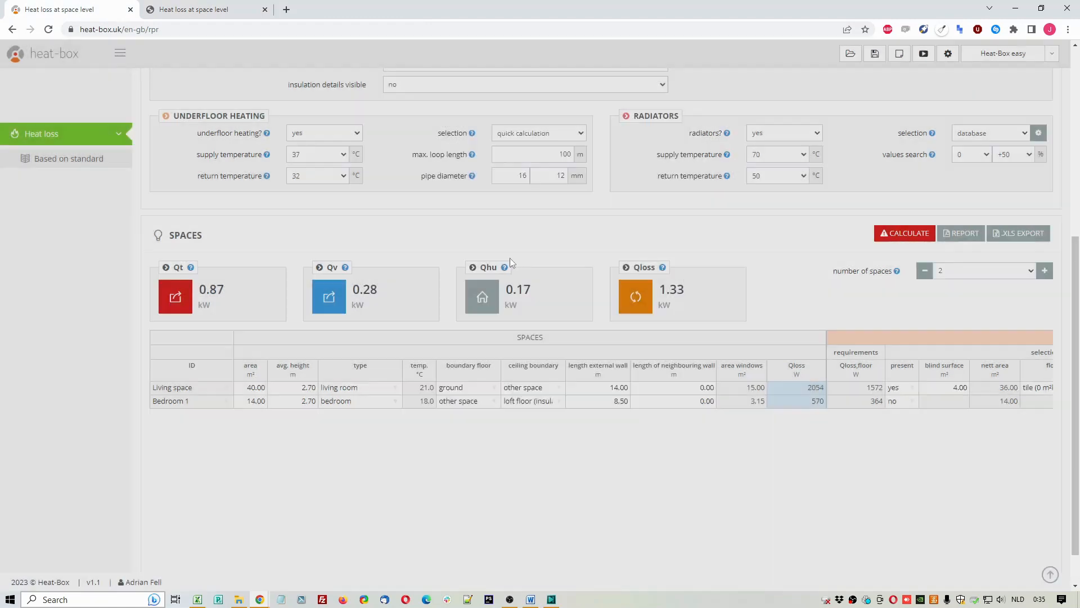
Step: Switch to Excel and examine the exported report's Data sheet with its building data, required power and space results
{"action": "left_click", "coordinate": [197, 599]}
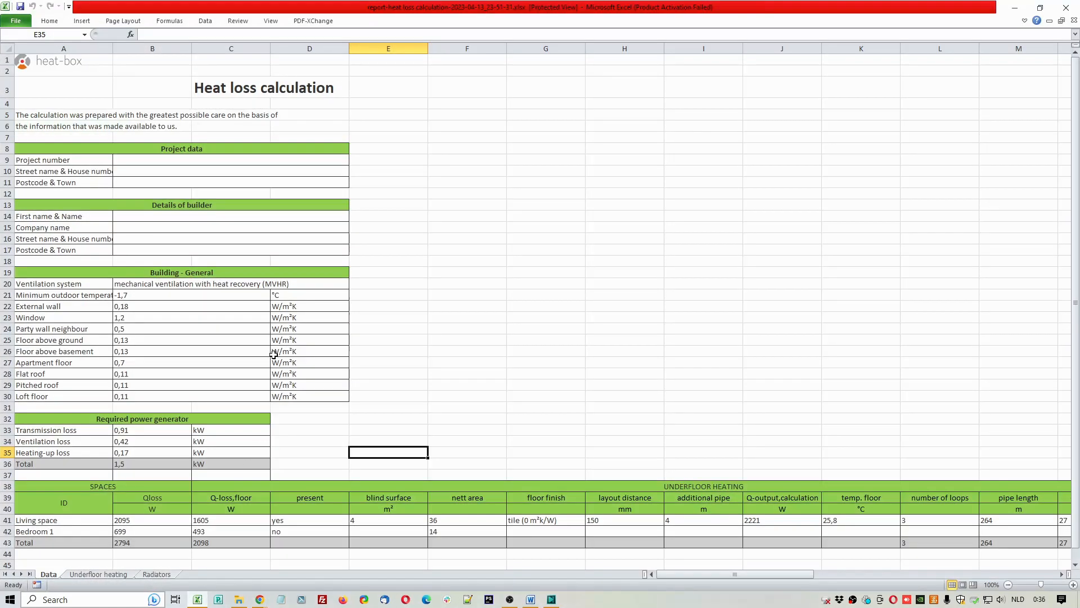
{"action": "scroll", "coordinate": [280, 305], "scroll_direction": "down", "scroll_amount": 1}
{"action": "scroll", "coordinate": [280, 305], "scroll_direction": "up", "scroll_amount": 1}
{"action": "left_click_drag", "start_coordinate": [692, 574], "coordinate": [656, 572]}
Step: Inspect the Underfloor heating sheet and the radiator row on the Radiators sheet, and return to the Heat-Box calculation
{"action": "left_click", "coordinate": [94, 574]}
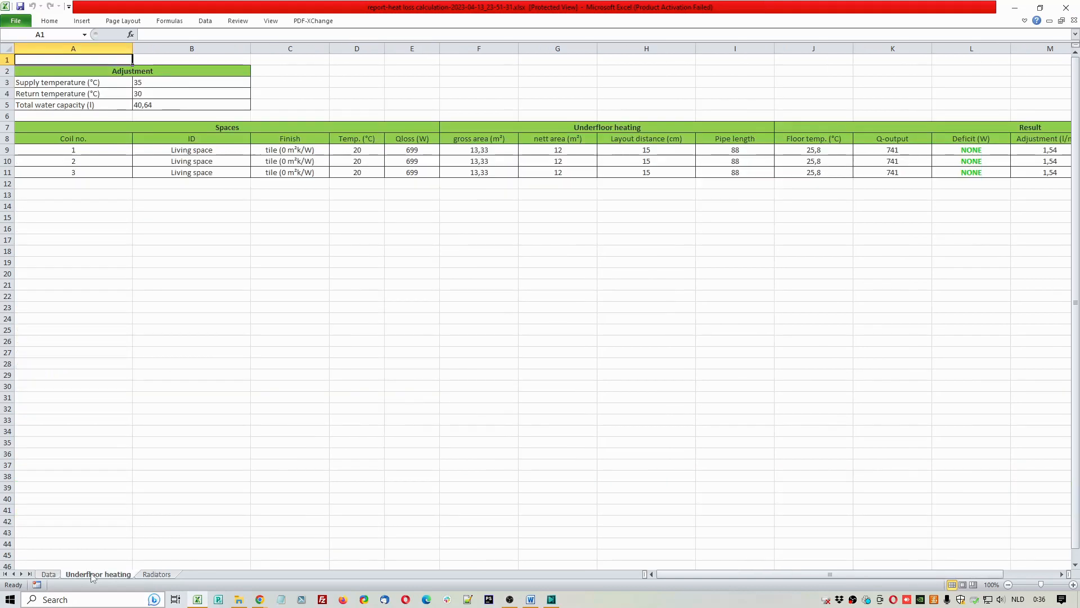
{"action": "left_click", "coordinate": [150, 575]}
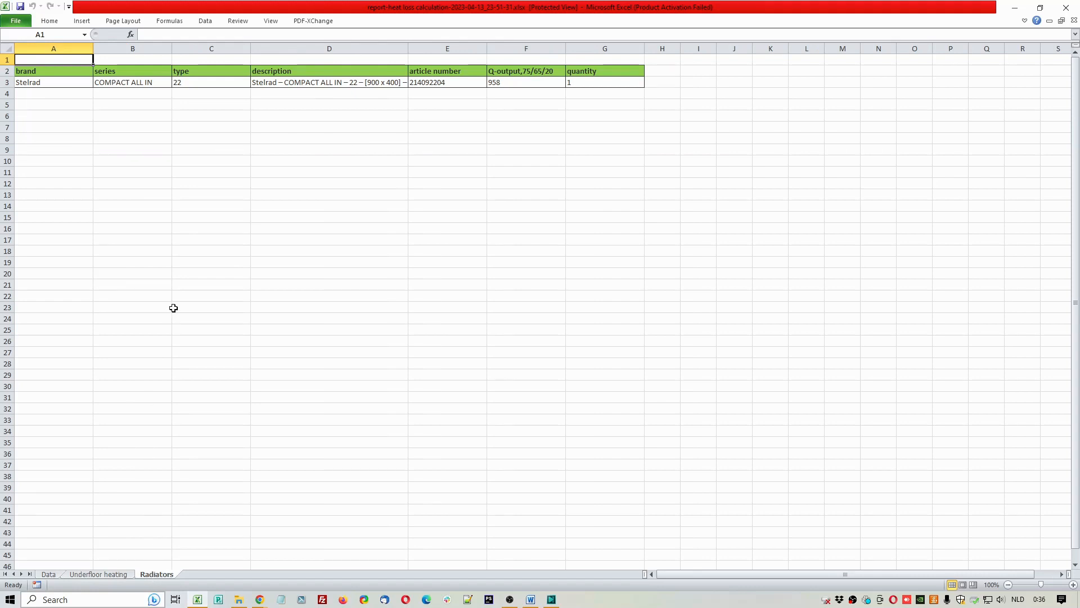
{"action": "left_click_drag", "start_coordinate": [72, 82], "coordinate": [598, 84]}
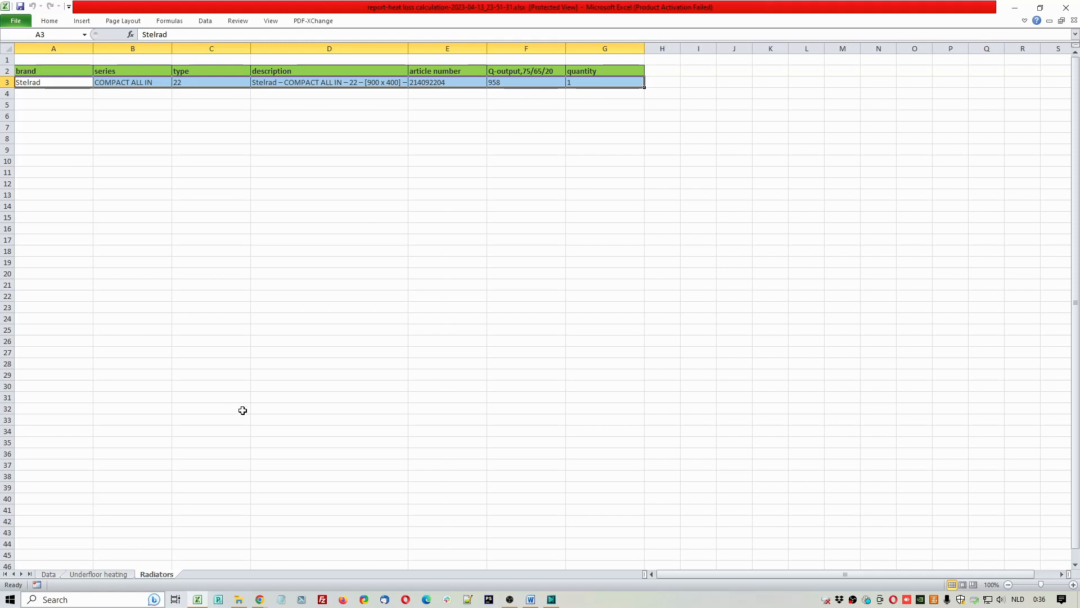
{"action": "mouse_move", "coordinate": [200, 600]}
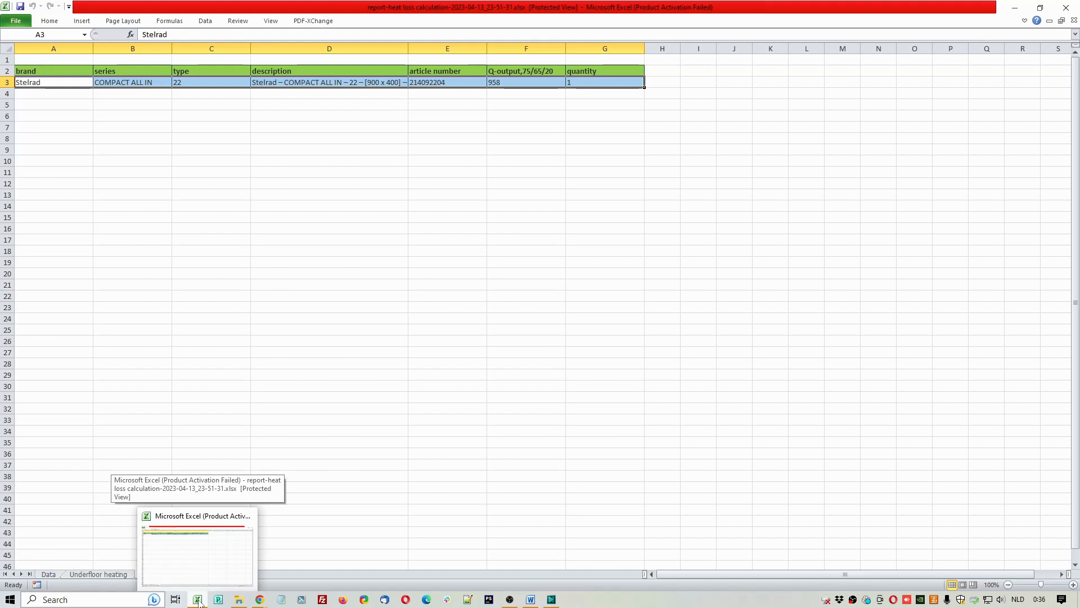
{"action": "left_click", "coordinate": [199, 600]}
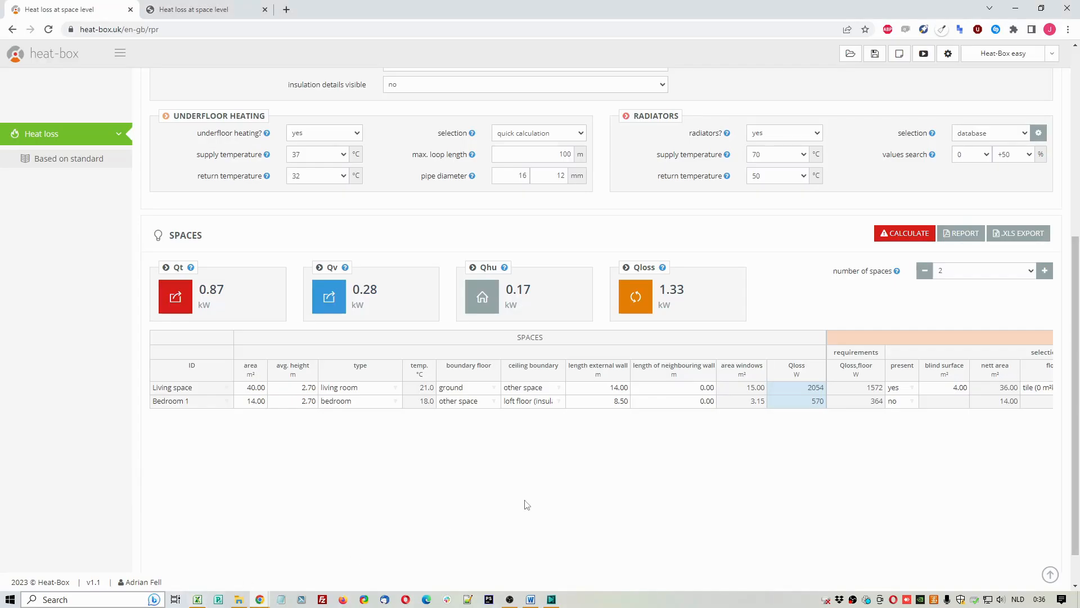
{"action": "scroll", "coordinate": [738, 459], "scroll_direction": "up", "scroll_amount": 1}
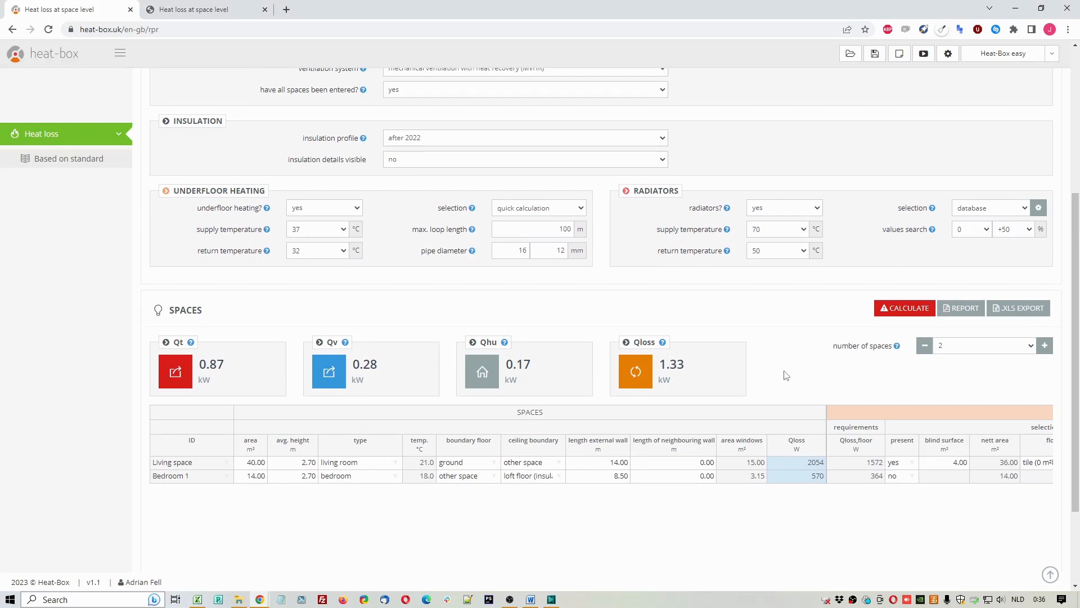